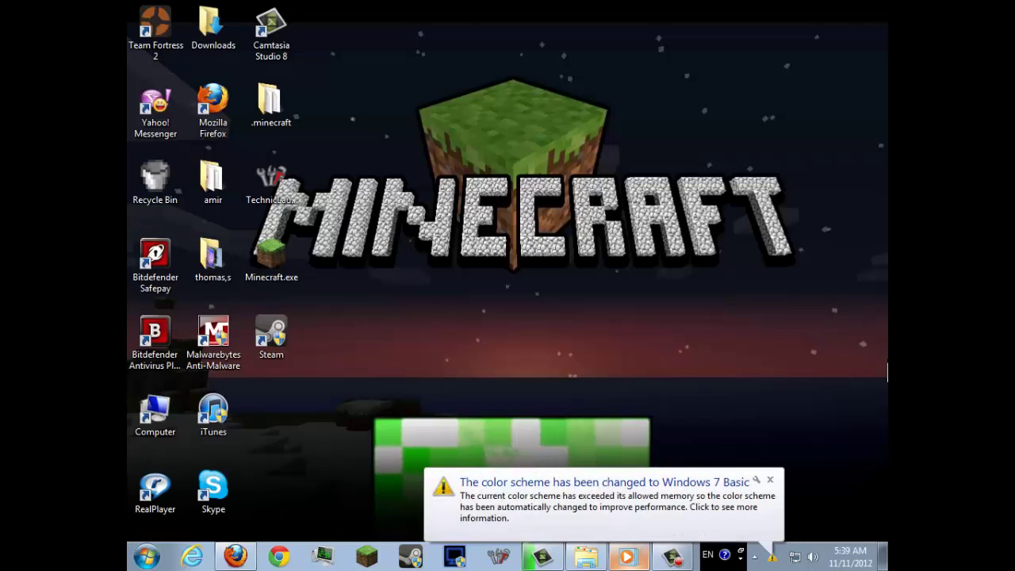
Dismiss the 'color scheme has been changed' notification in the system tray.
left_click(768, 480)
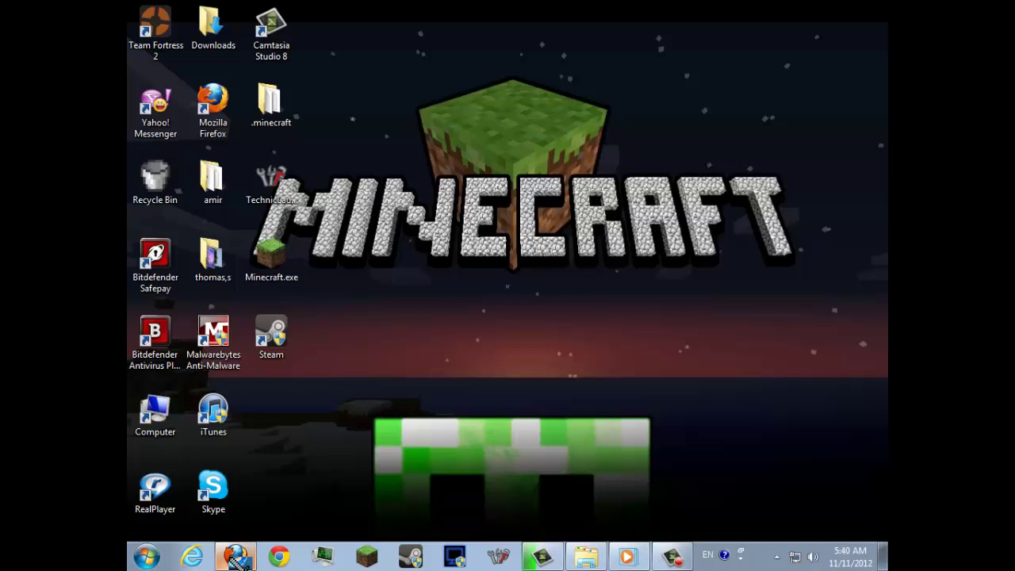
Restore the Feed the Beast site in Firefox and go to its Download section.
left_click(235, 556)
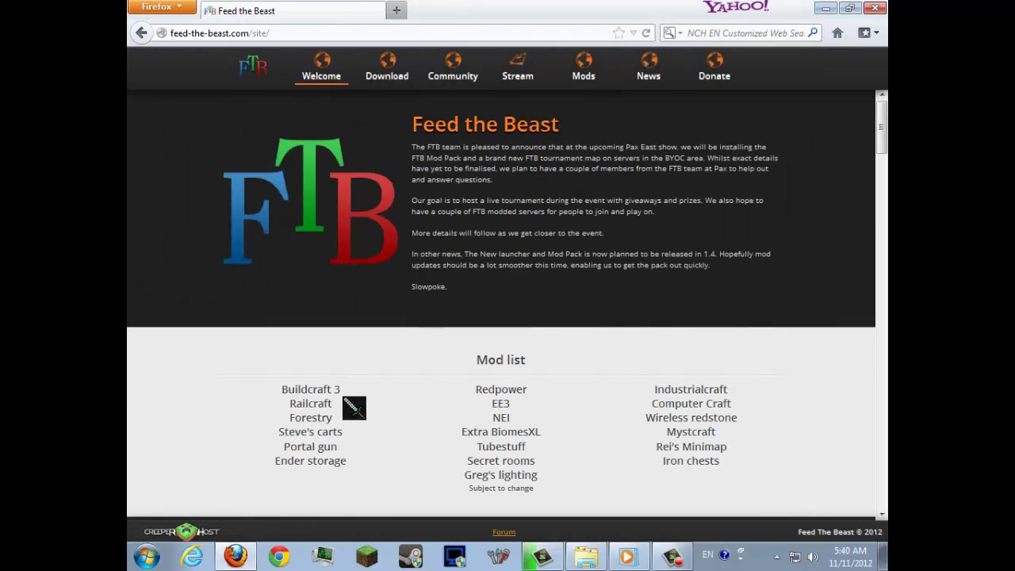
left_click_drag(283, 385, 766, 456)
left_click(766, 456)
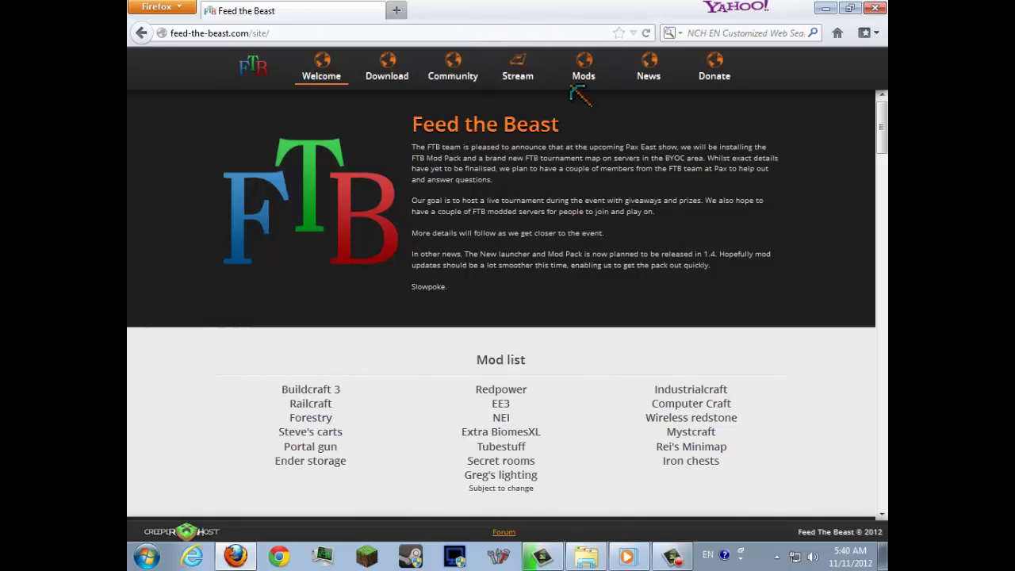
left_click(389, 78)
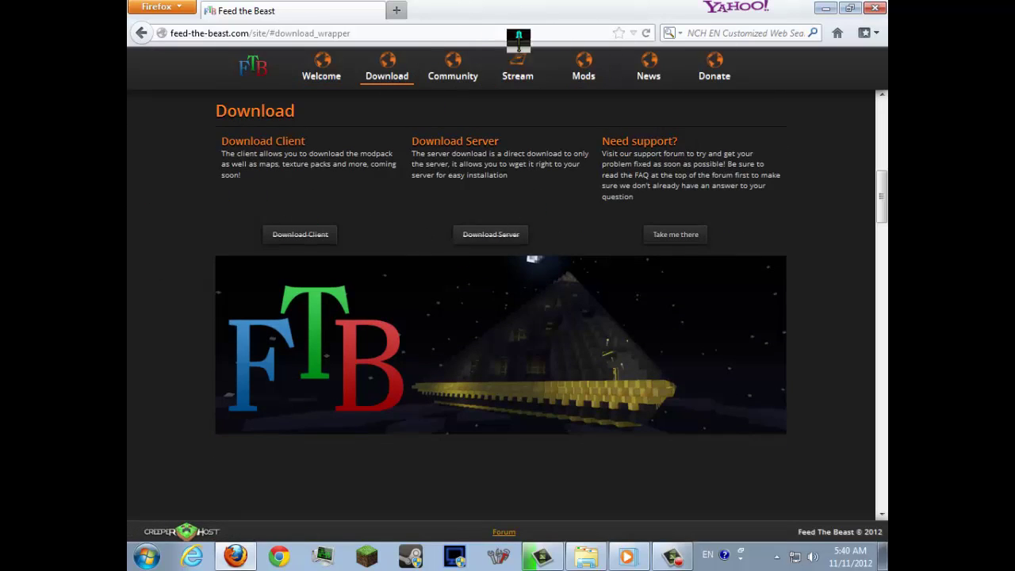
Open the FTB Mod Pack folder and try FTB_Launcher.jar, cancelling the program chooser.
left_click(826, 9)
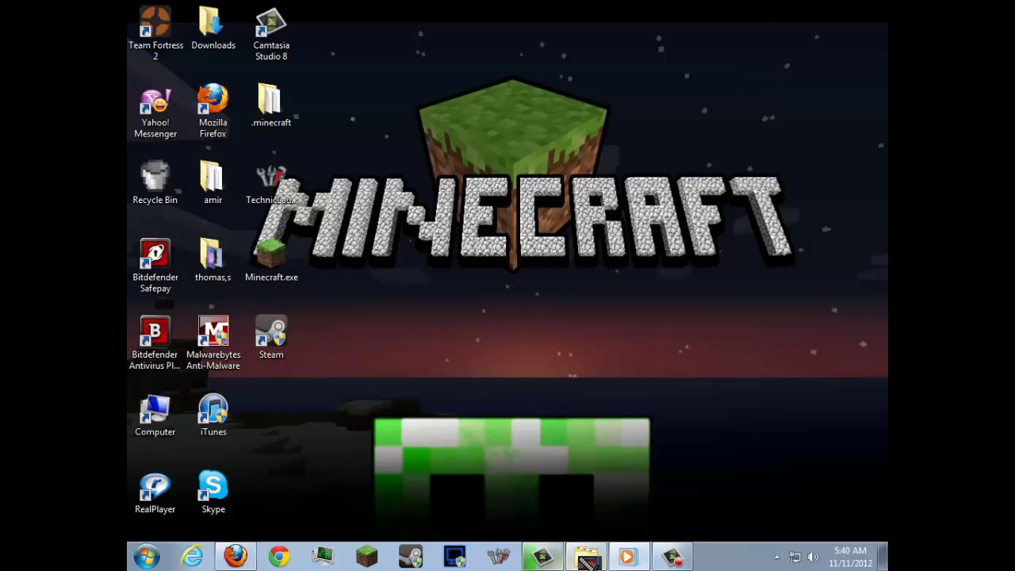
left_click(587, 557)
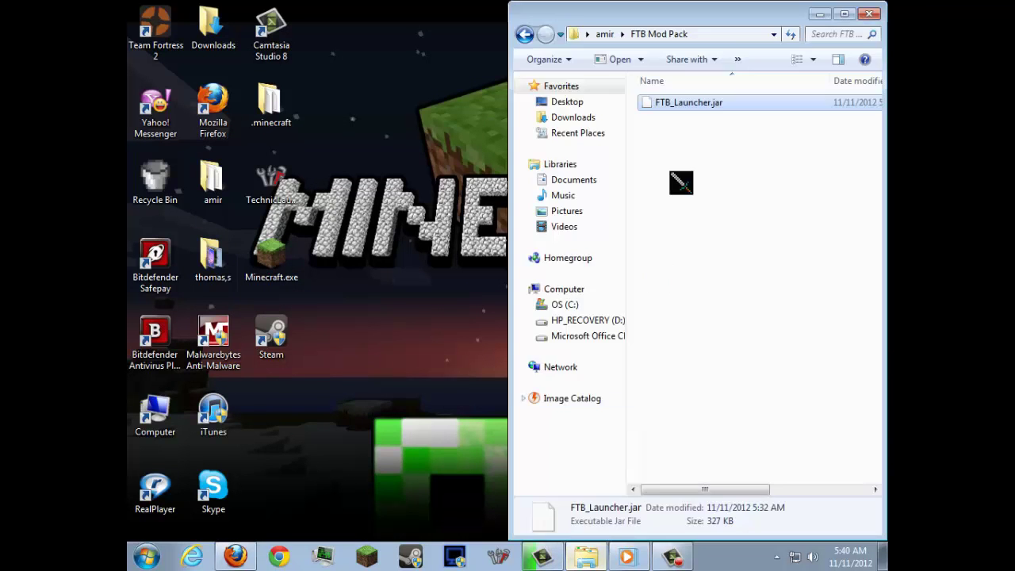
double_click(680, 109)
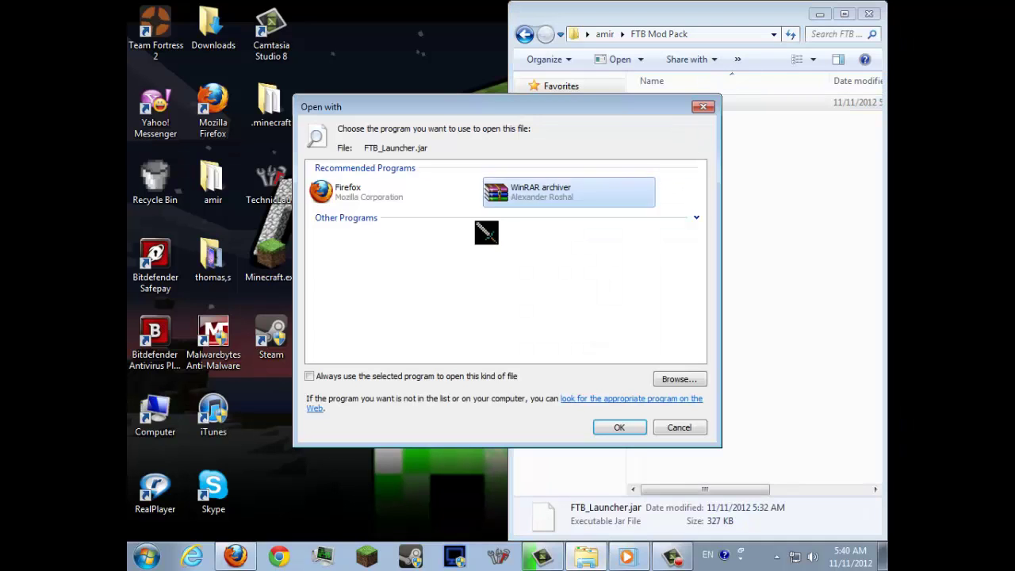
left_click(673, 432)
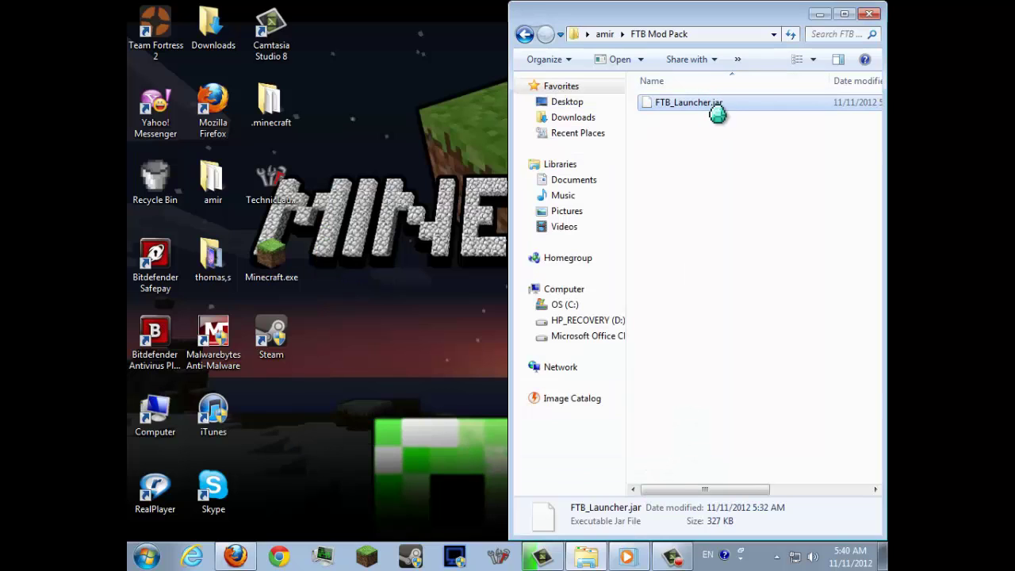
Open FTB_Launcher.jar as an archive in WinRAR, then close it.
right_click(716, 111)
mouse_move(709, 130)
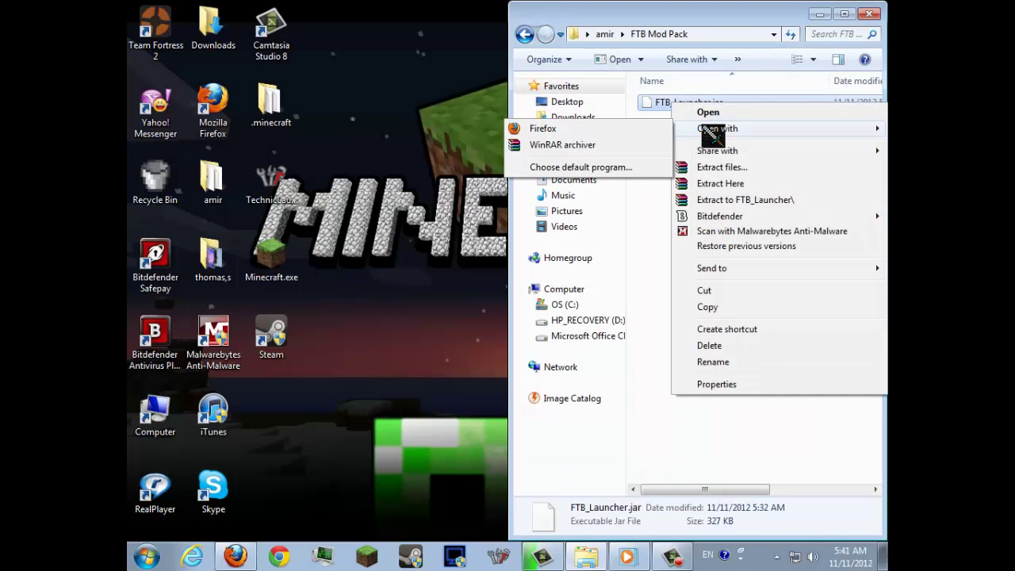
left_click(645, 147)
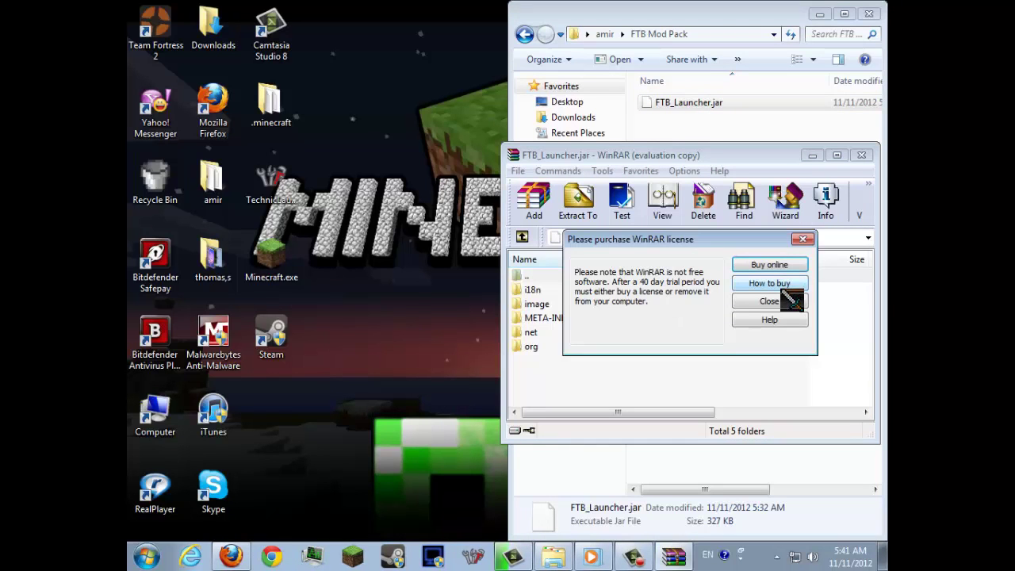
left_click(781, 302)
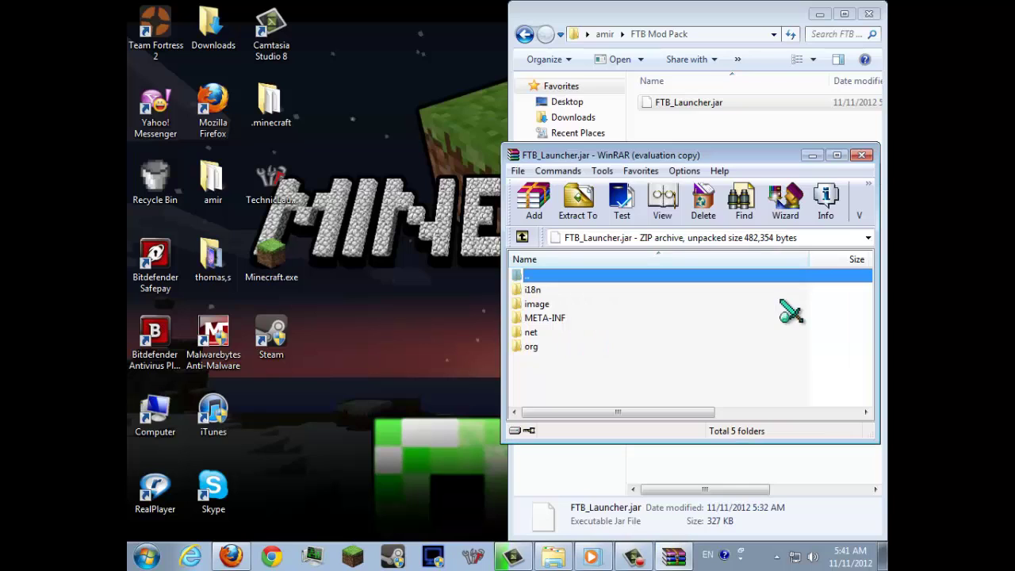
left_click(859, 157)
Delete FTB_Launcher.jar to the Recycle Bin and bring the Feed the Beast page back.
left_click_drag(758, 233, 712, 18)
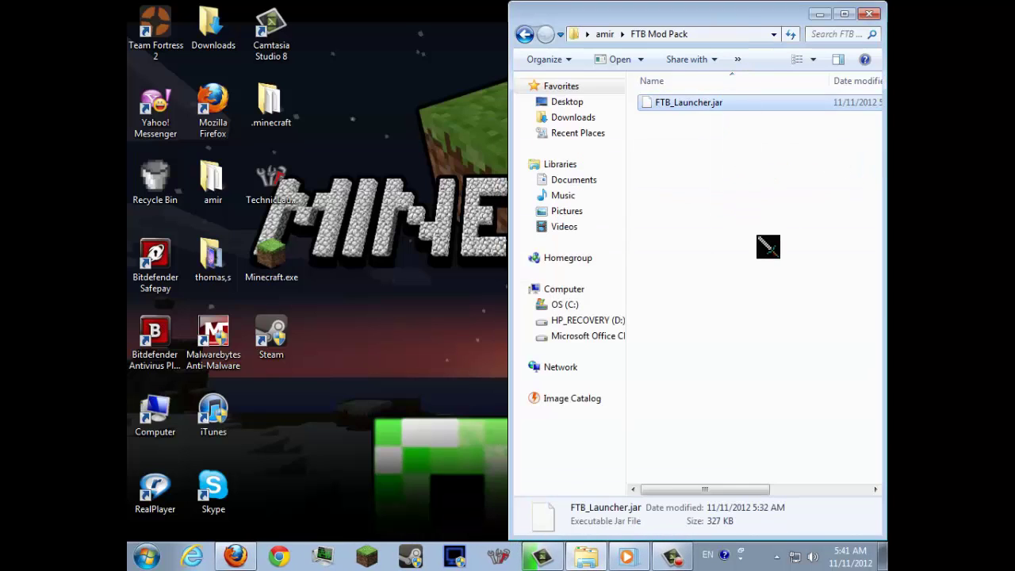
key("Delete")
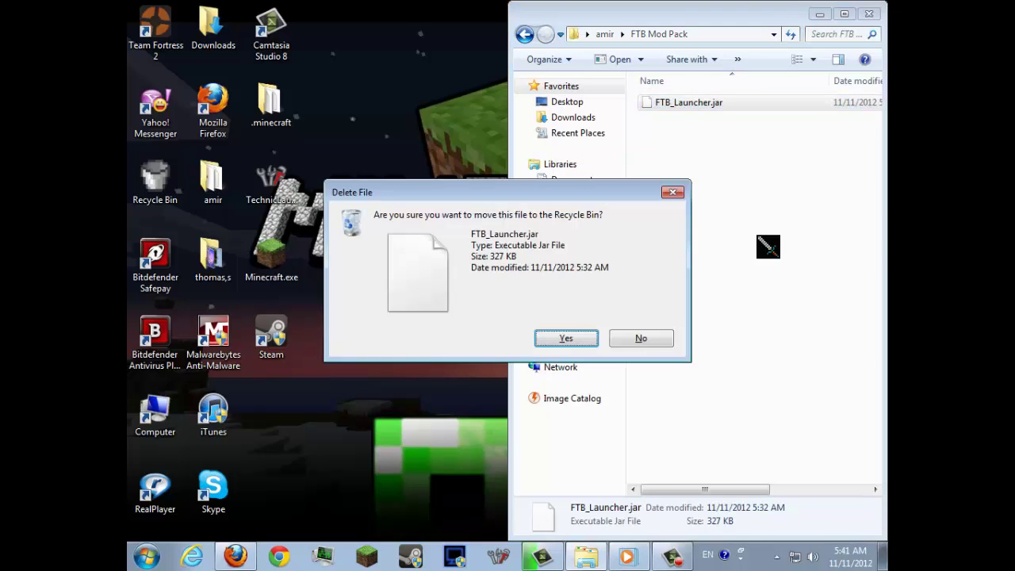
left_click(581, 337)
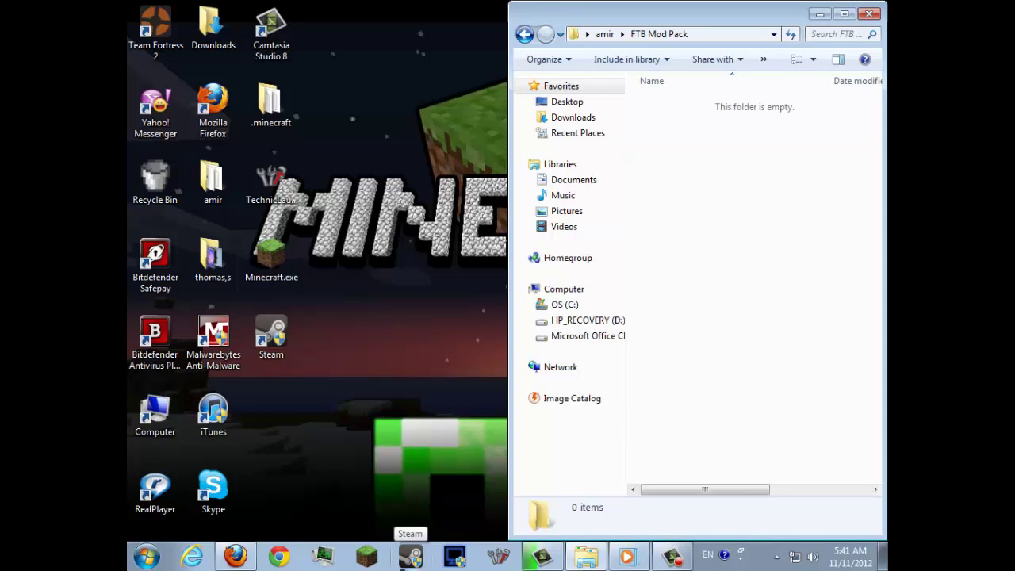
left_click(246, 565)
Download FTB_Launcher.exe from the Live Launch page and save it to disk.
left_click(313, 234)
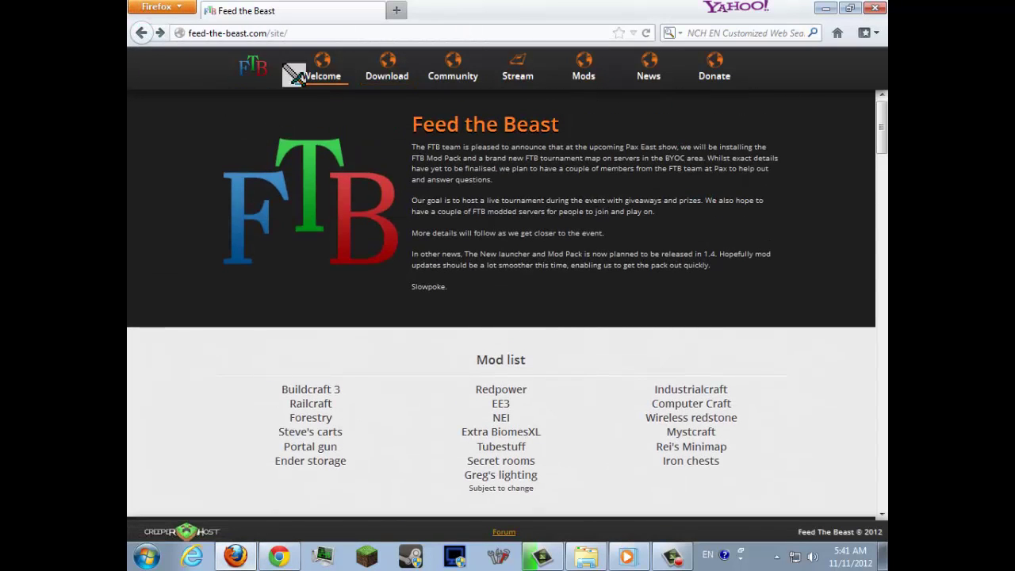
left_click(141, 33)
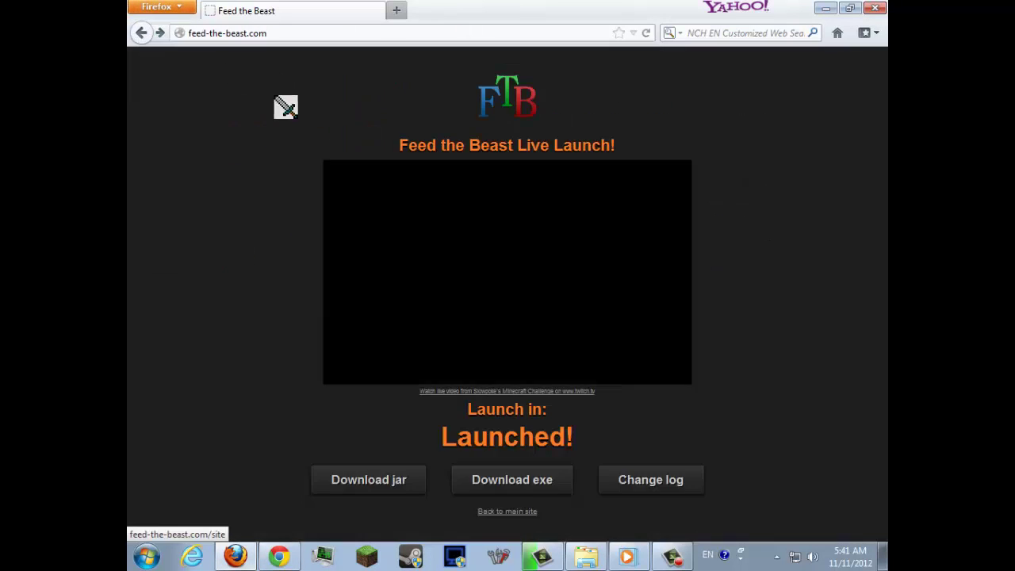
left_click(524, 481)
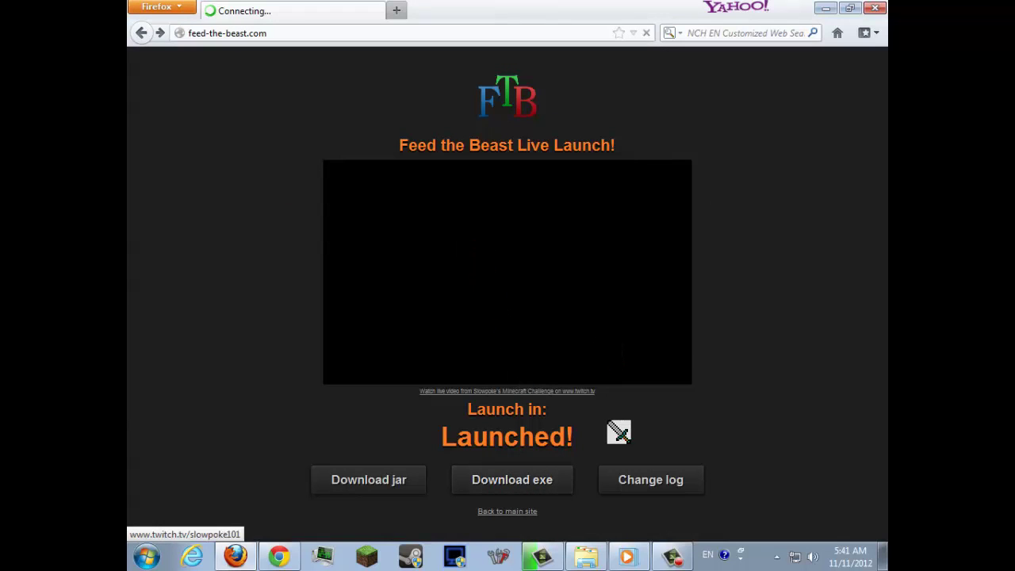
right_click(291, 539)
left_click(524, 511)
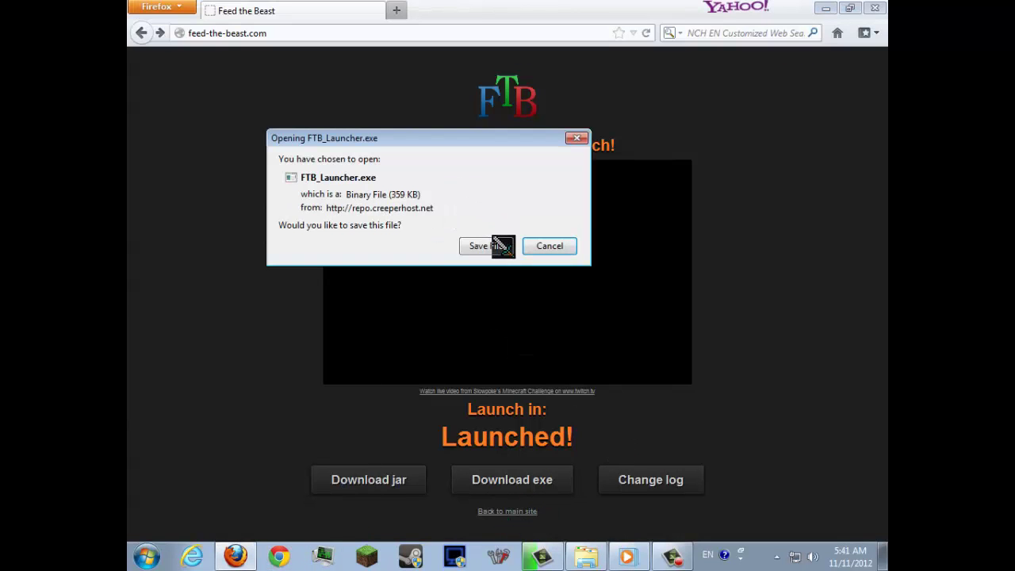
left_click(486, 247)
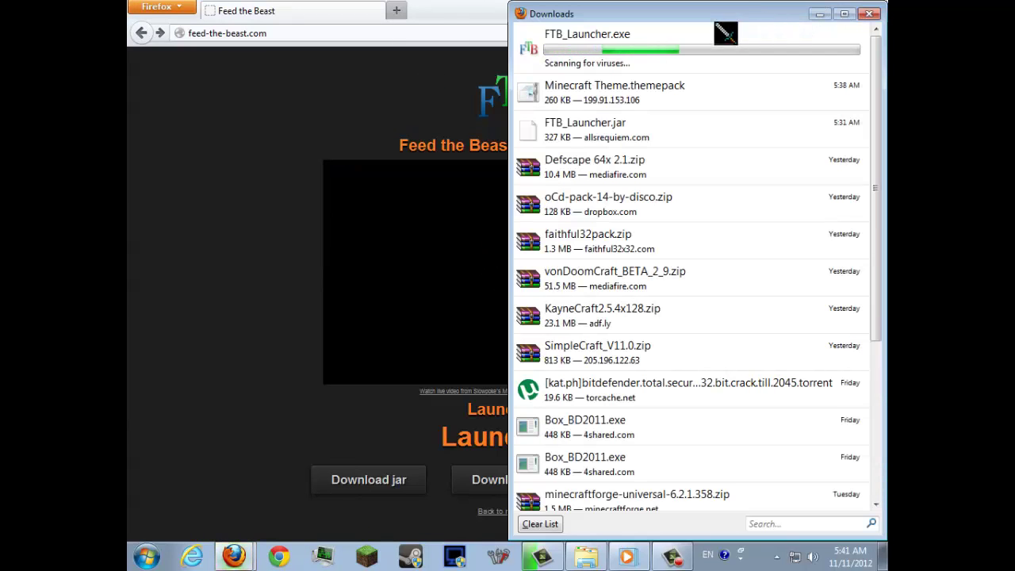
Move the downloaded FTB_Launcher.exe into the FTB Mod Pack folder.
left_click(826, 7)
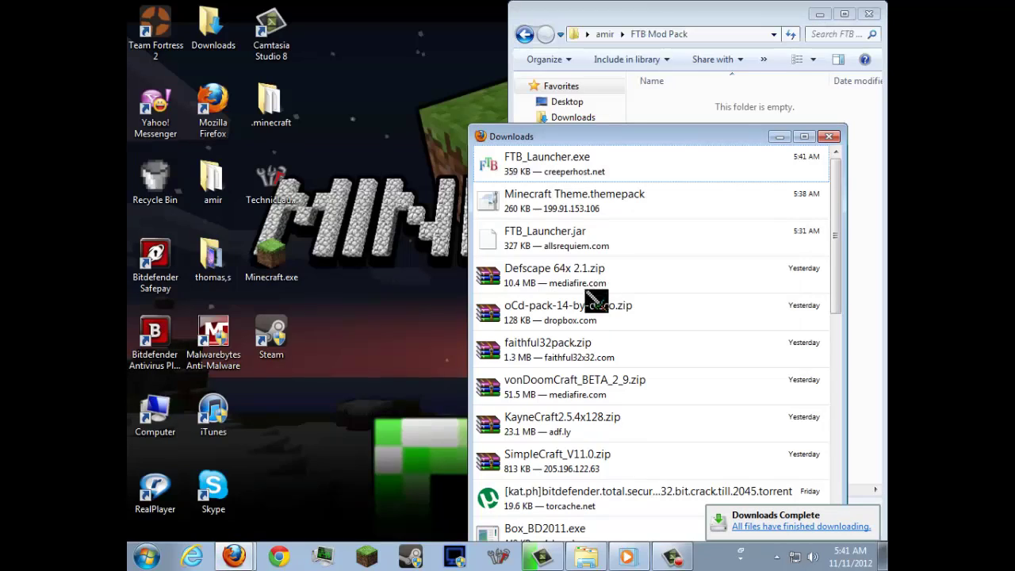
left_click_drag(541, 134, 260, 140)
mouse_move(317, 158)
left_mouse_down()
mouse_move(697, 154)
mouse_move(717, 144)
left_mouse_up()
Run FTB_Launcher.exe, confirming the security warning, and close the Downloads window.
double_click(688, 102)
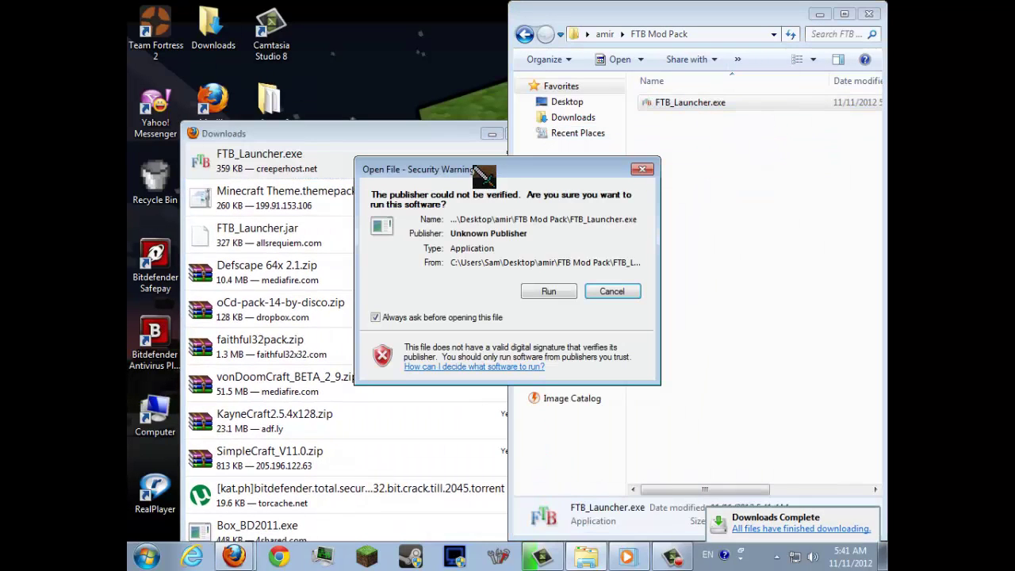
left_click(553, 294)
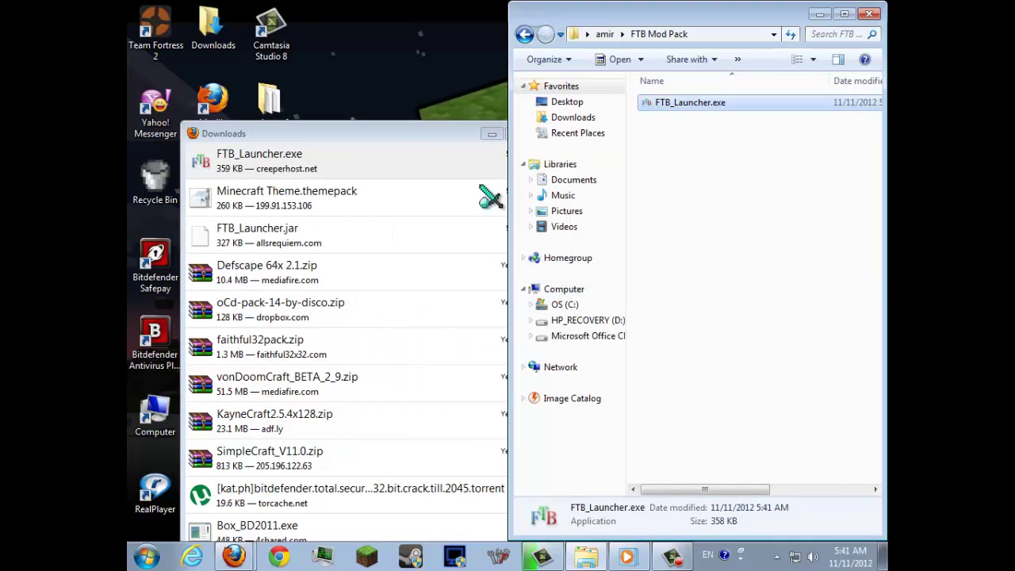
left_click(475, 133)
left_click(560, 133)
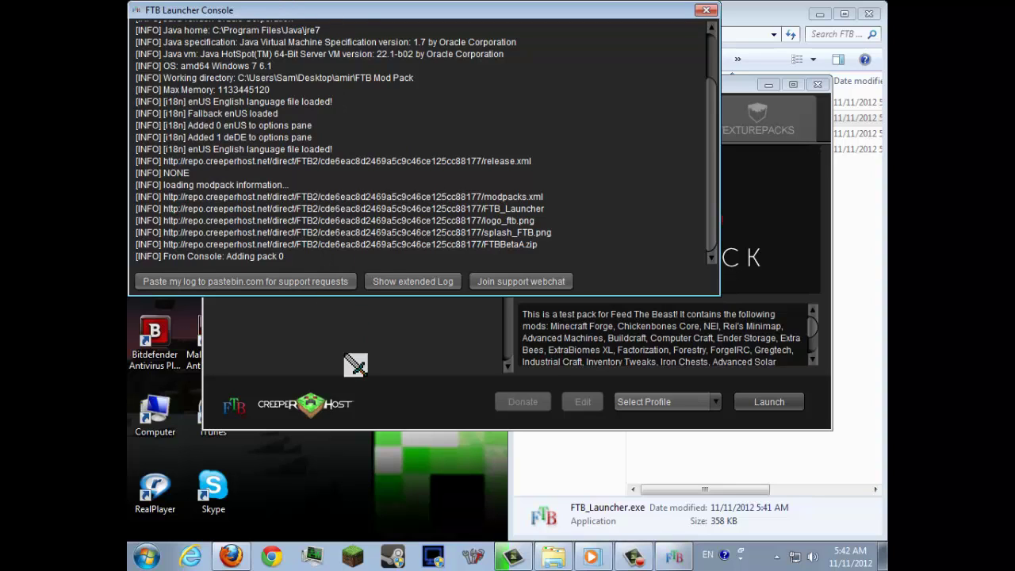
Select the Feed The Beast Beta Pack A modpack and choose to create a profile.
left_click(442, 416)
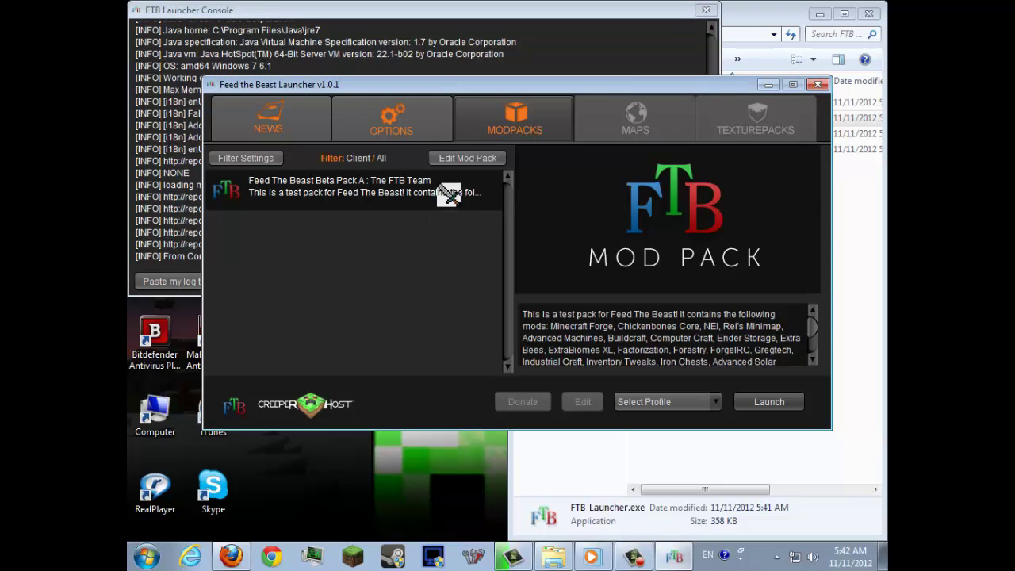
mouse_move(453, 91)
left_mouse_down()
mouse_move(379, 45)
mouse_move(439, 45)
mouse_move(416, 45)
left_mouse_up()
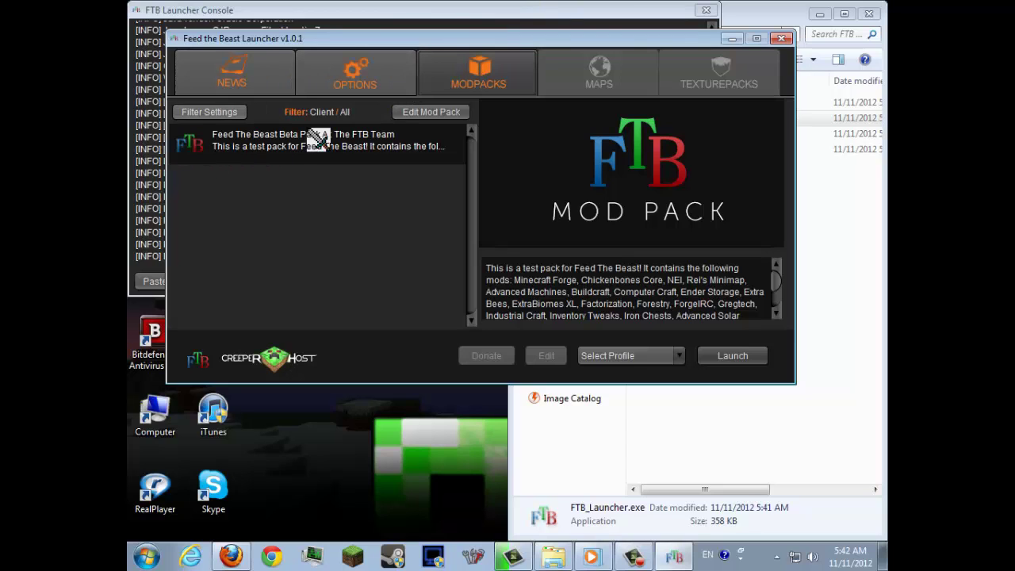
left_click(306, 156)
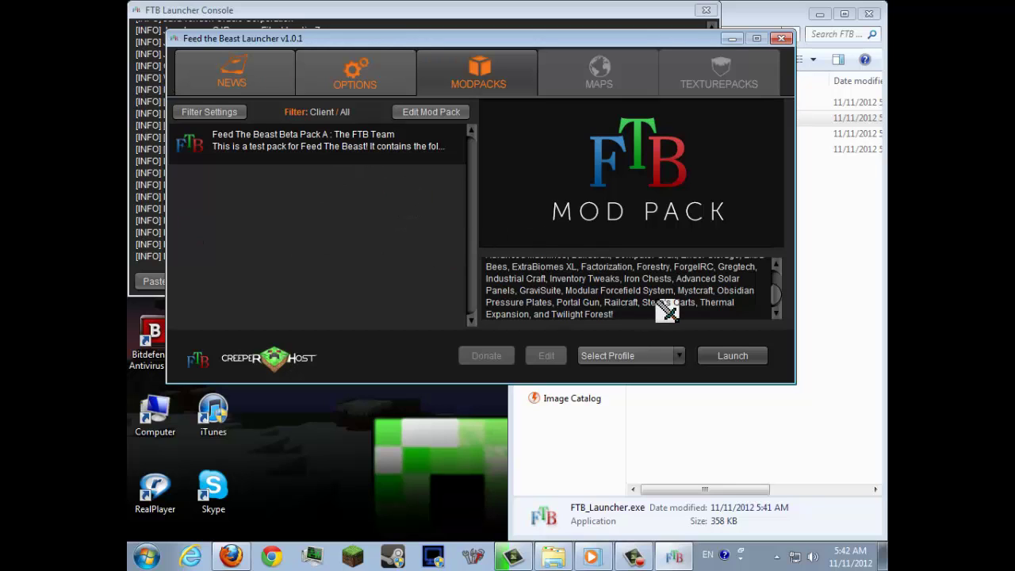
left_click(676, 354)
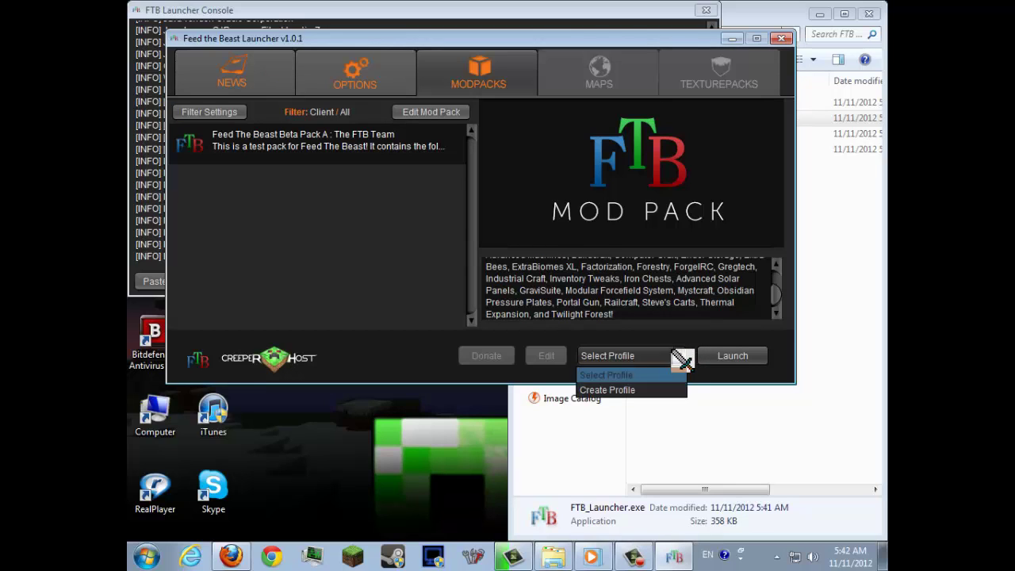
Add a new launcher profile with the account username and a saved password.
left_click(593, 391)
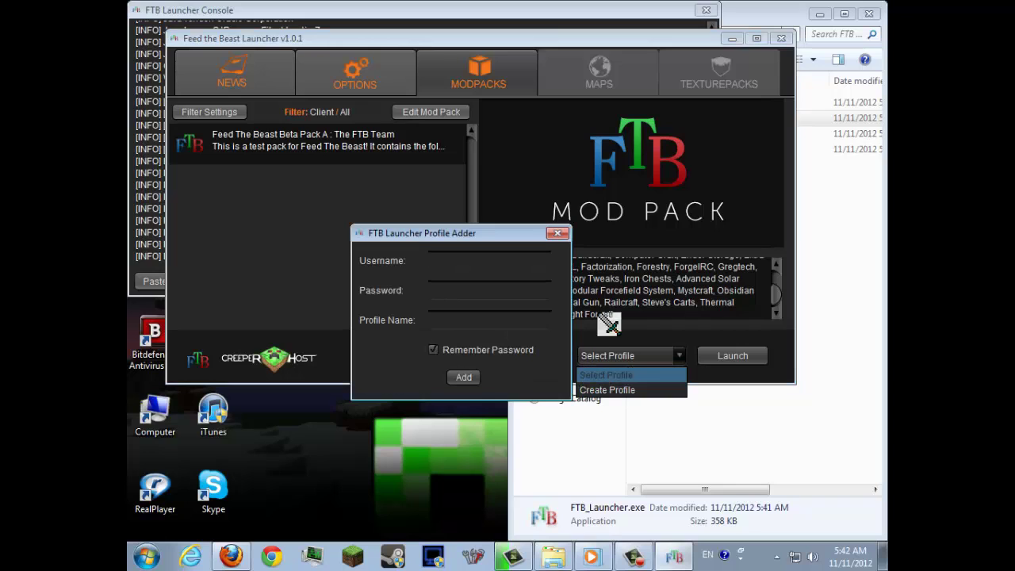
left_click(536, 255)
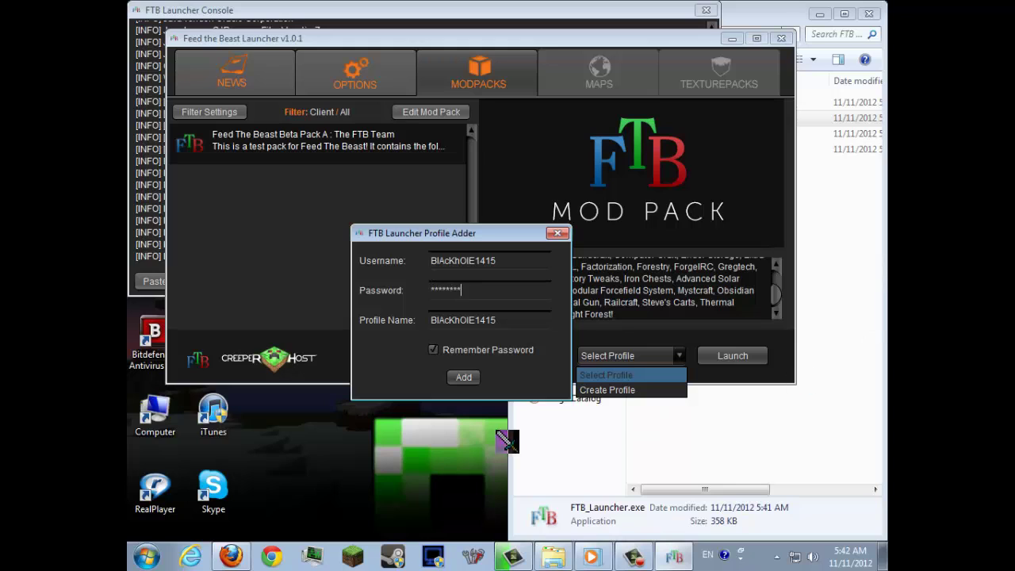
left_click(473, 374)
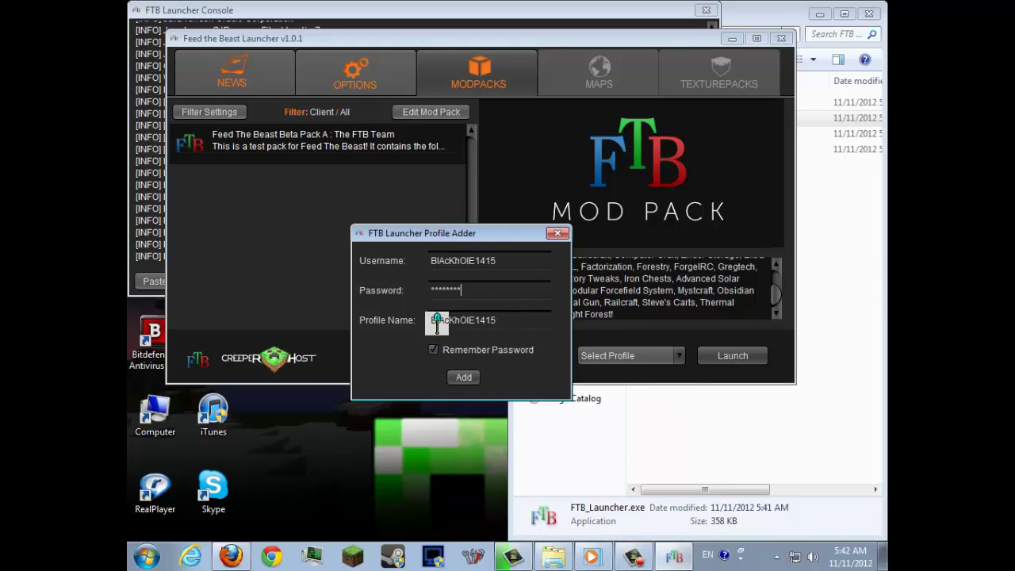
left_click(468, 382)
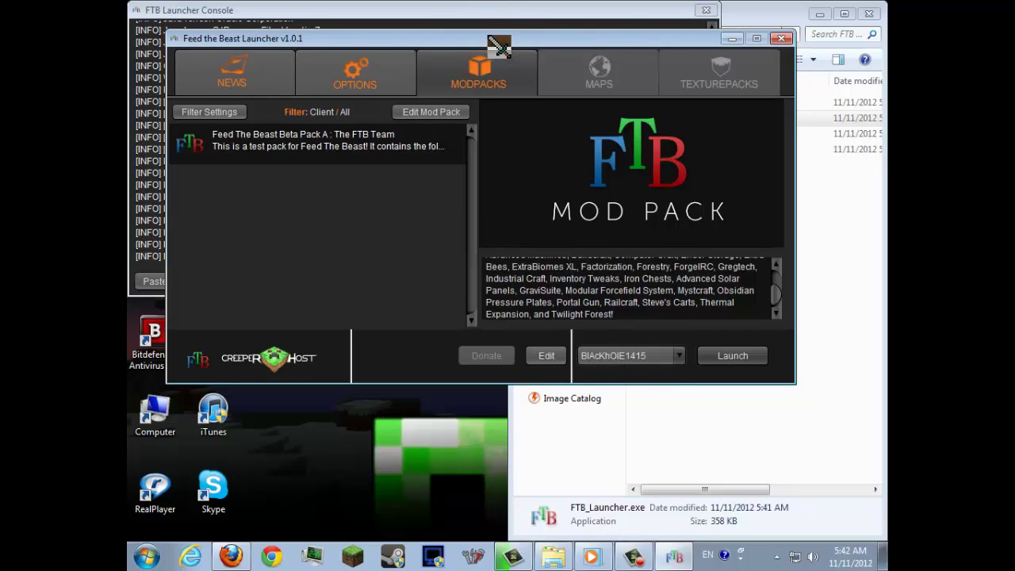
Check the profile settings and reselect the newly added profile in the dropdown.
mouse_move(500, 46)
left_mouse_down()
mouse_move(409, 15)
mouse_move(444, 88)
mouse_move(476, 56)
mouse_move(467, 69)
left_mouse_up()
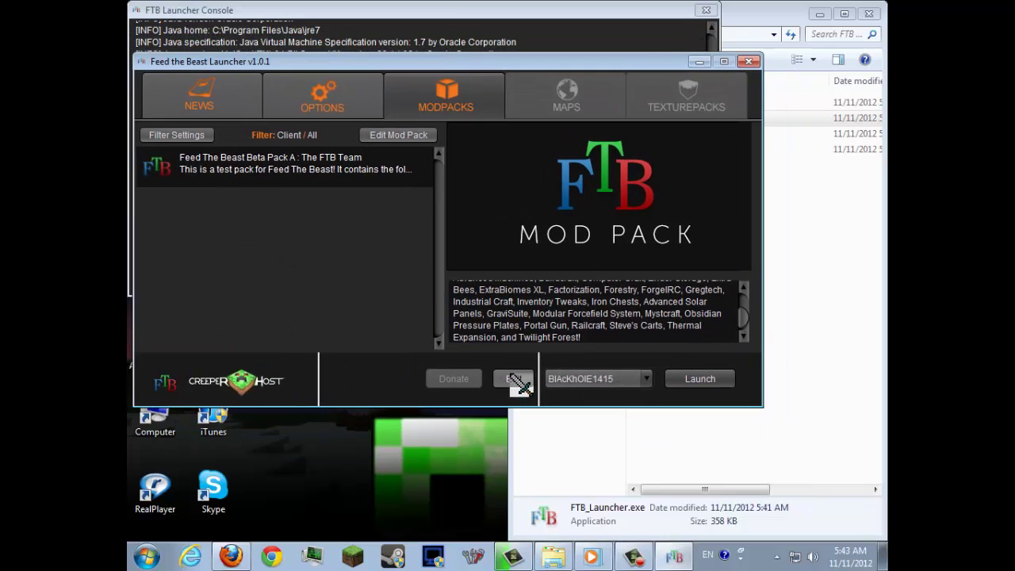
left_click(517, 379)
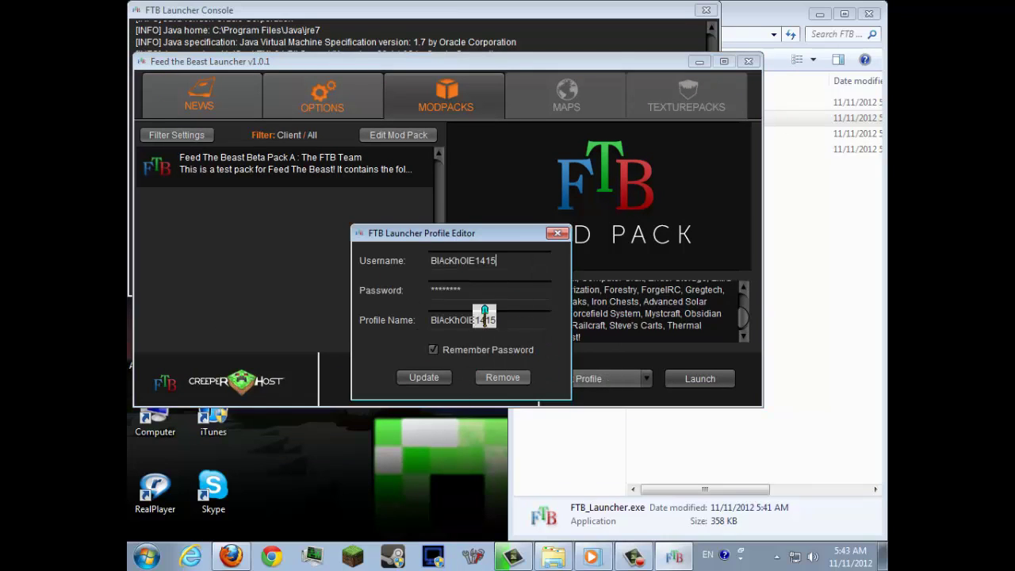
left_click(557, 233)
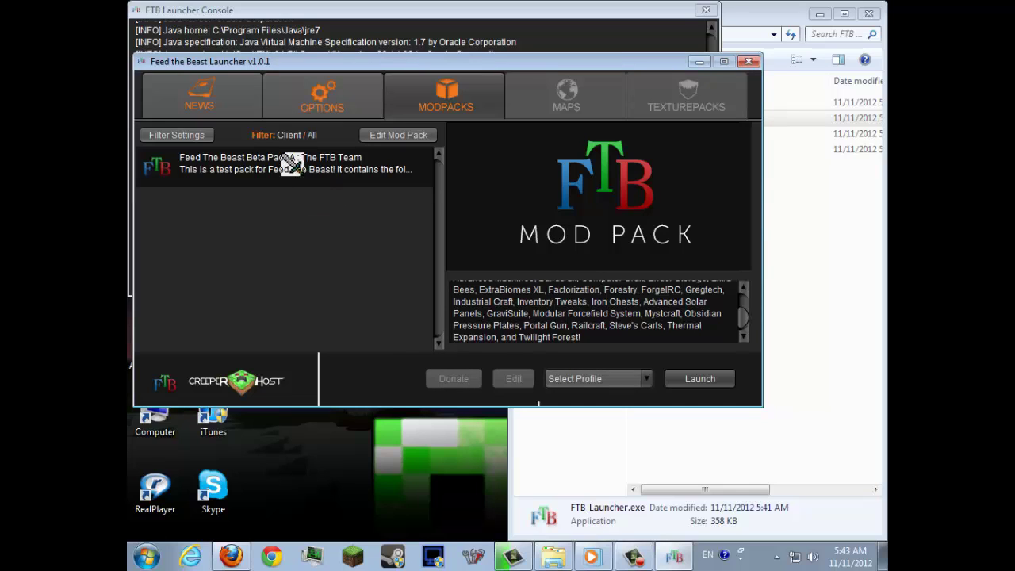
left_click(634, 380)
left_click(617, 427)
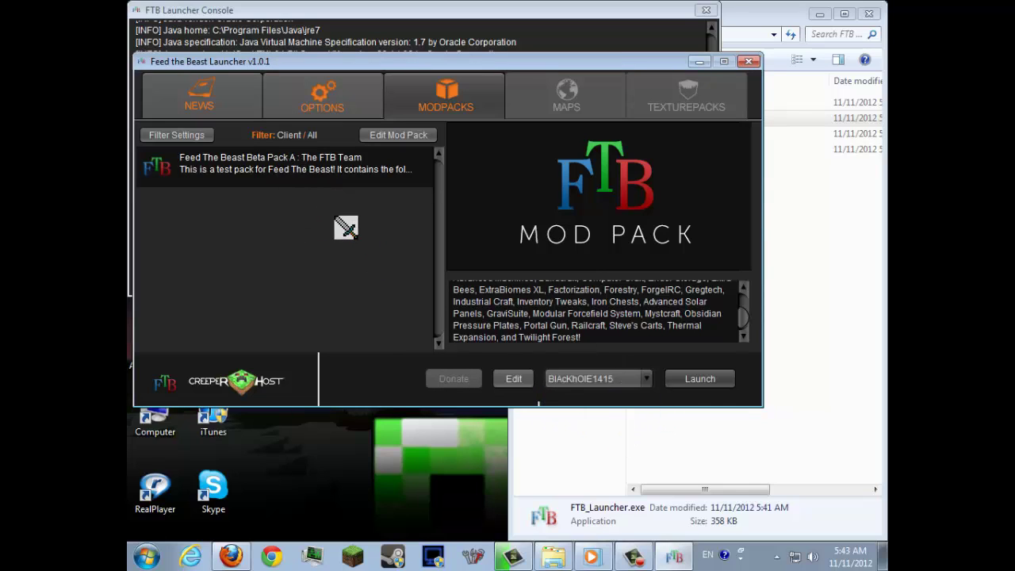
Review the Beta Pack A mods in Edit Mod Pack, then launch the pack.
left_click(403, 137)
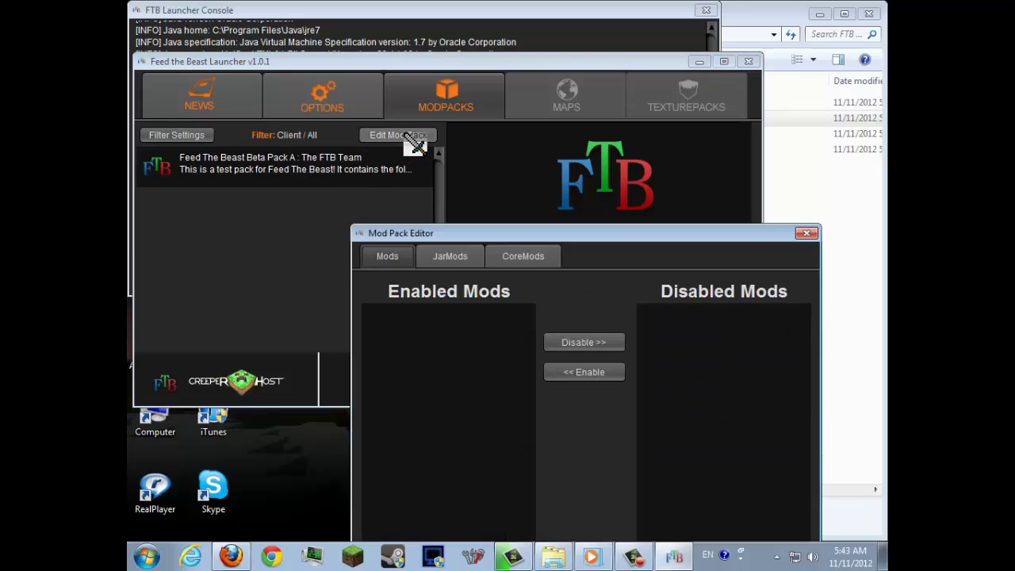
left_click_drag(570, 235, 529, 83)
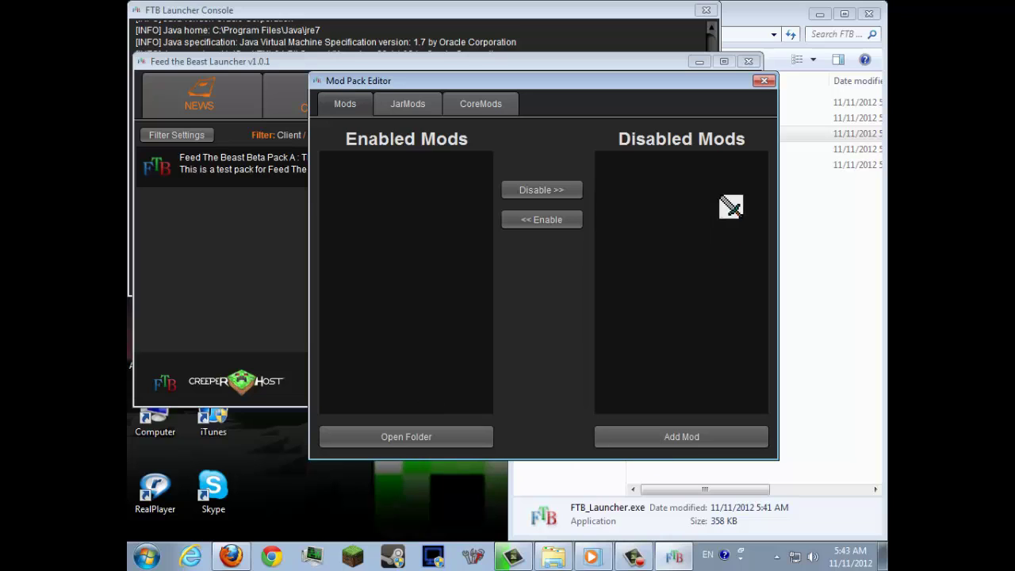
left_click(765, 79)
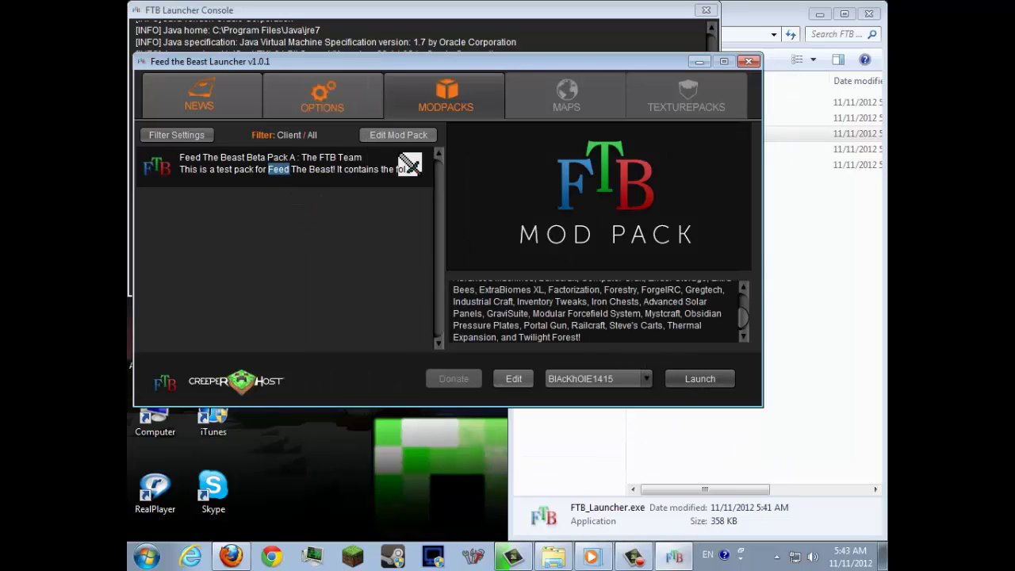
left_click(408, 140)
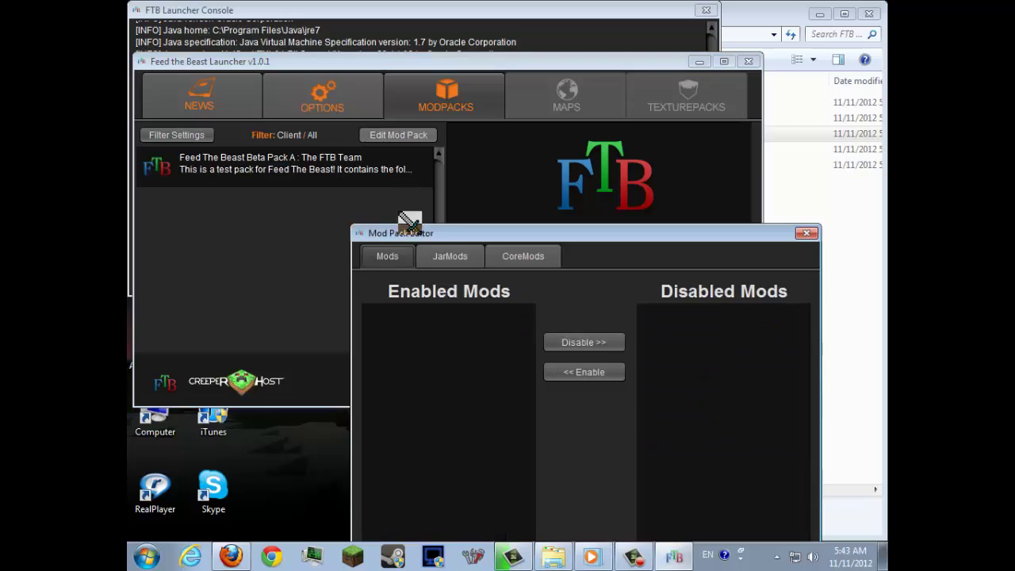
left_click(808, 237)
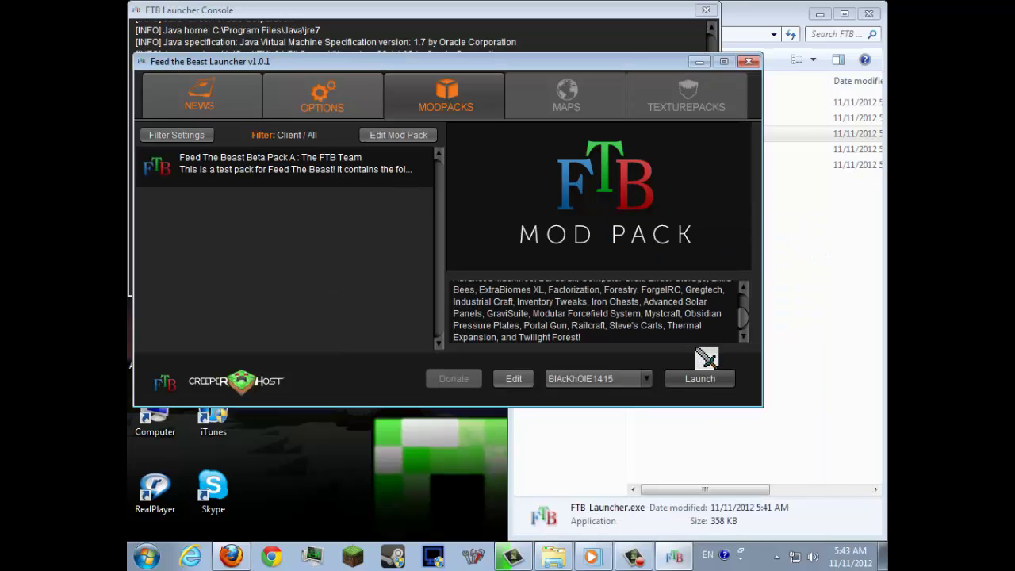
left_click(697, 378)
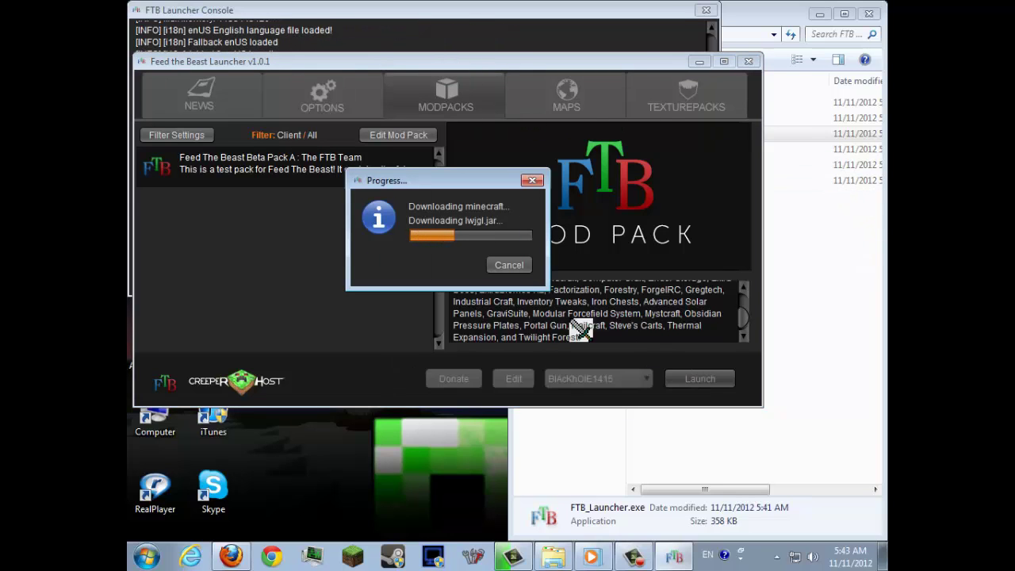
Bring up the FTB Mod Pack folder window and minimize it while the download finishes.
left_click(772, 22)
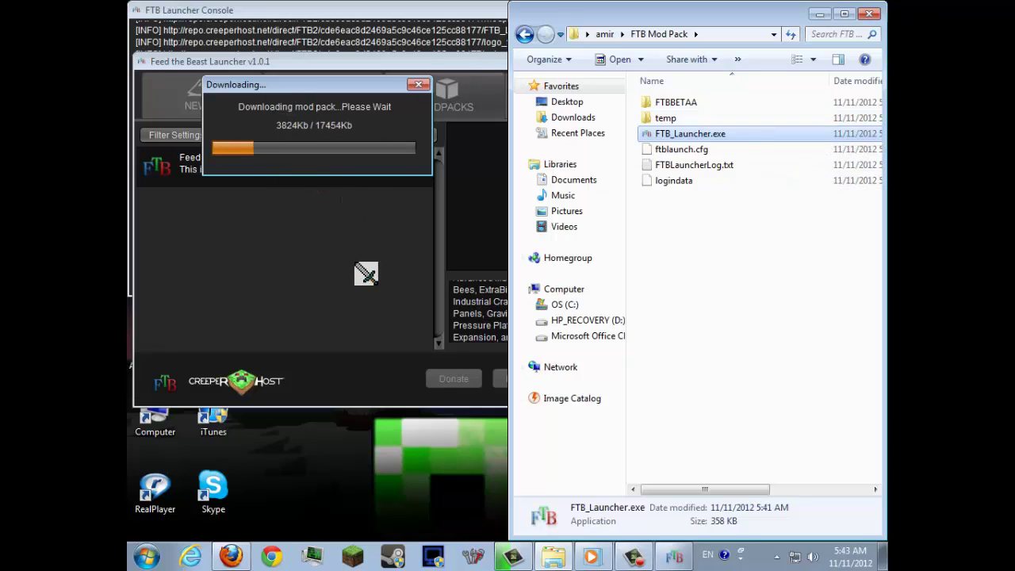
left_click(371, 295)
left_click(816, 13)
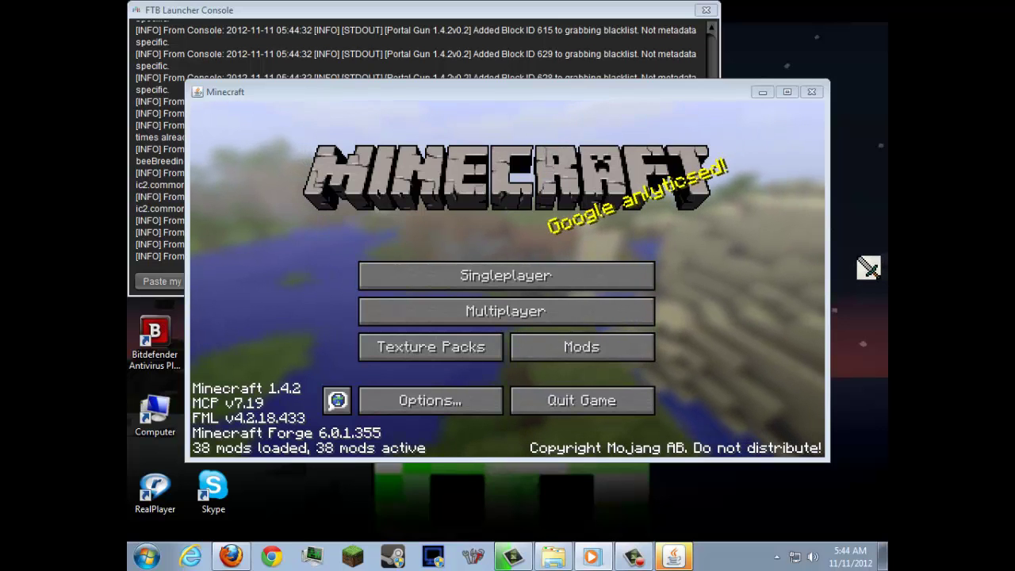
Dismiss the desktop menu and start a new singleplayer world in Minecraft.
right_click(865, 252)
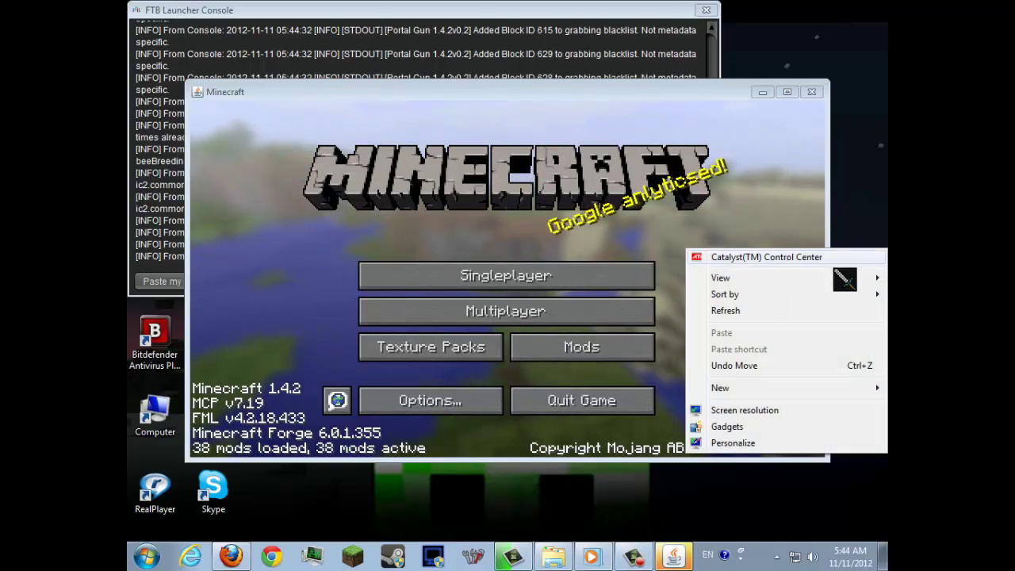
left_click(824, 317)
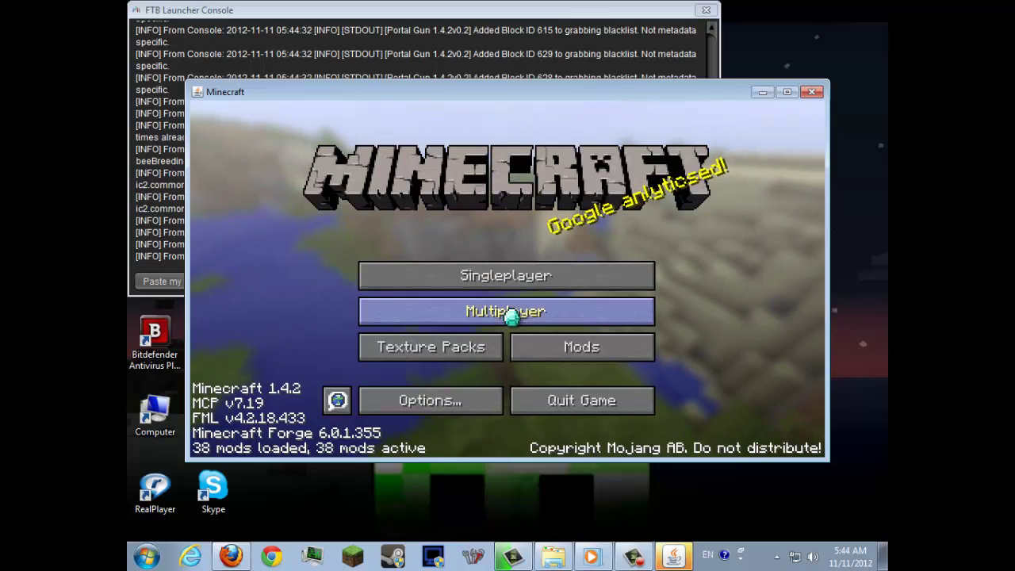
left_click(514, 277)
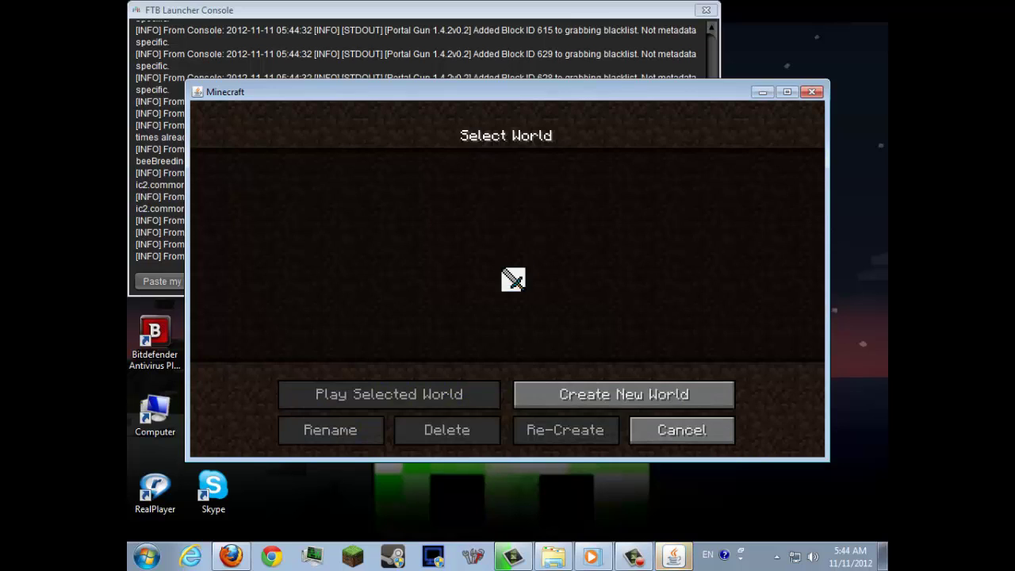
left_click(615, 406)
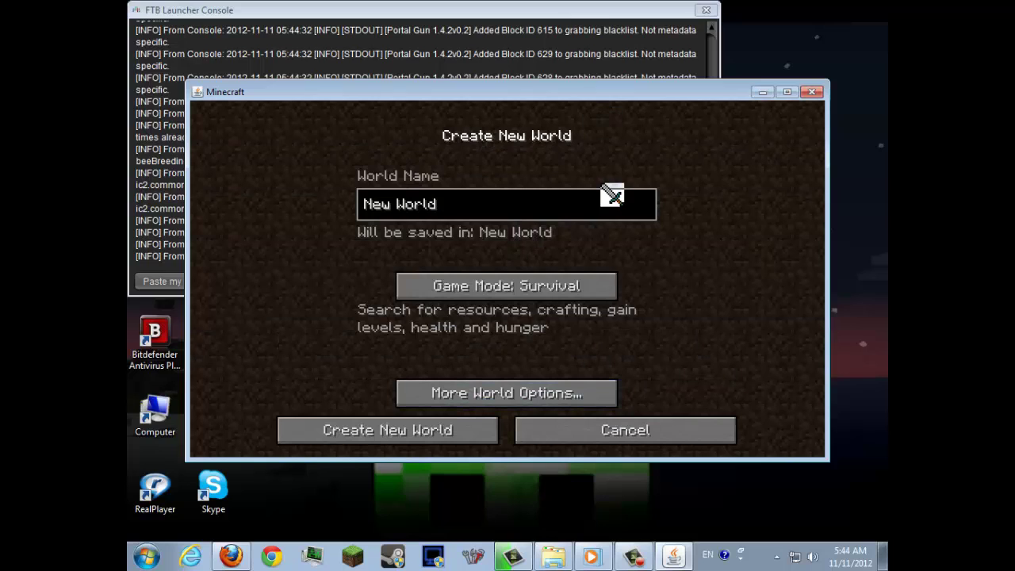
Name the world FTB, set Game Mode to Creative, and maximize the window.
key("BackSpace")
key("BackSpace")
key("BackSpace")
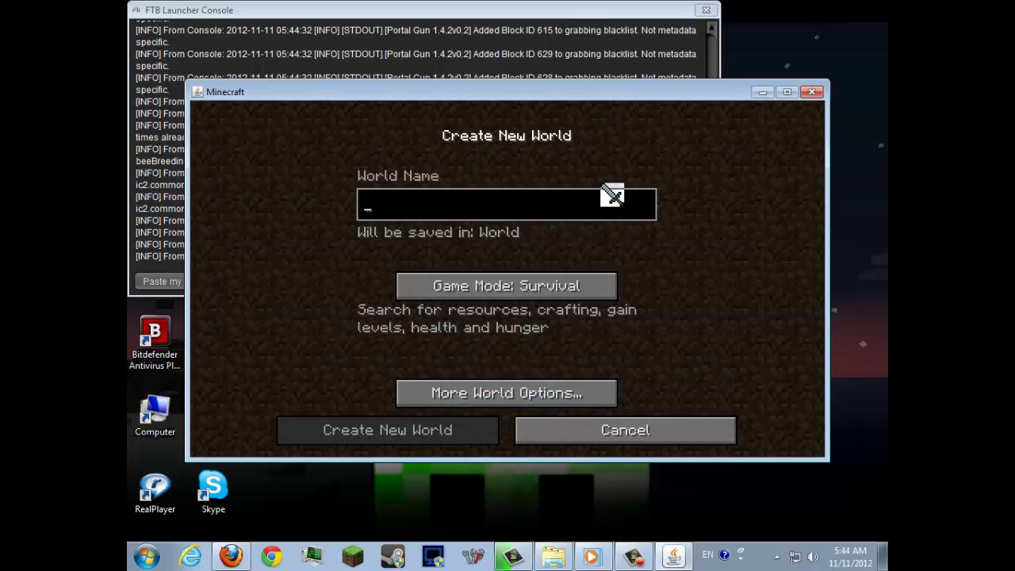
type("FTB")
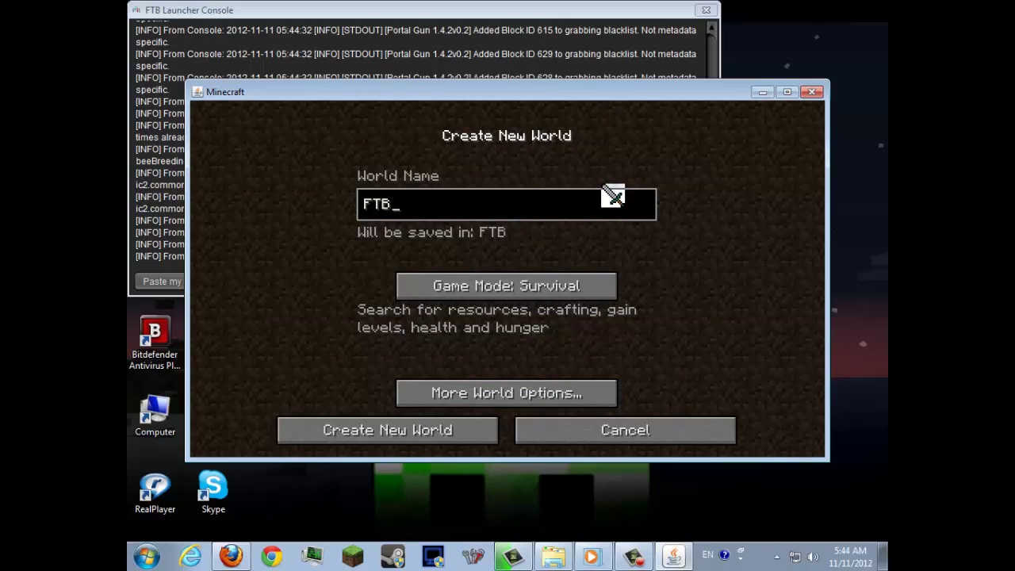
left_click(513, 289)
left_click(513, 295)
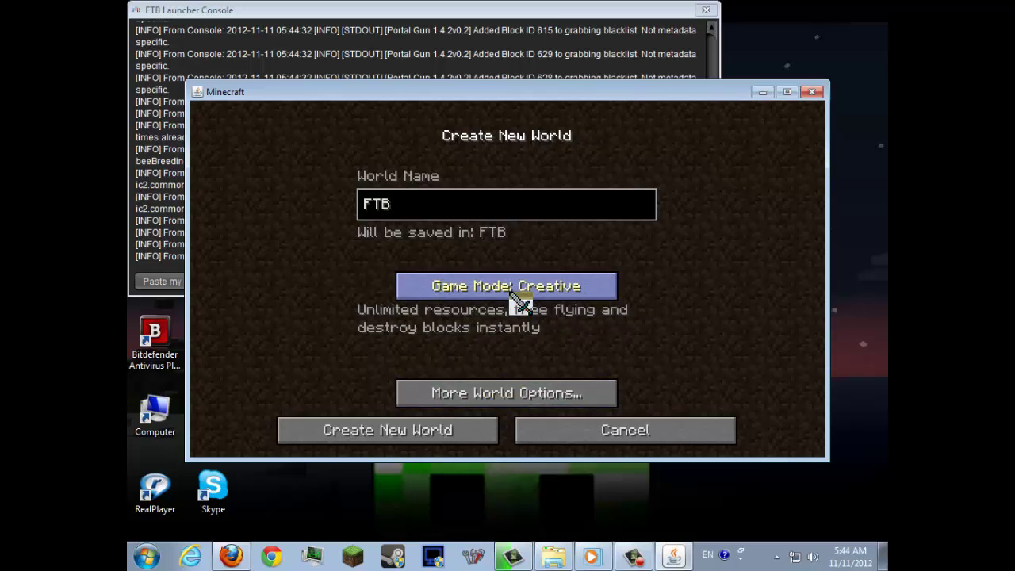
left_click(787, 93)
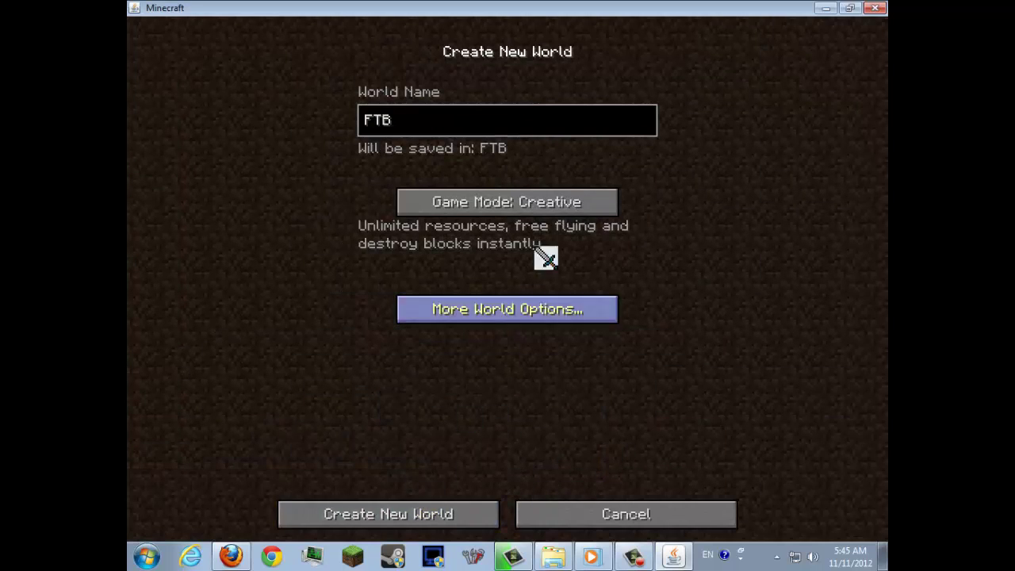
Turn Bonus Chest on in More World Options and create the world.
left_click(527, 306)
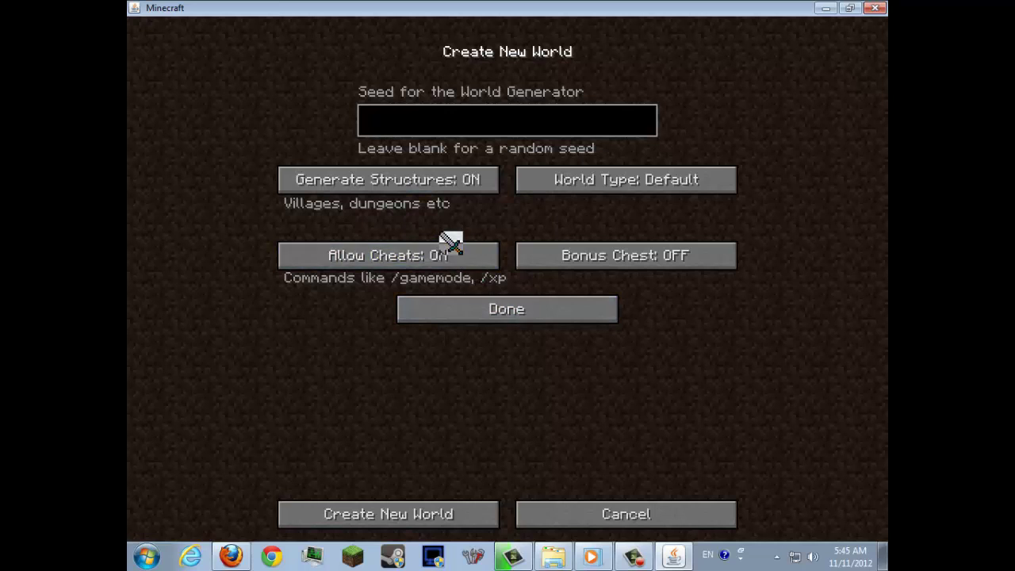
left_click(547, 261)
left_click(468, 317)
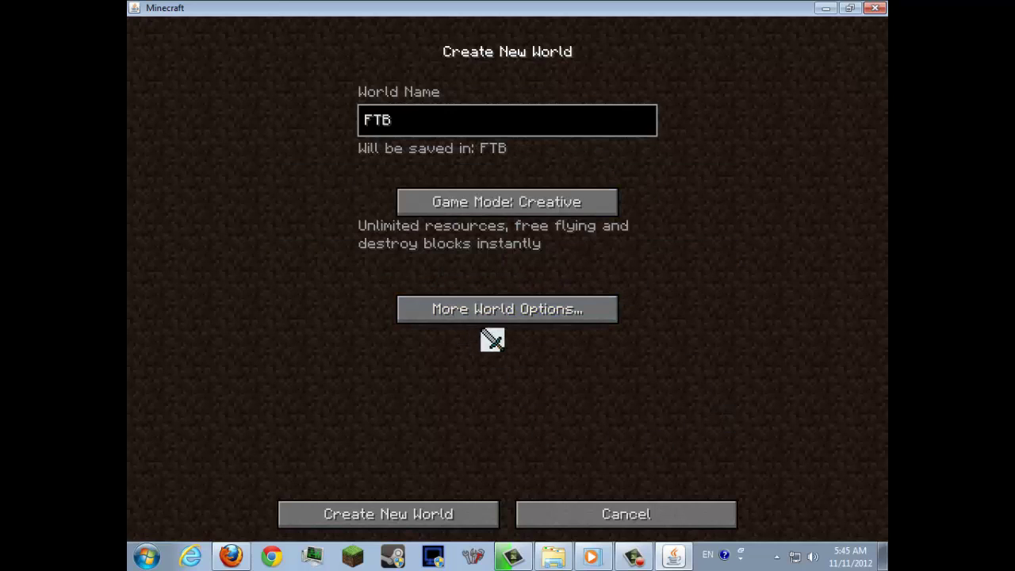
left_click(440, 513)
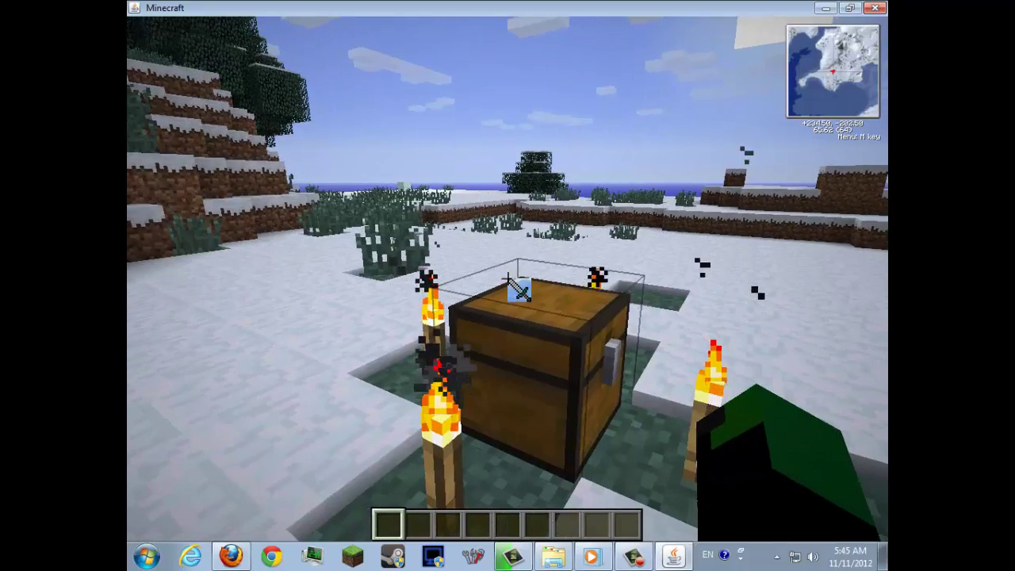
View the bonus chest's starter items, then open the creative inventory on Building Blocks.
right_click(507, 278)
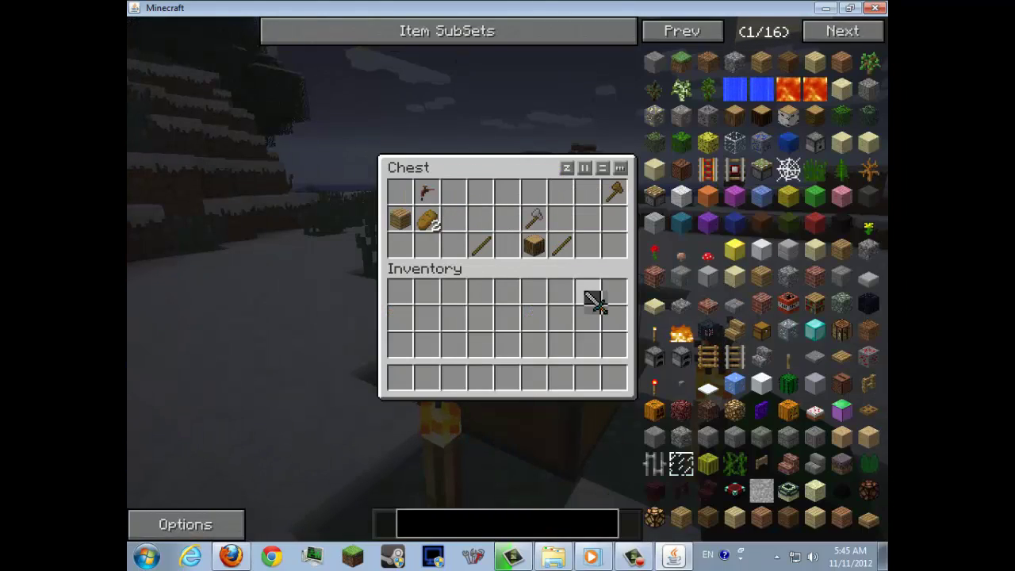
key("e")
key("e")
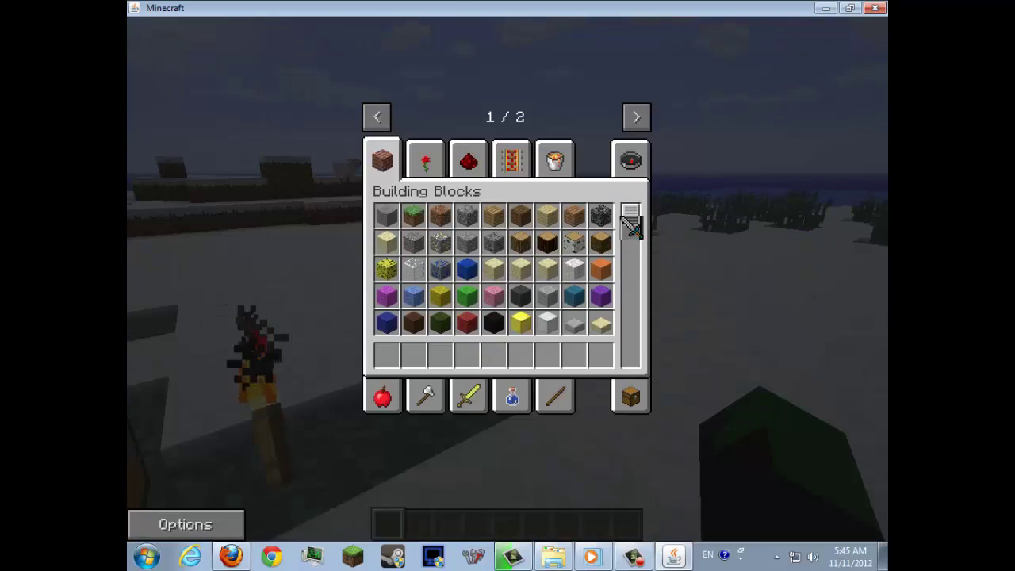
key("e")
Pause, set Music volume to 8% and Sound to 7% in Options, then resume play.
key("Escape")
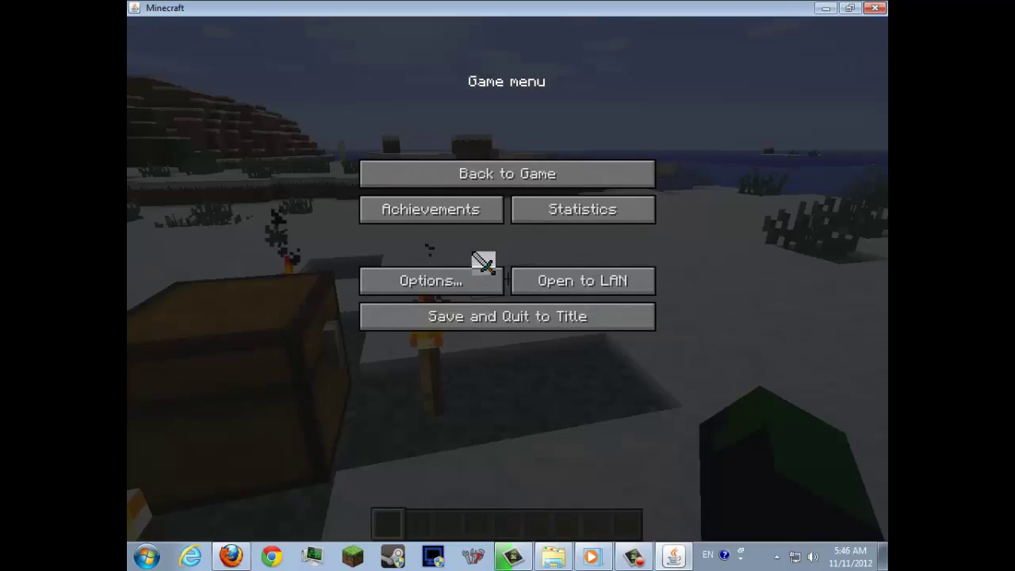
left_click(466, 279)
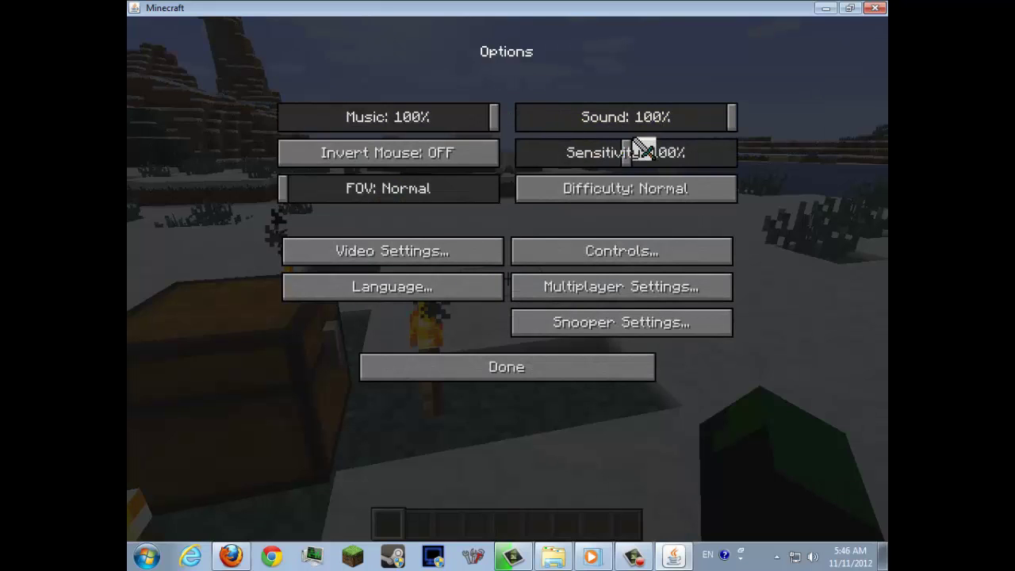
left_click_drag(551, 119, 368, 119)
left_click_drag(304, 117, 313, 120)
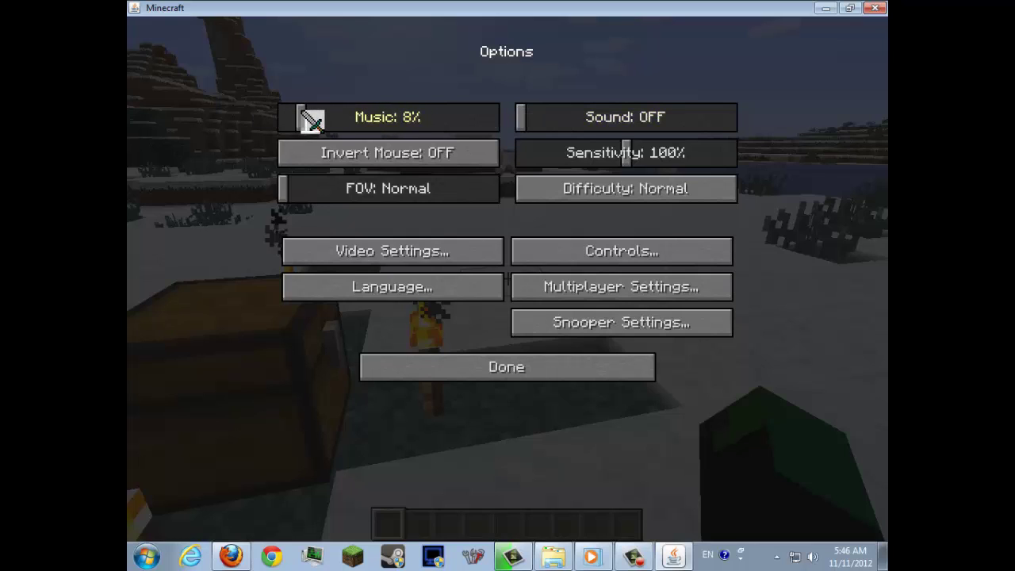
left_click_drag(553, 119, 531, 119)
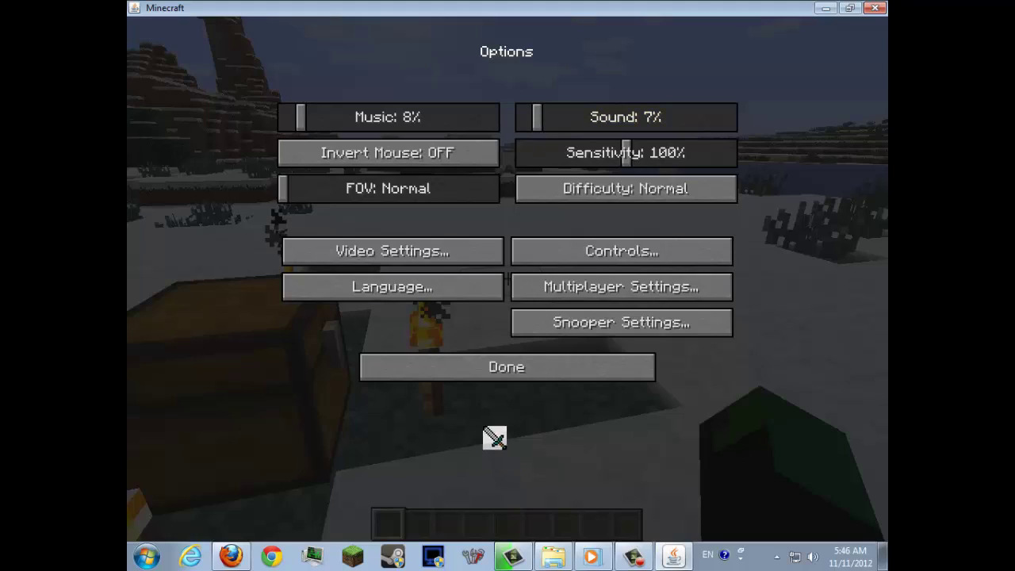
left_click(504, 379)
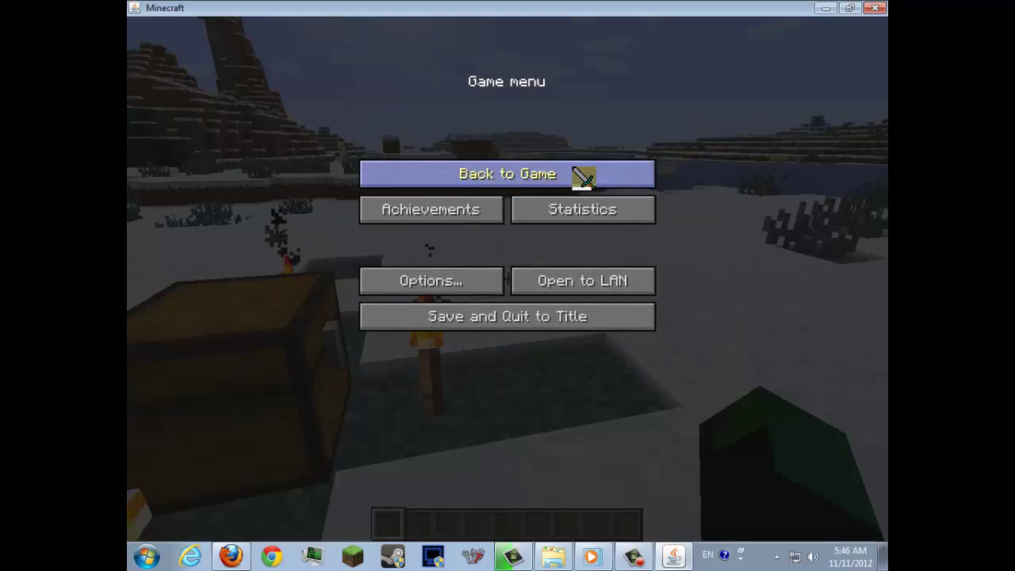
left_click(584, 176)
Walk across the snow toward the chest, breaking tall grass, and browse the creative inventory.
key("w")
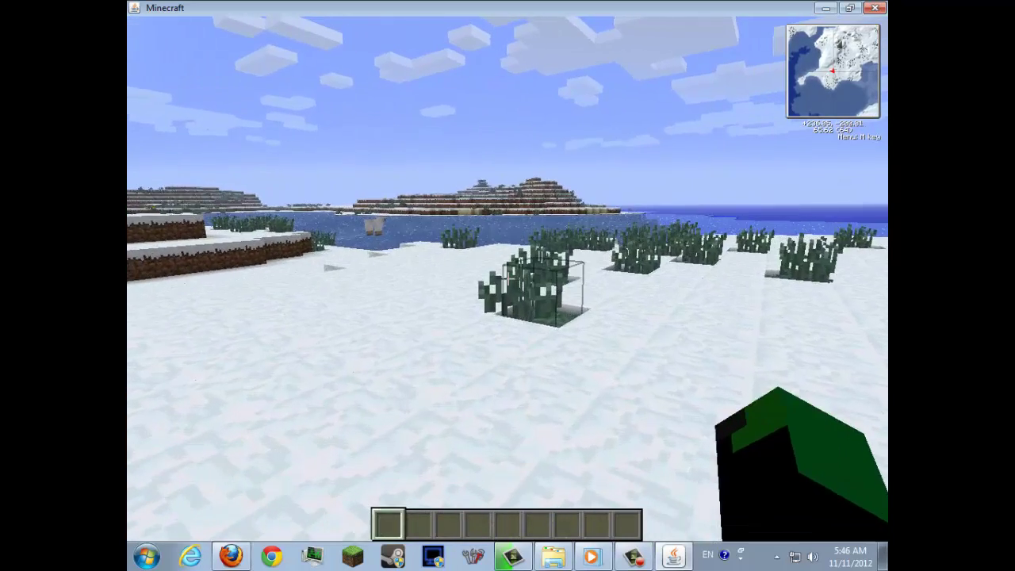
left_click(508, 278)
key("w")
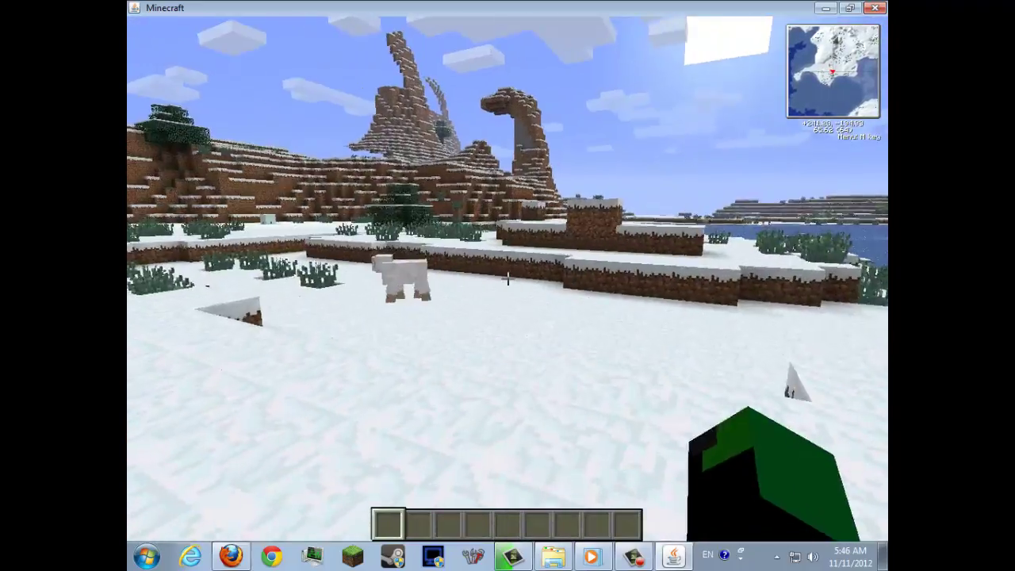
key("w")
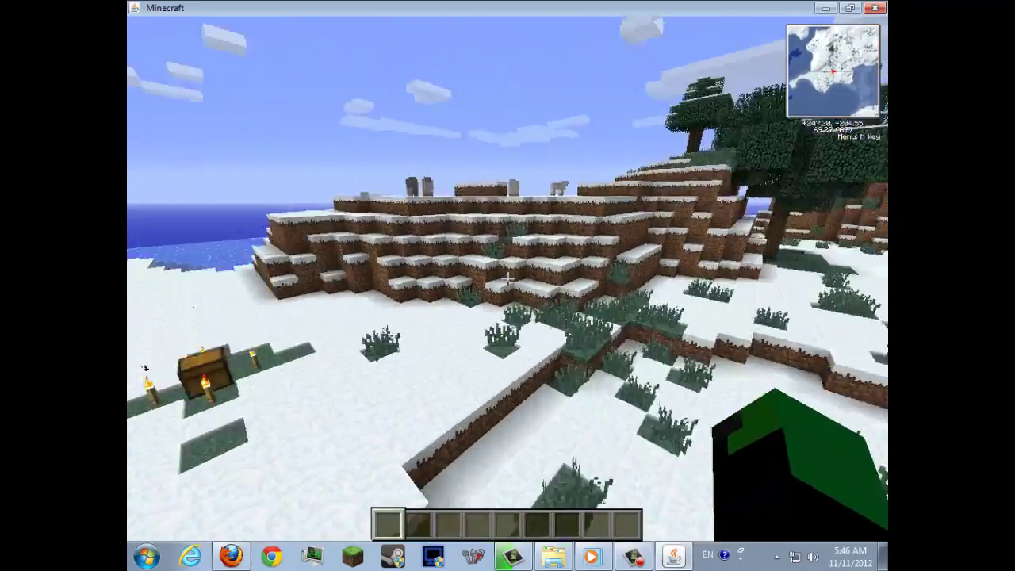
key("e")
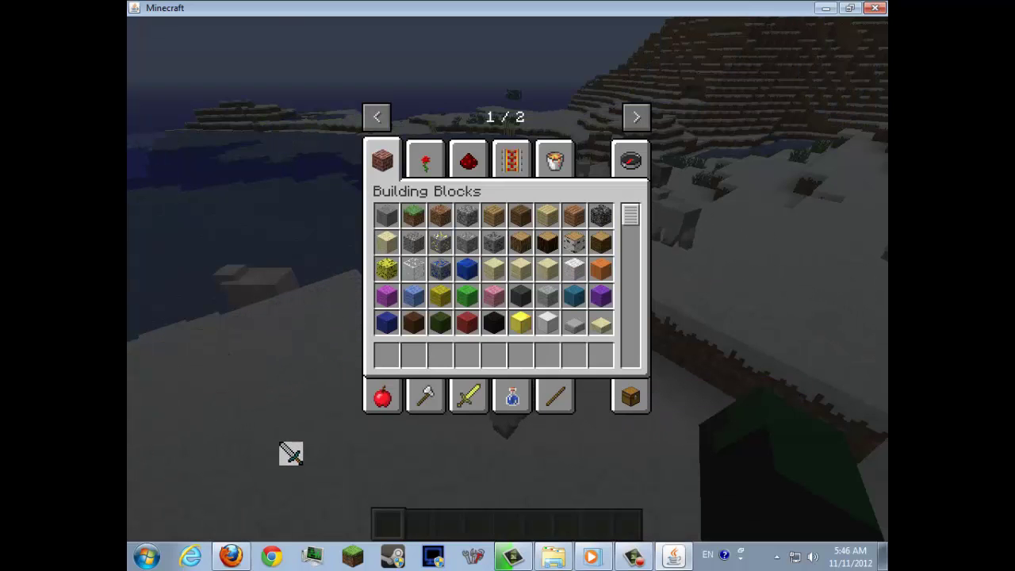
key("e")
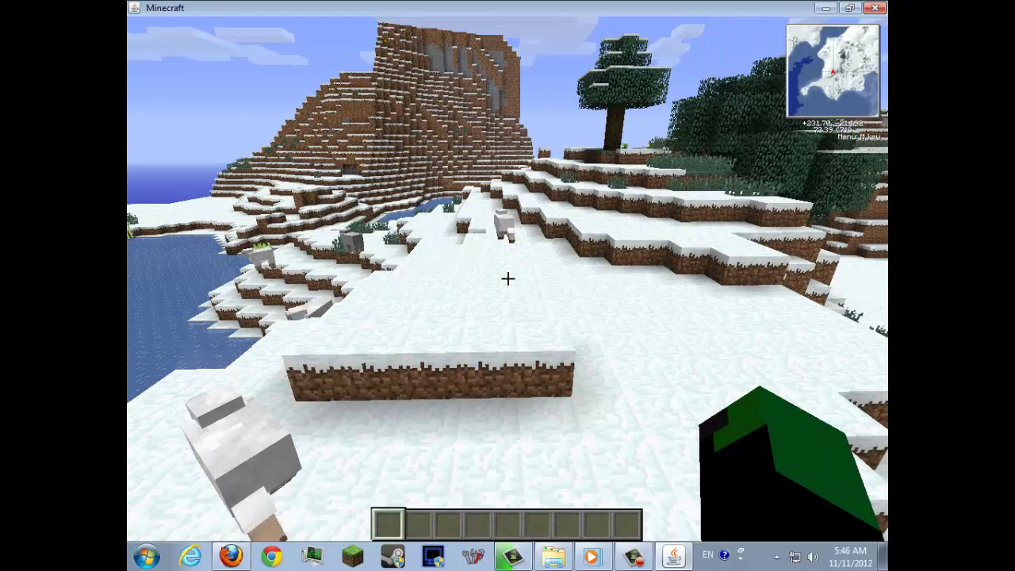
key("w")
Run the /gamemode command in chat to switch to survival mode.
key("slash")
type("mode s")
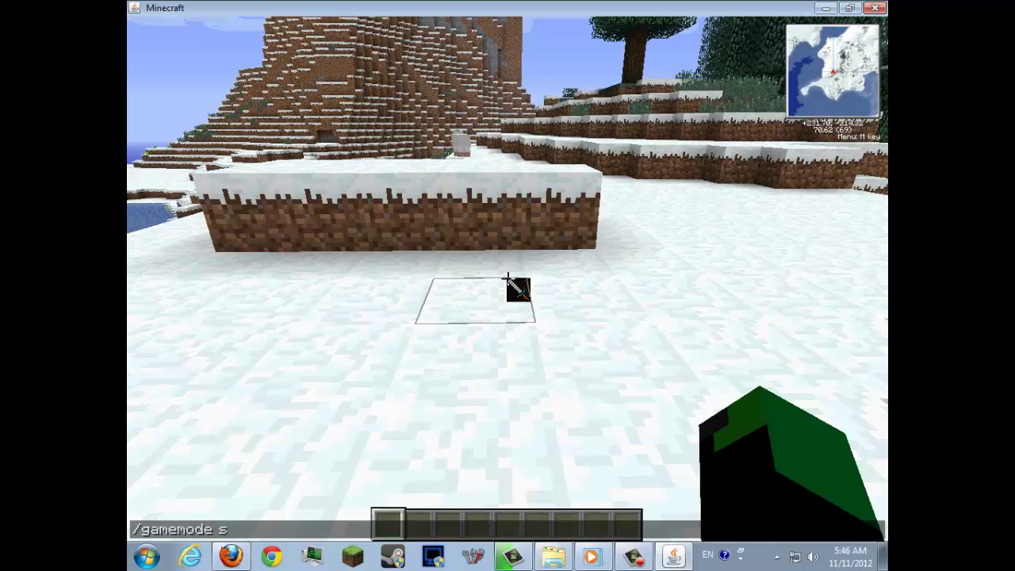
key("Return")
Open the inventory with the NEI item list and page through all 14 pages, wrapping to 1/14.
key("e")
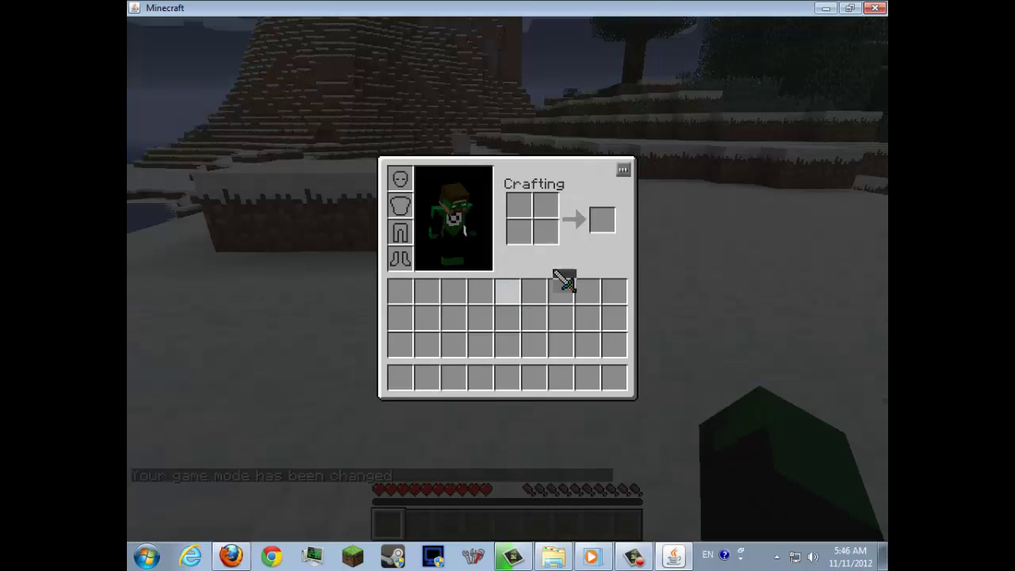
key("o")
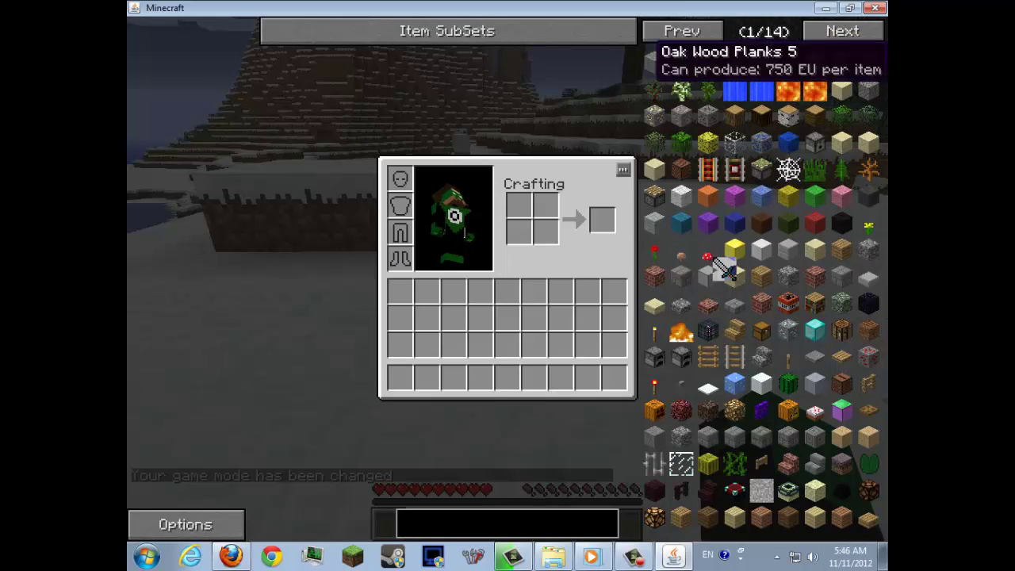
left_click(856, 32)
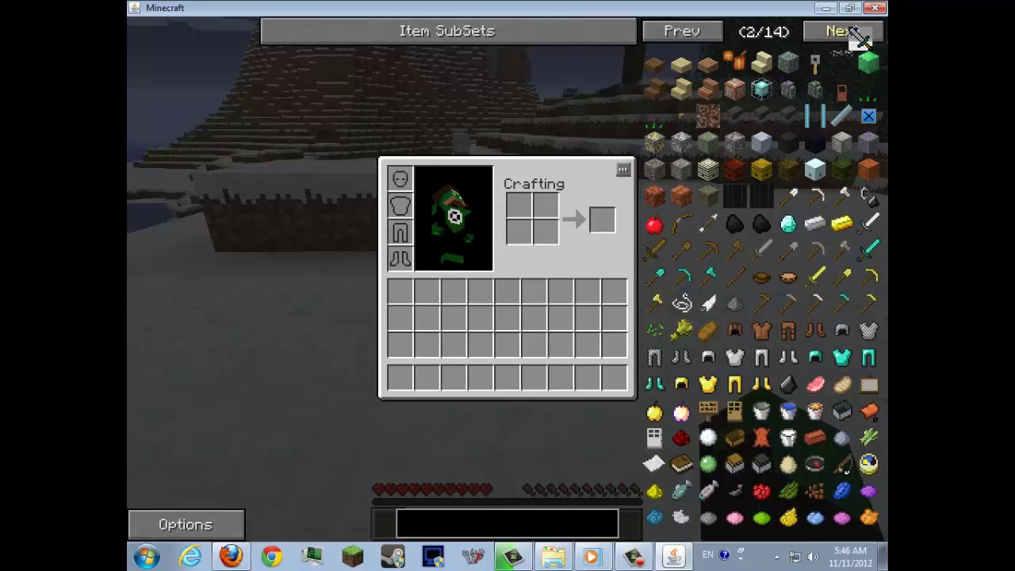
left_click(859, 40)
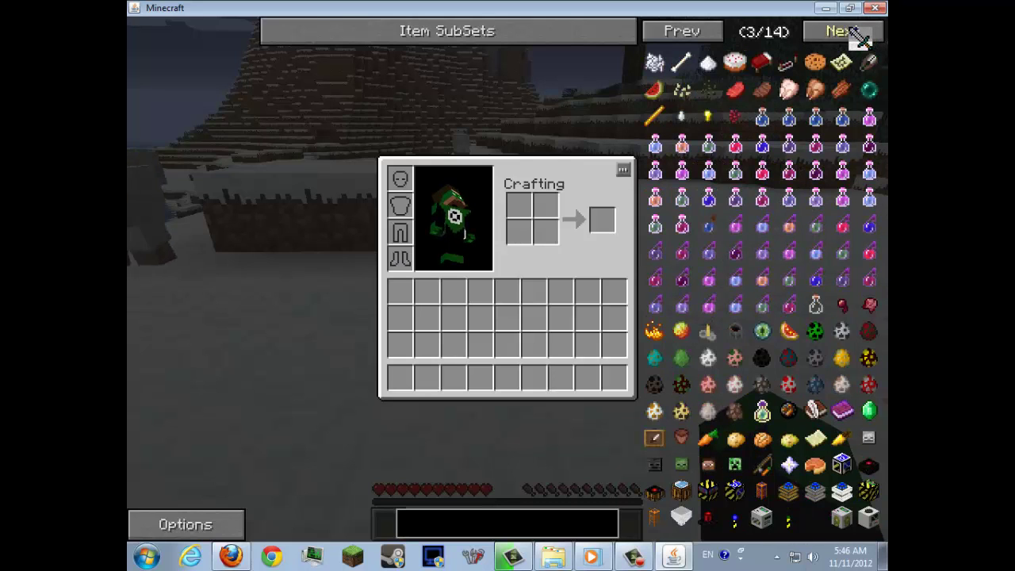
left_click(859, 39)
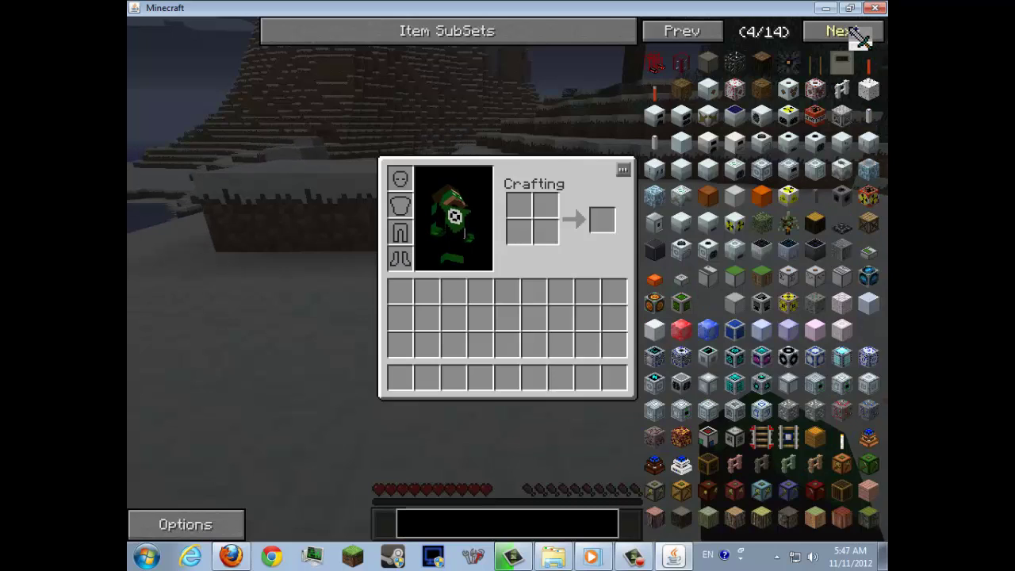
left_click(859, 39)
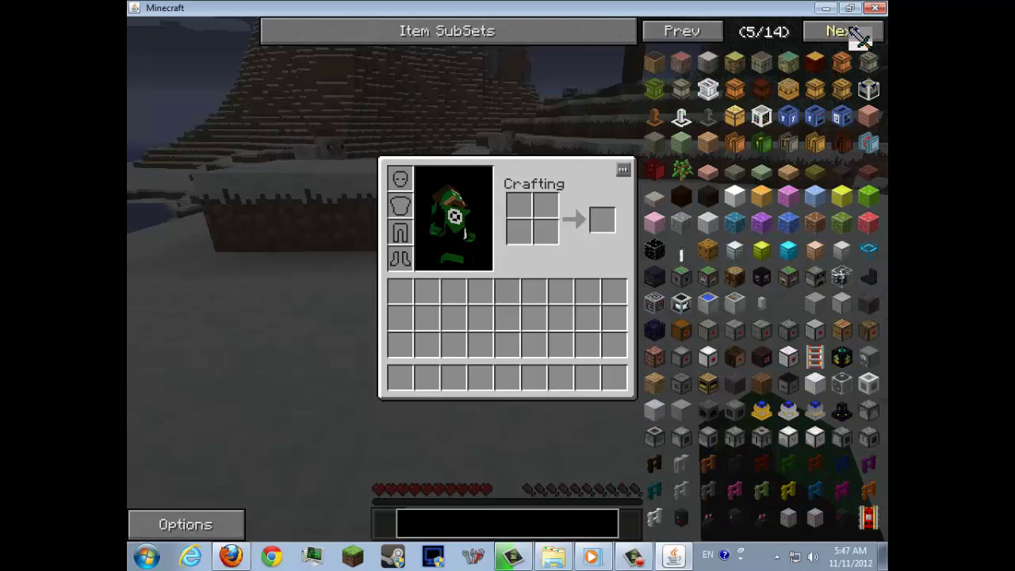
left_click(859, 39)
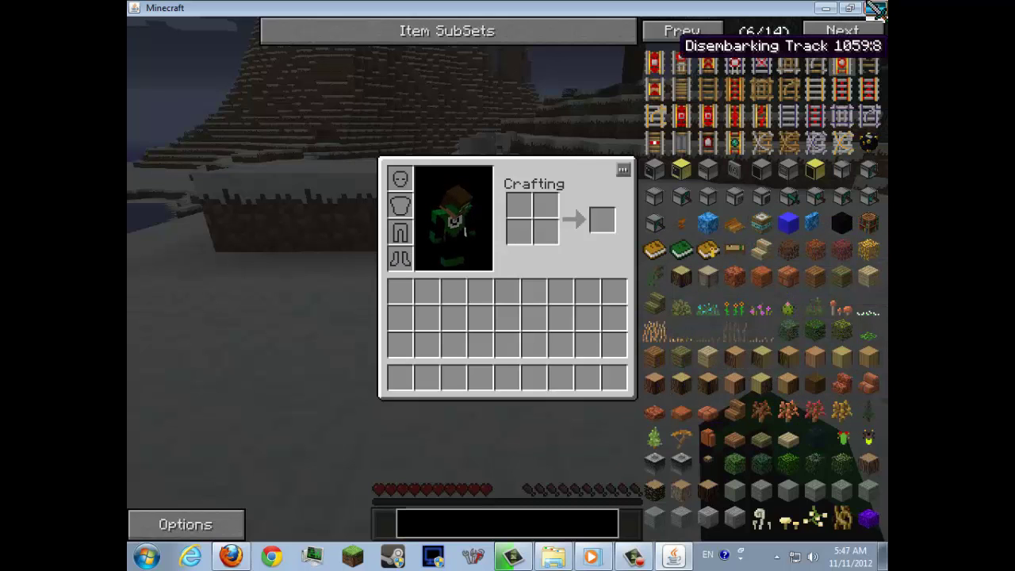
left_click(858, 31)
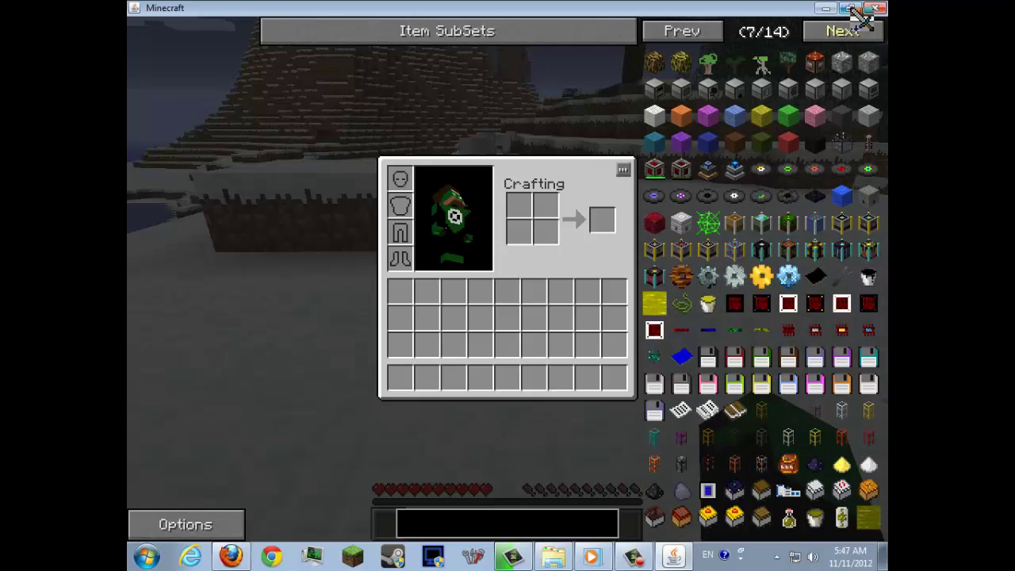
left_click(821, 35)
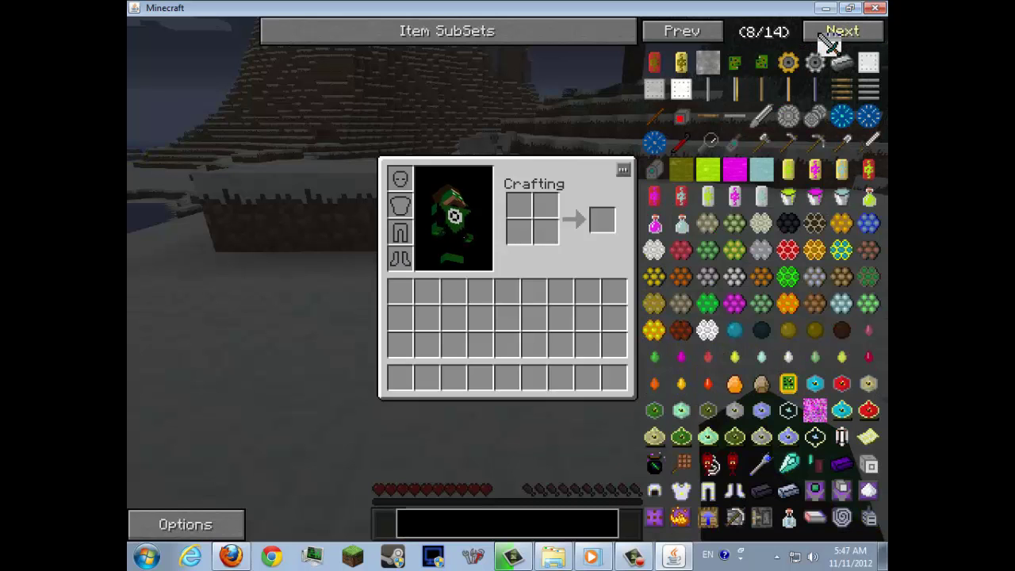
left_click(821, 36)
left_click(821, 36)
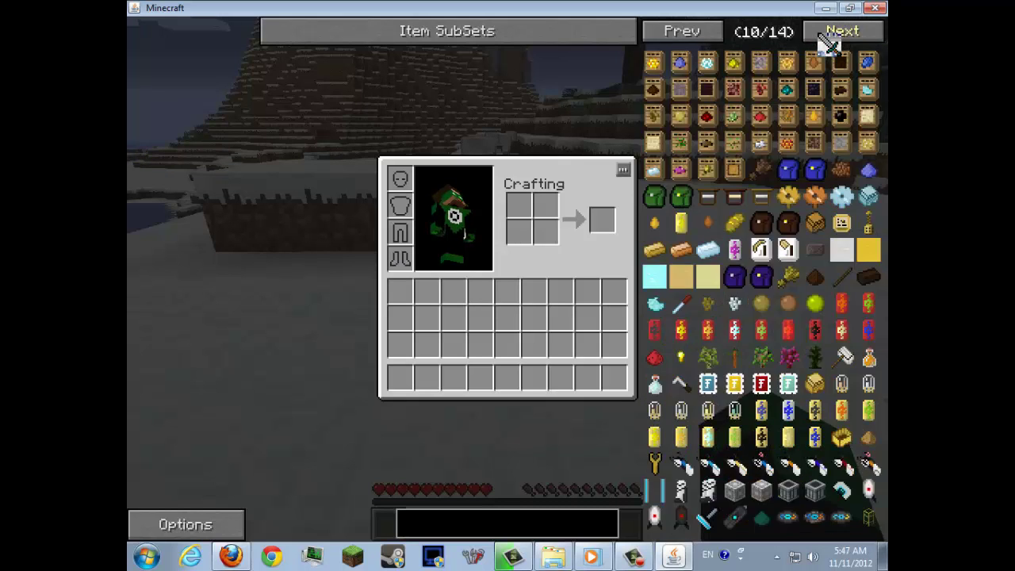
left_click(826, 44)
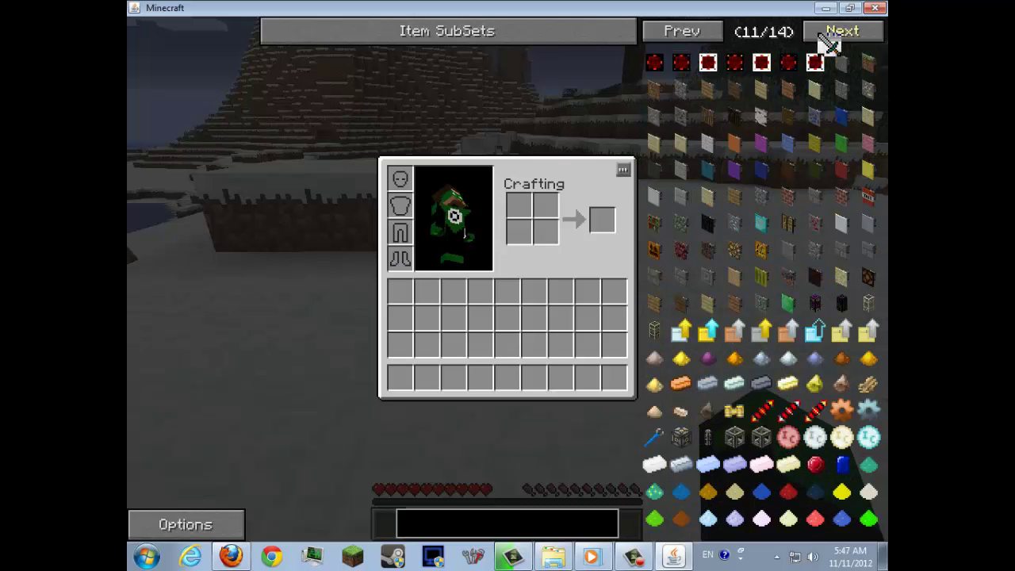
left_click(829, 43)
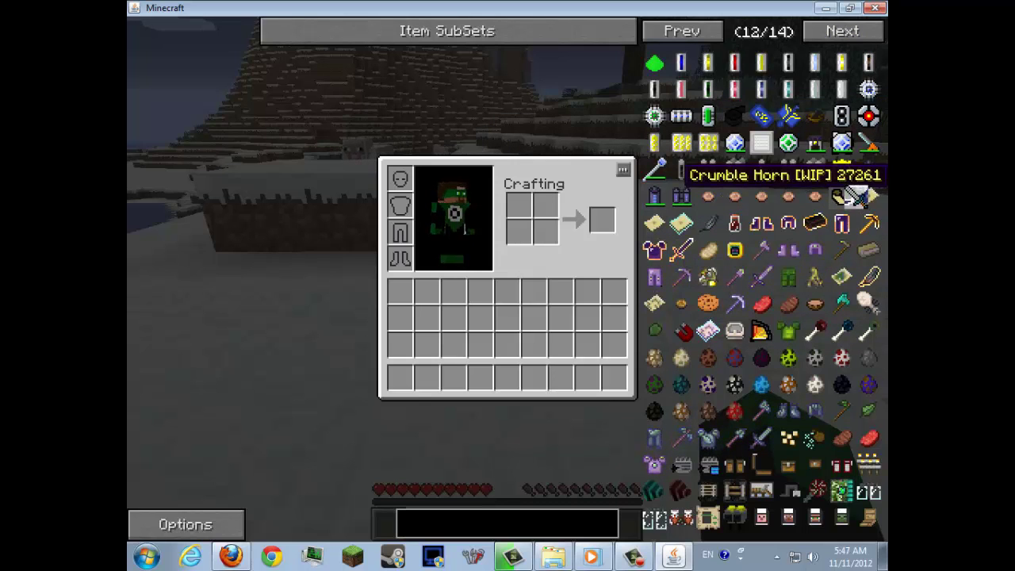
left_click(836, 34)
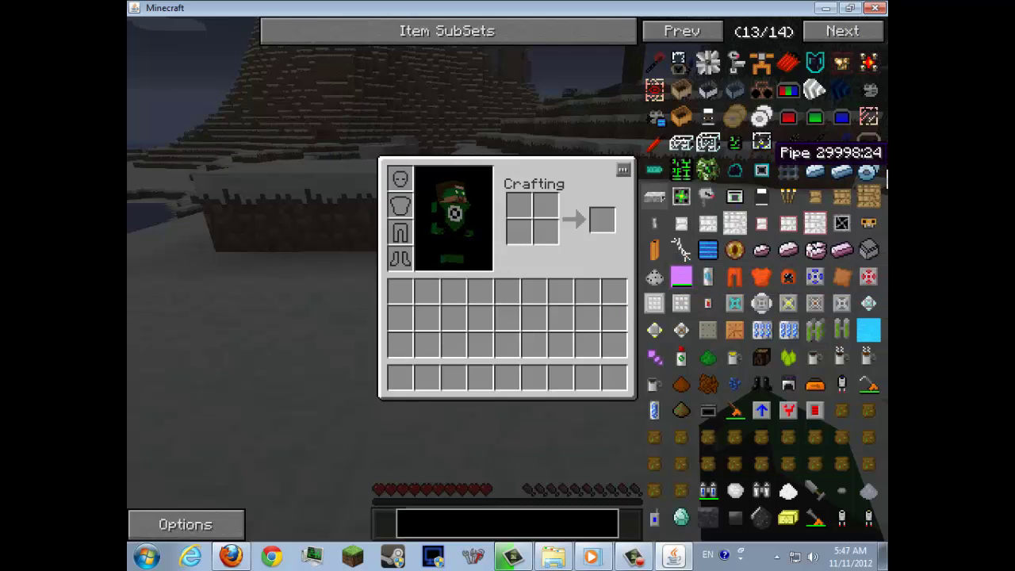
left_click(862, 41)
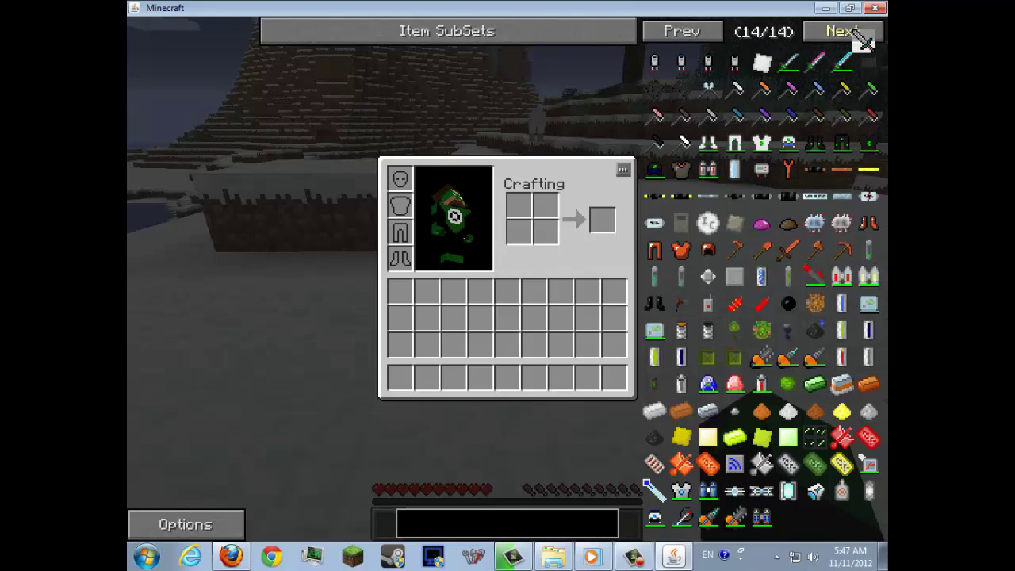
left_click(862, 42)
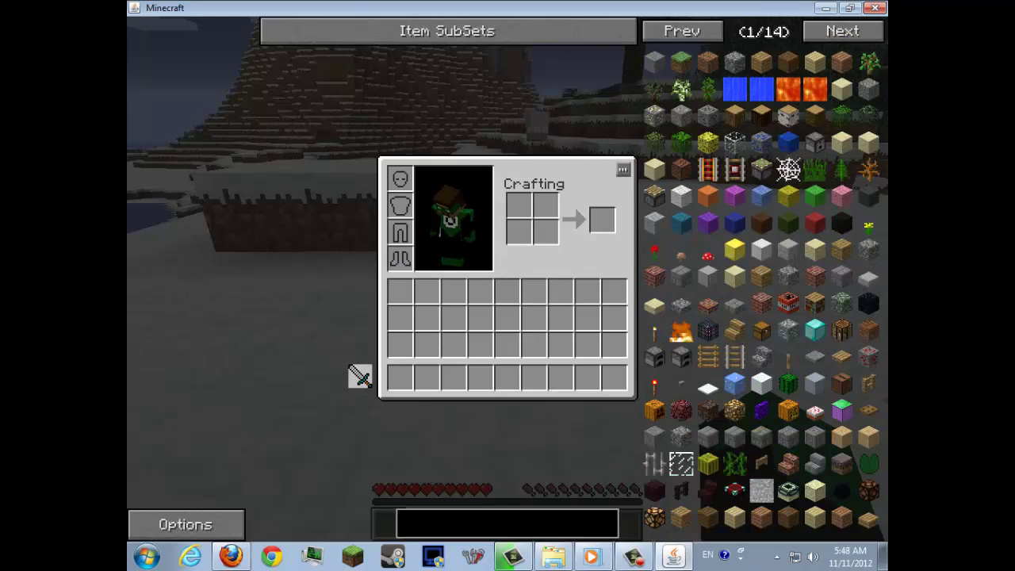
Save and quit the world to the title screen, then quit Minecraft.
key("Escape")
key("Escape")
left_click(515, 318)
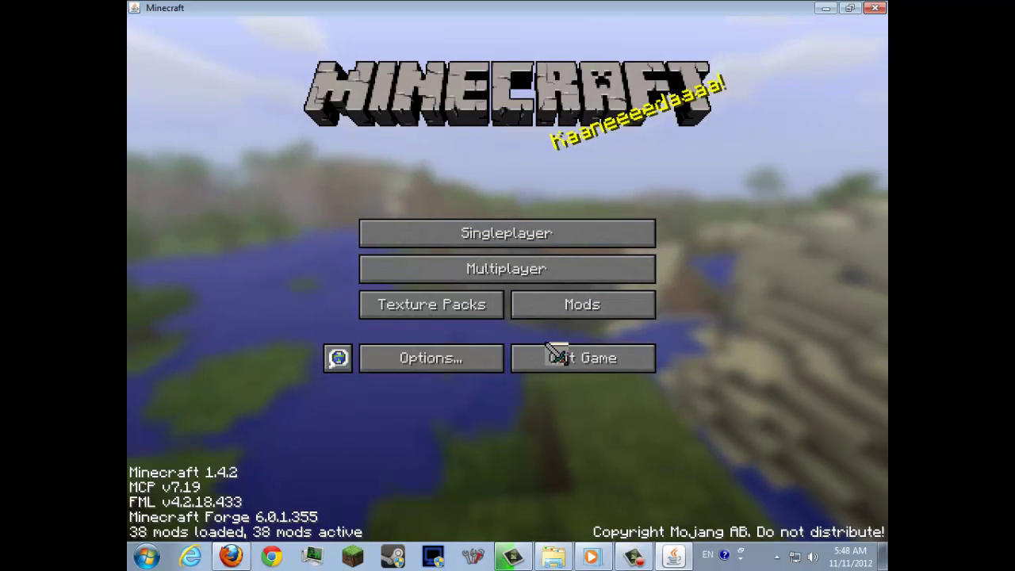
left_click(561, 363)
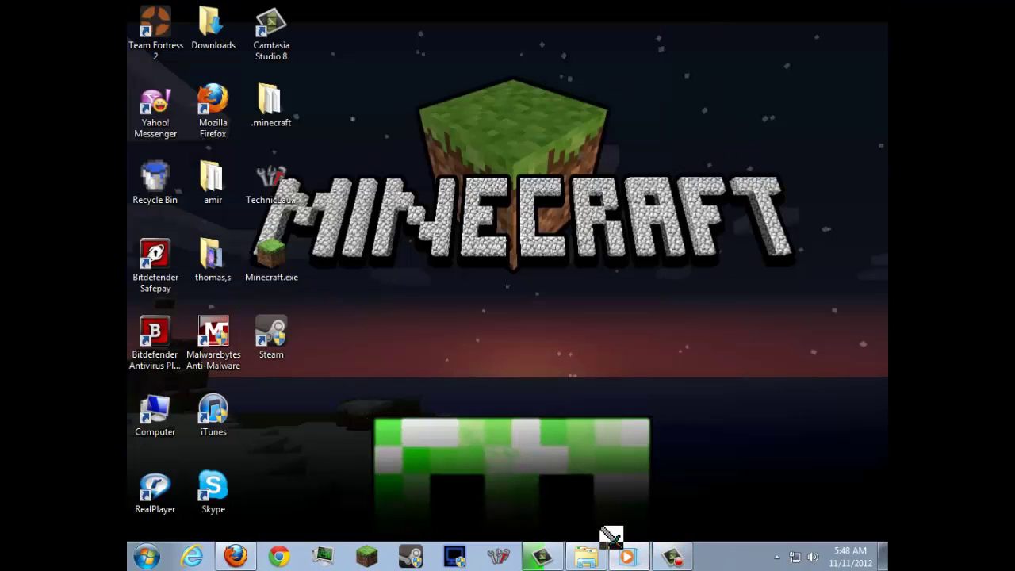
Open the FTB Mod Pack folder and the mod pack editor, moving windows into full view.
left_click(590, 558)
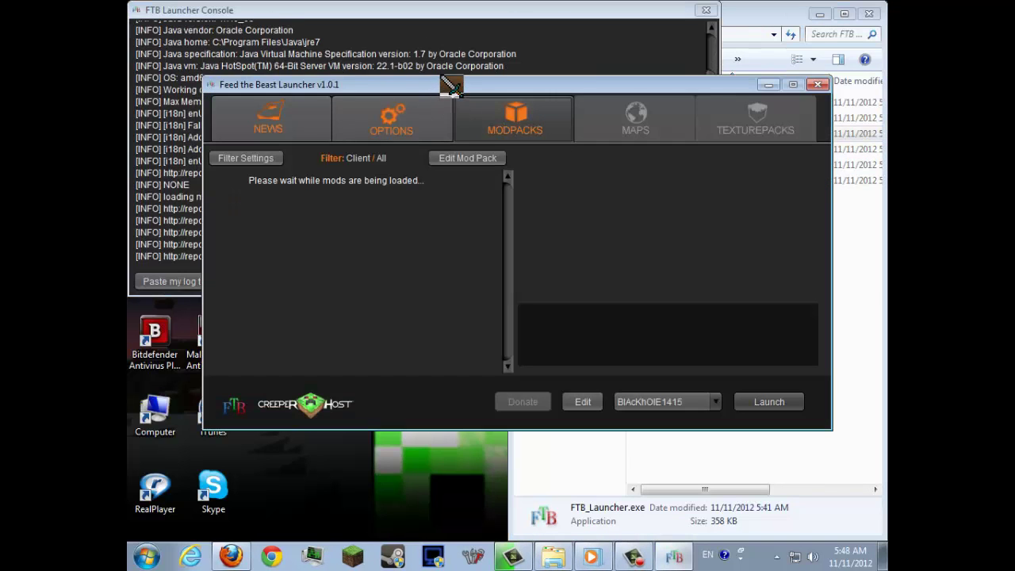
left_click_drag(451, 89, 411, 53)
left_click(439, 121)
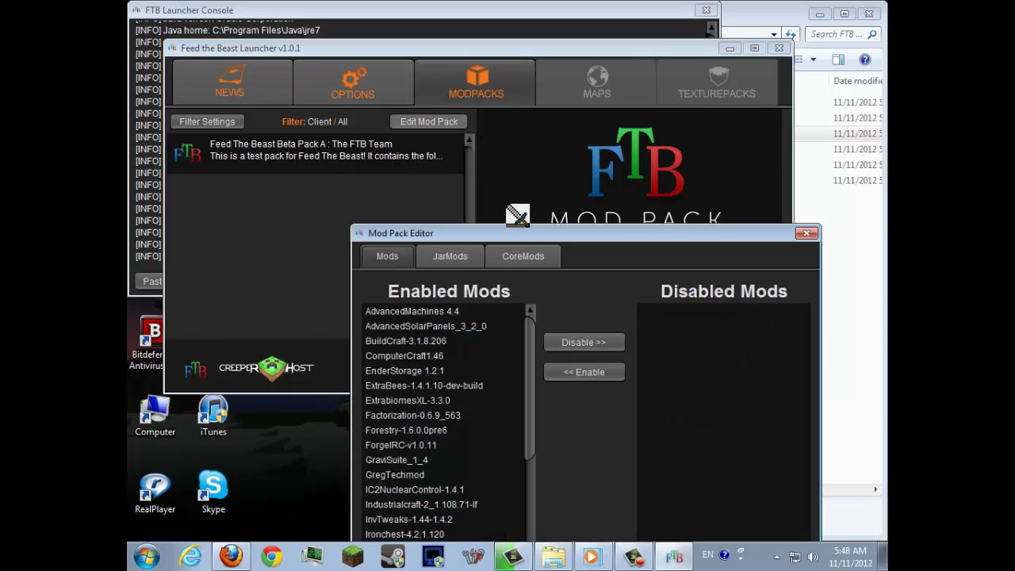
mouse_move(528, 235)
left_mouse_down()
mouse_move(513, 67)
mouse_move(494, 53)
left_mouse_up()
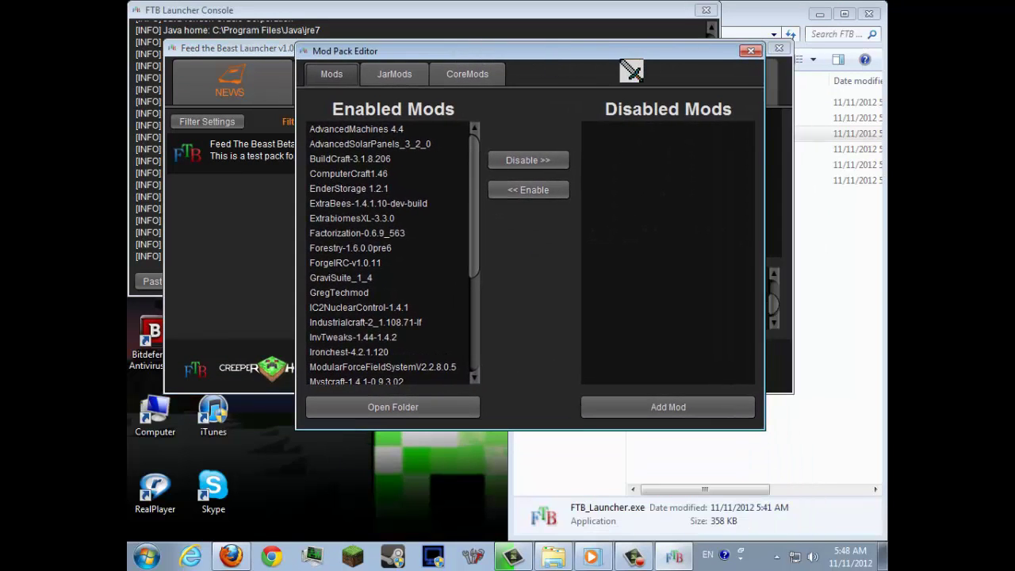
mouse_move(478, 164)
left_mouse_down()
mouse_move(475, 328)
mouse_move(474, 155)
left_mouse_up()
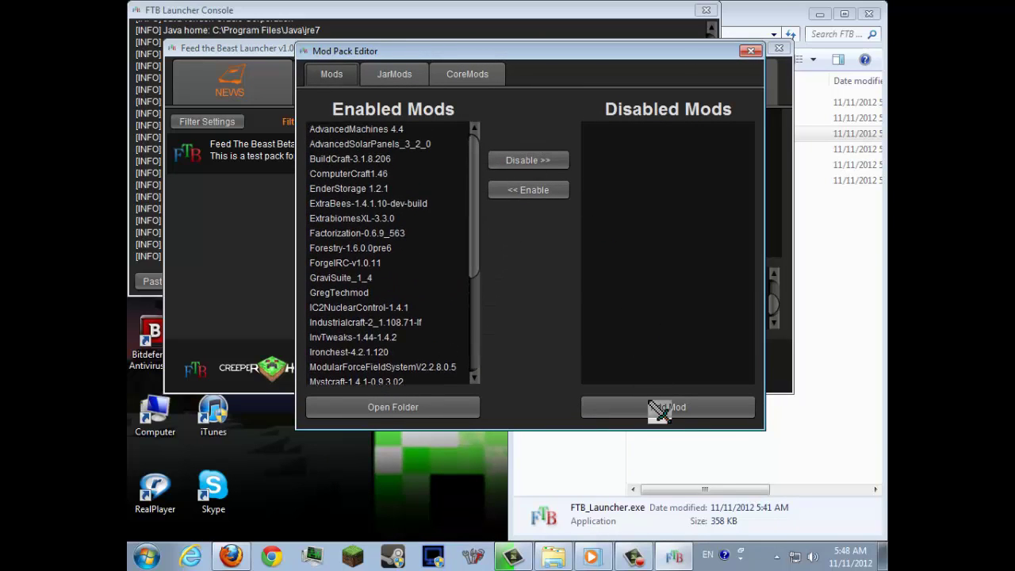
Browse the Mods, JarMods and CoreMods tabs, dismissing the Add Mod file chooser twice.
left_click(659, 412)
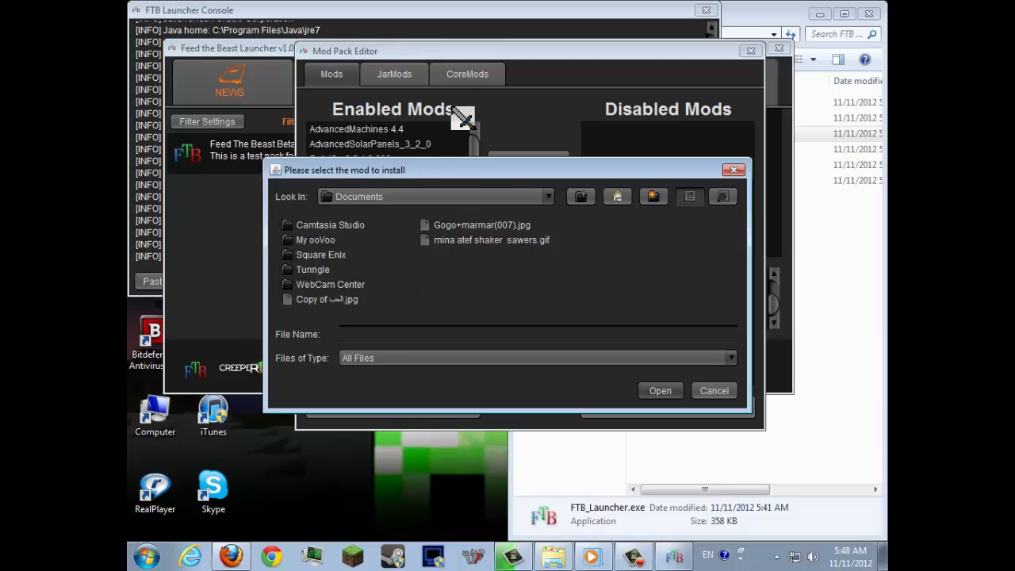
left_click(736, 172)
left_click(394, 74)
left_click(467, 74)
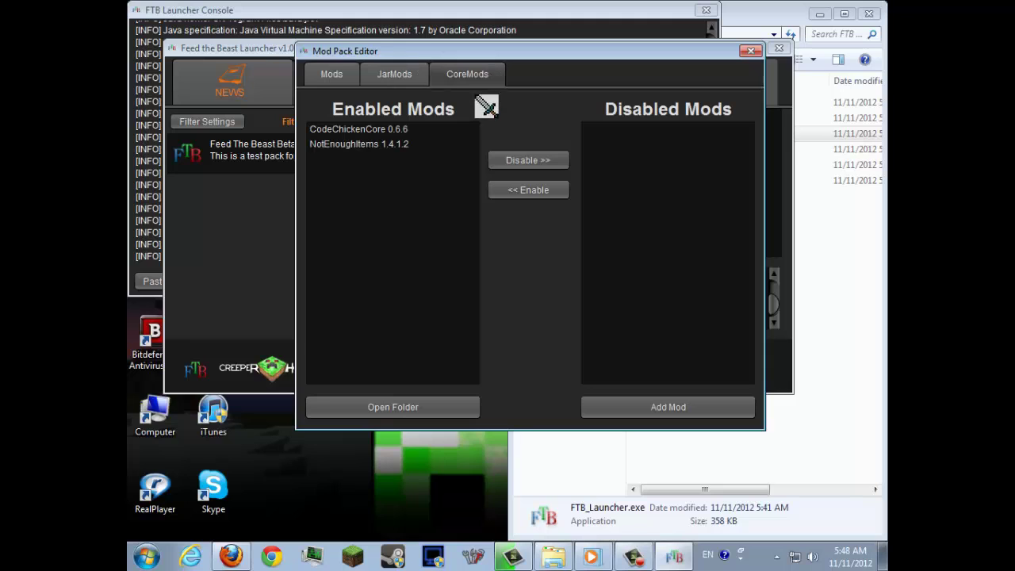
left_click(400, 75)
left_click(318, 79)
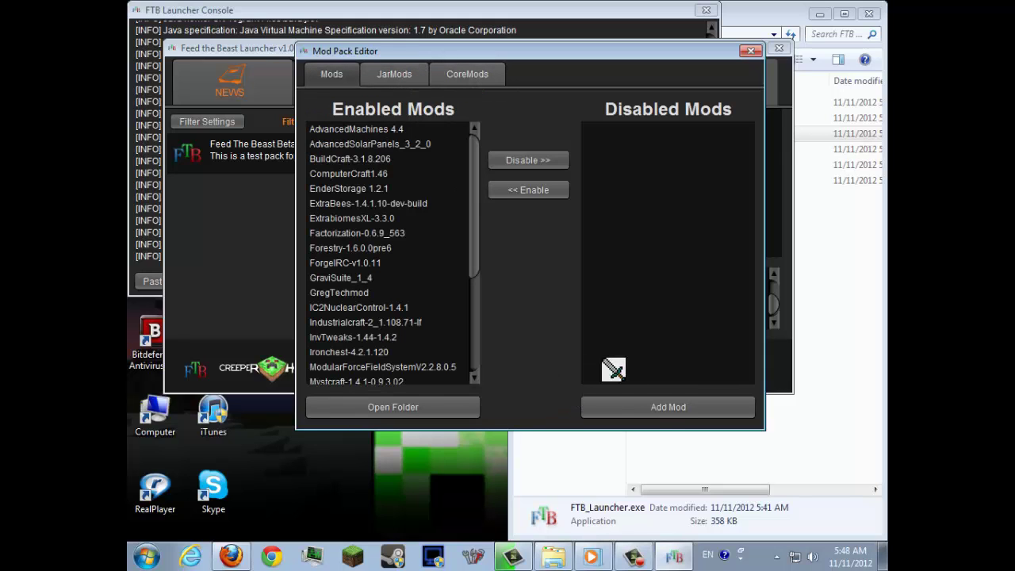
left_click(651, 407)
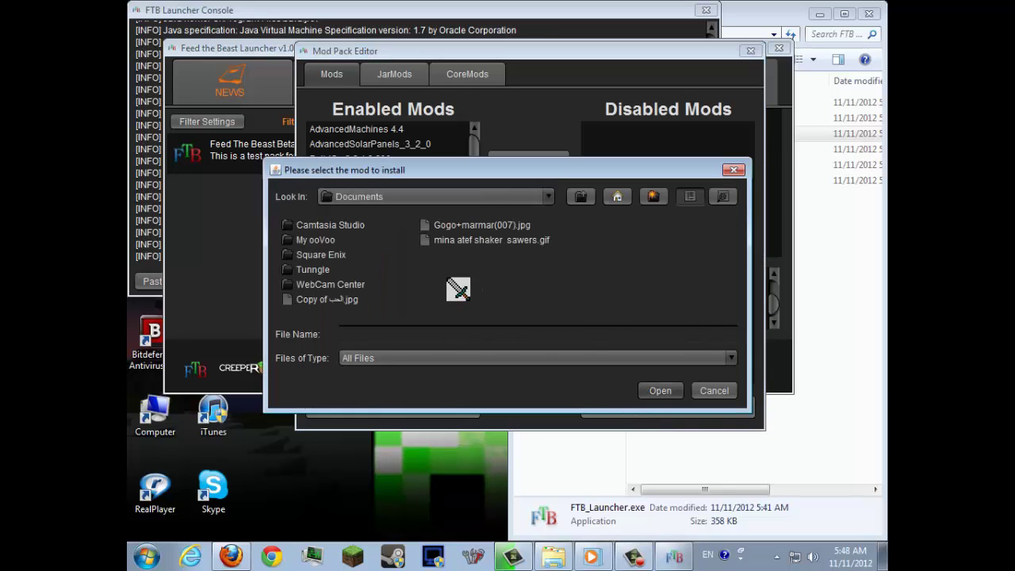
left_click(732, 172)
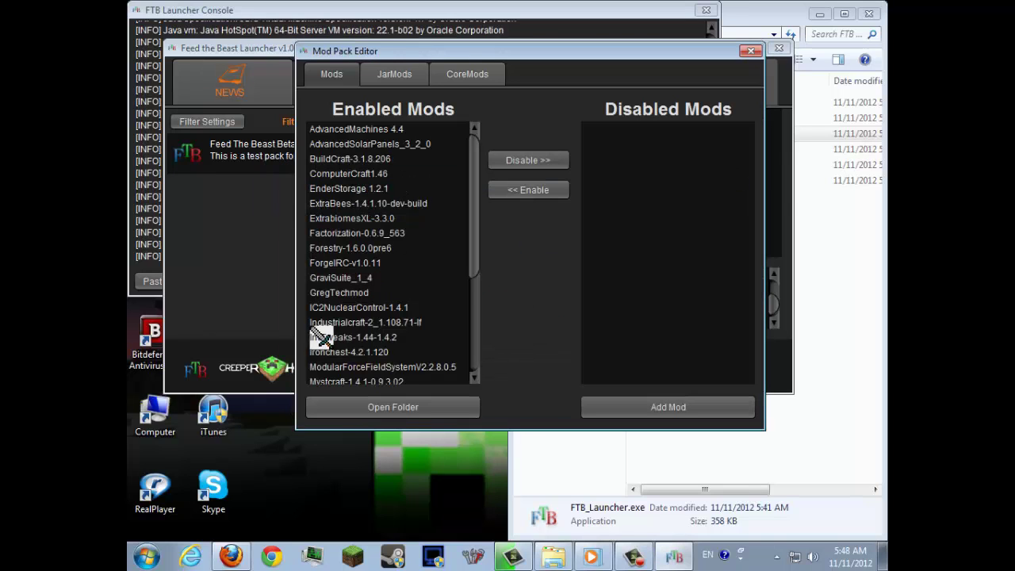
Disable AdvancedMachines 4.4, then re-enable it from the disabled mods list.
left_click(466, 218)
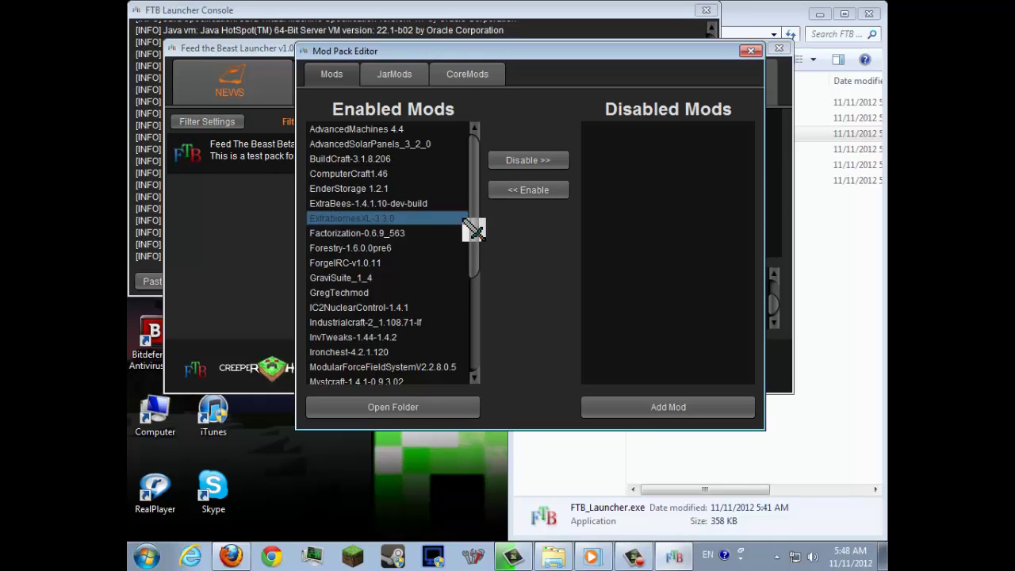
left_click(364, 174)
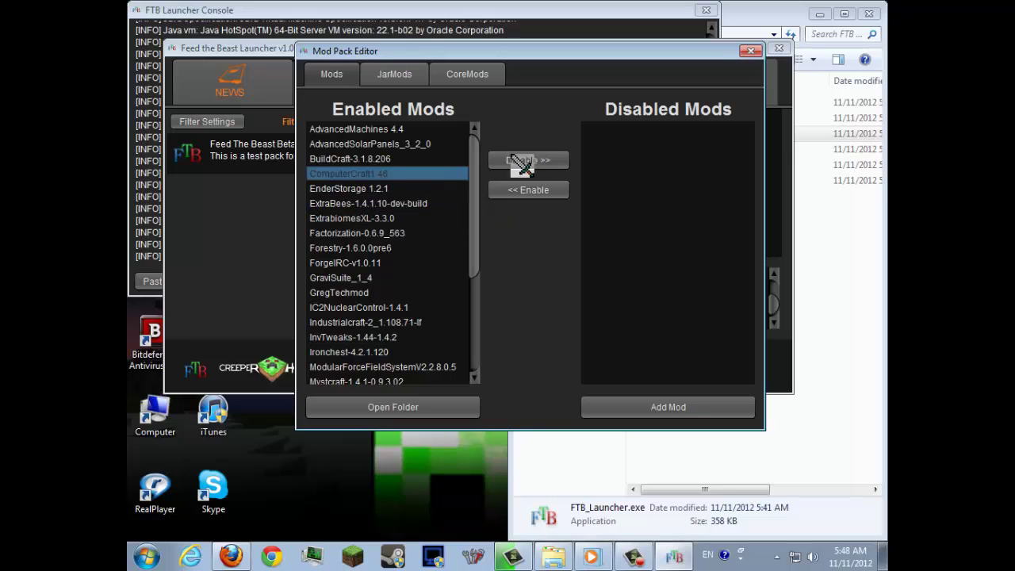
left_click(420, 130)
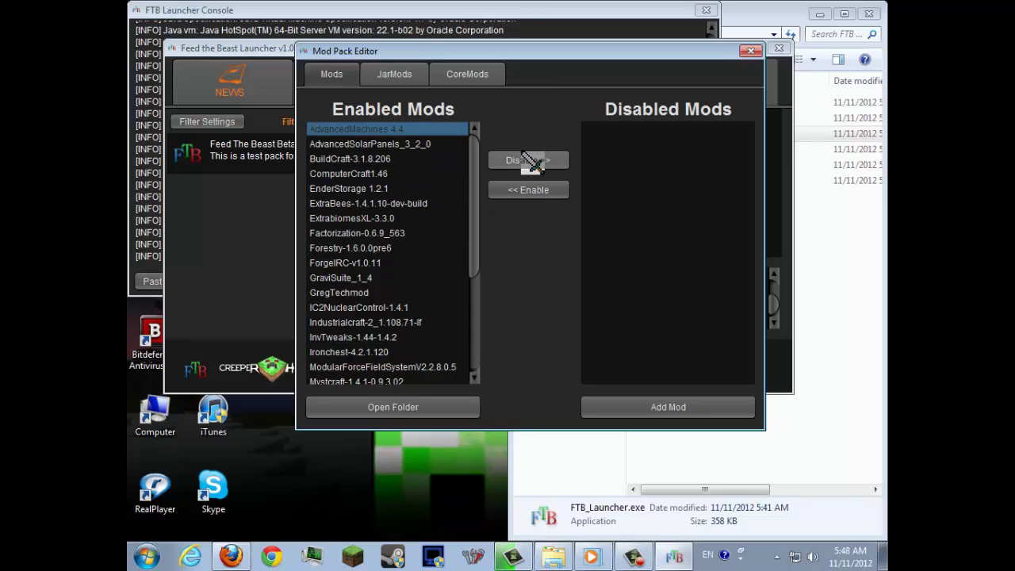
left_click(531, 162)
left_click(596, 130)
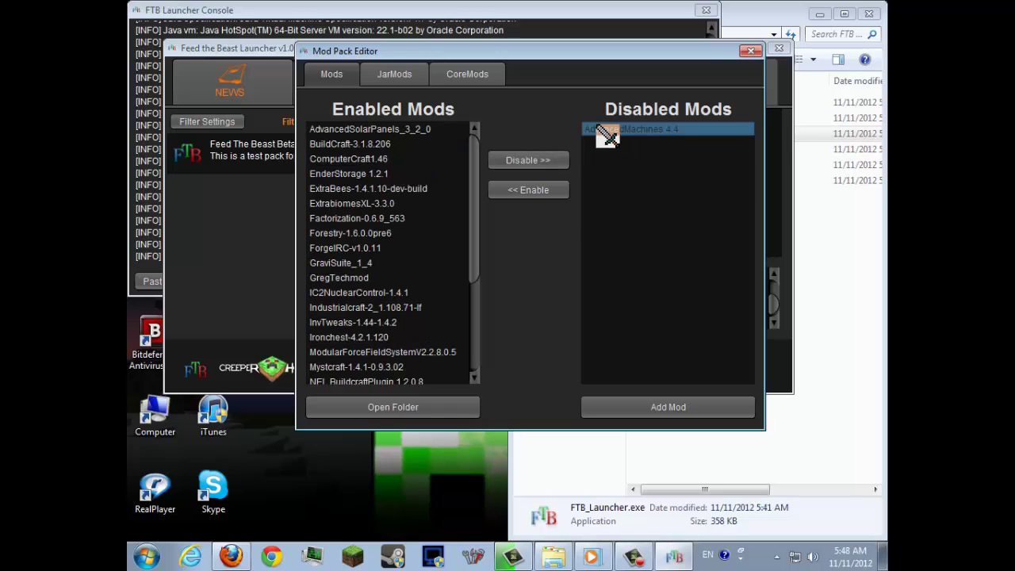
left_click(556, 192)
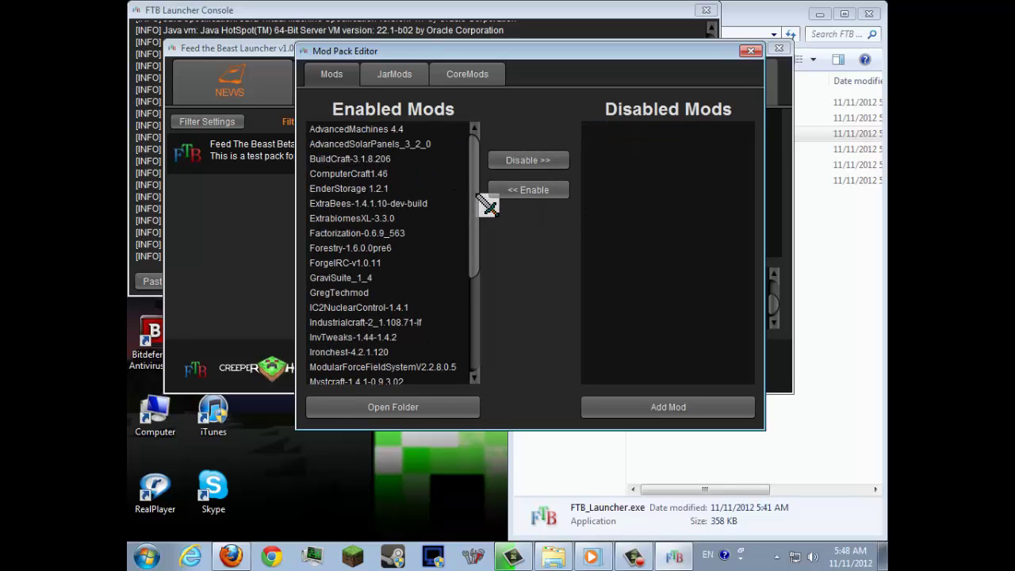
mouse_move(472, 198)
left_mouse_down()
mouse_move(472, 369)
mouse_move(500, 214)
left_mouse_up()
Browse the Add Mod chooser to Desktop's mods 1.4.2 folder, cancel, check JarMods and close the editor.
left_click(668, 404)
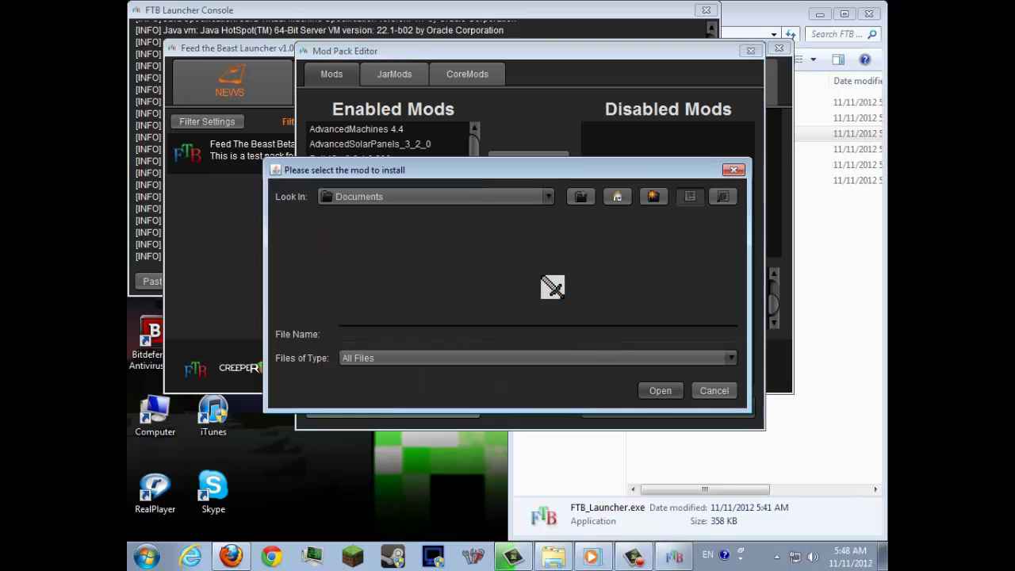
left_click(618, 198)
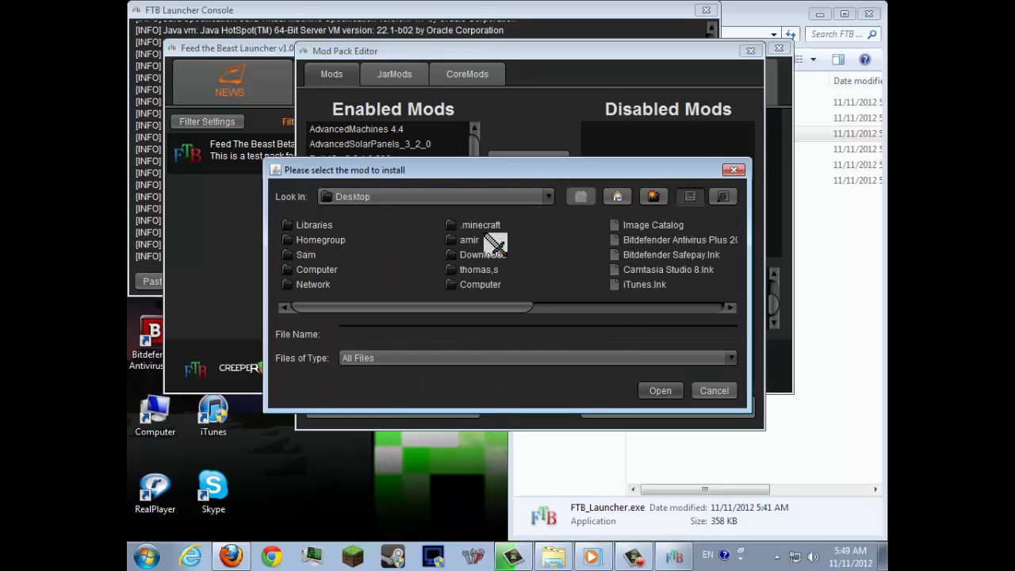
double_click(464, 239)
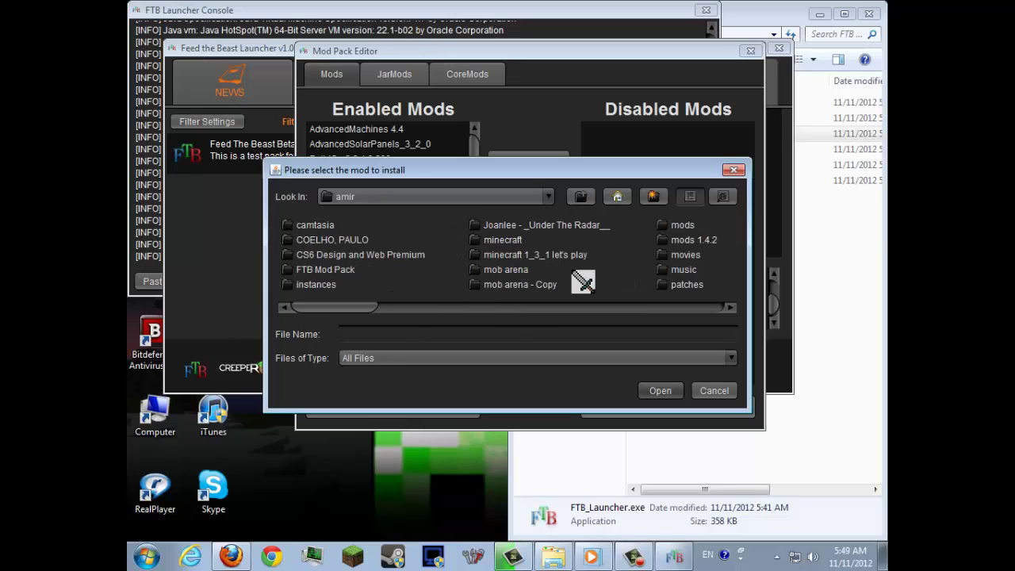
double_click(679, 226)
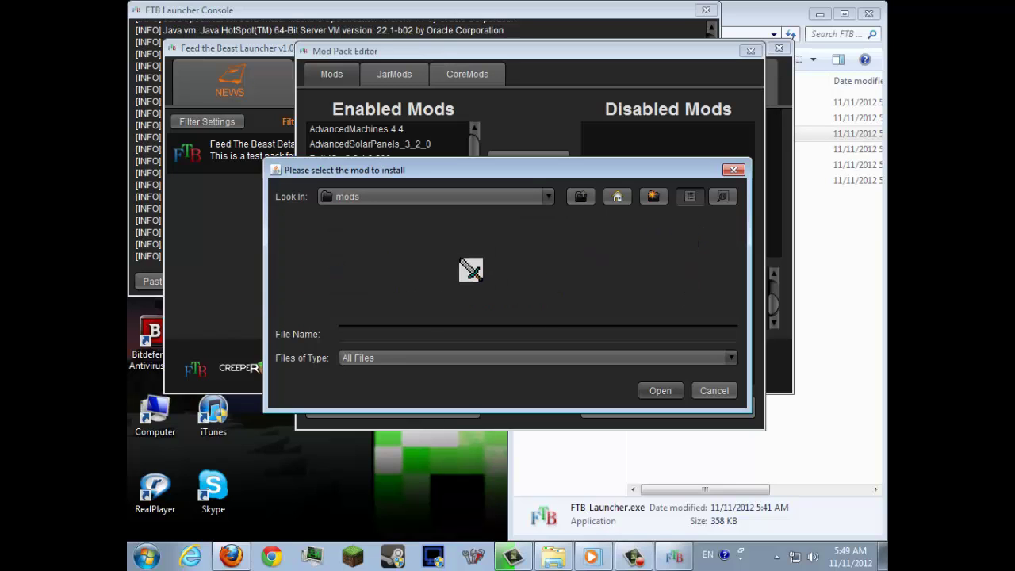
key("BackSpace")
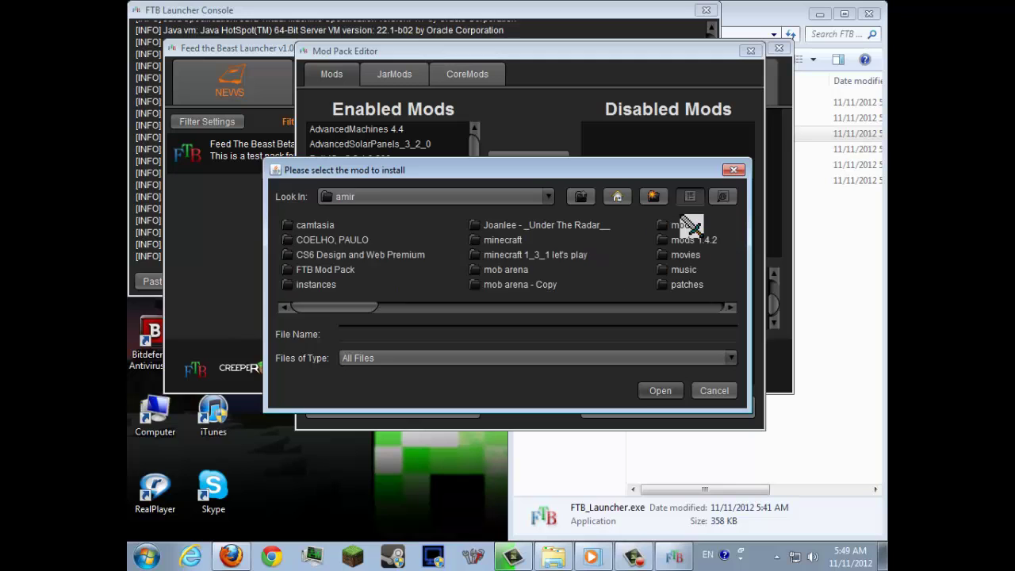
double_click(687, 239)
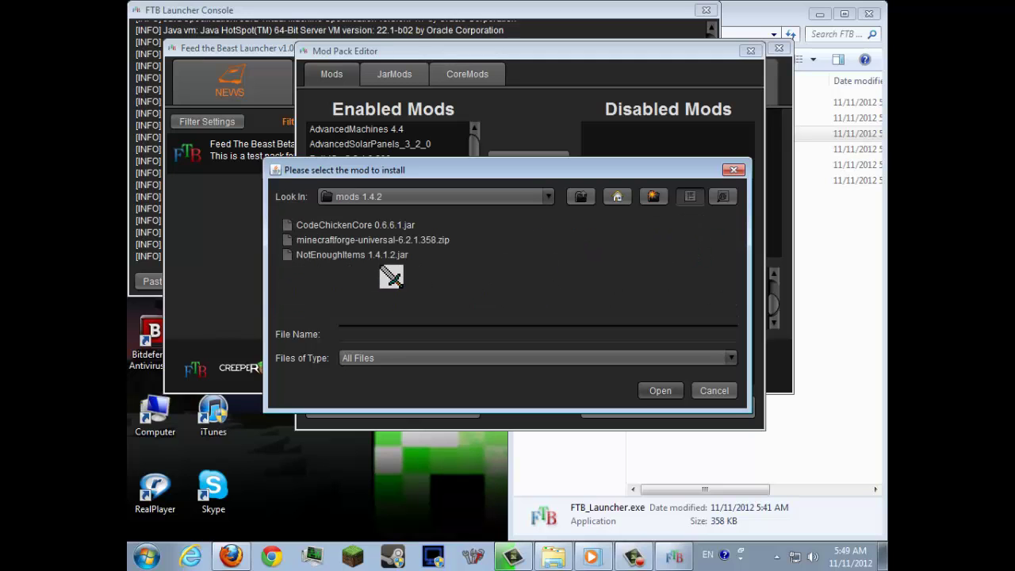
left_click(731, 392)
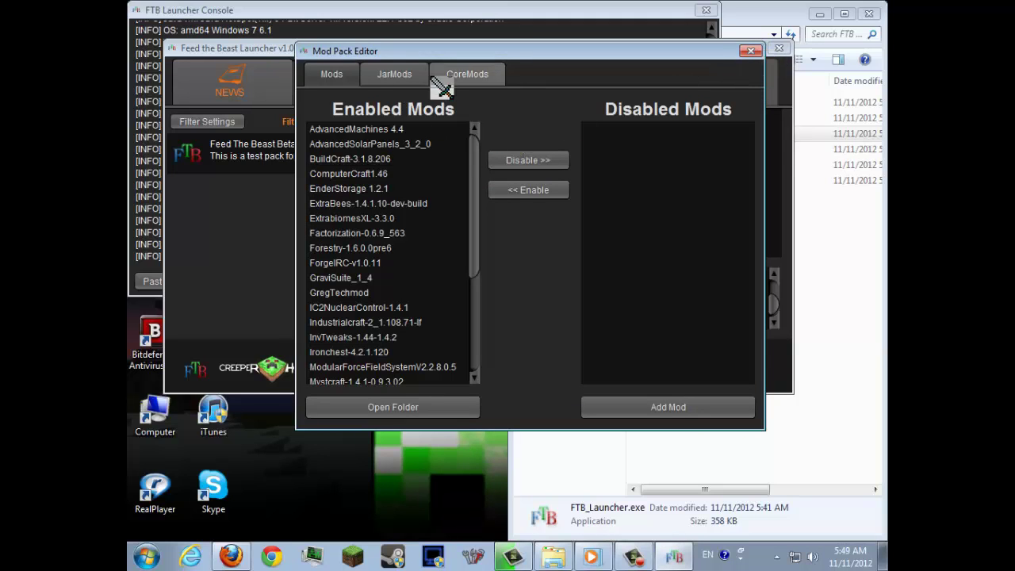
left_click(393, 78)
left_click(750, 52)
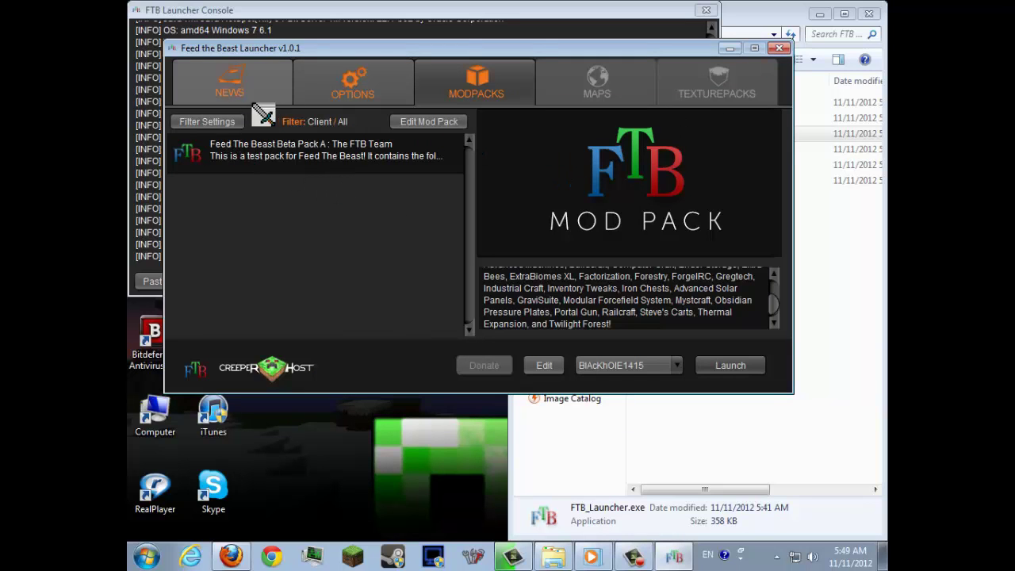
Check the install settings and the FTB Mod Pack folder in Explorer, then show the 'FTB Release!' news.
left_click(352, 79)
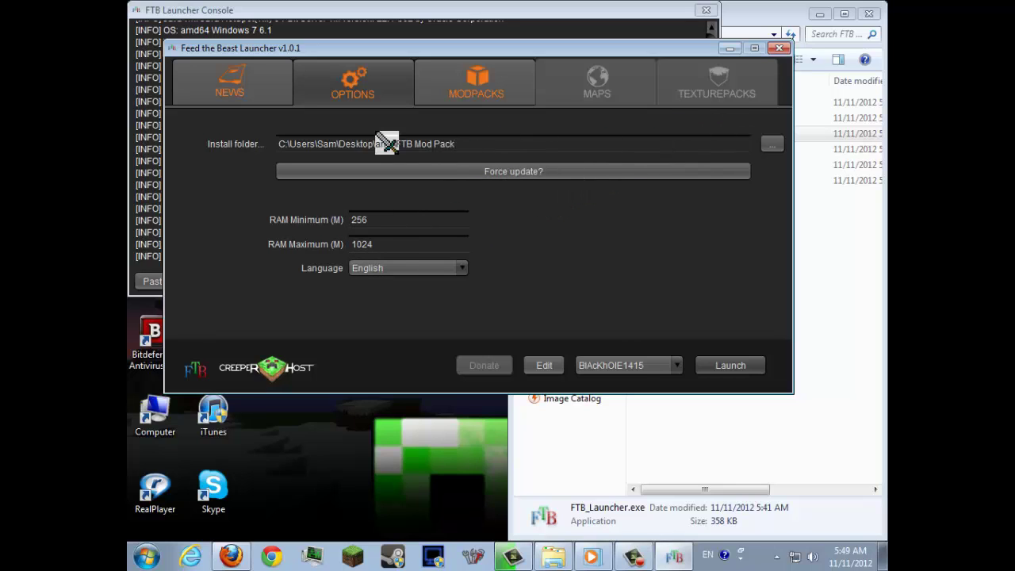
left_click(844, 288)
left_click_drag(825, 324, 737, 71)
left_click(707, 244)
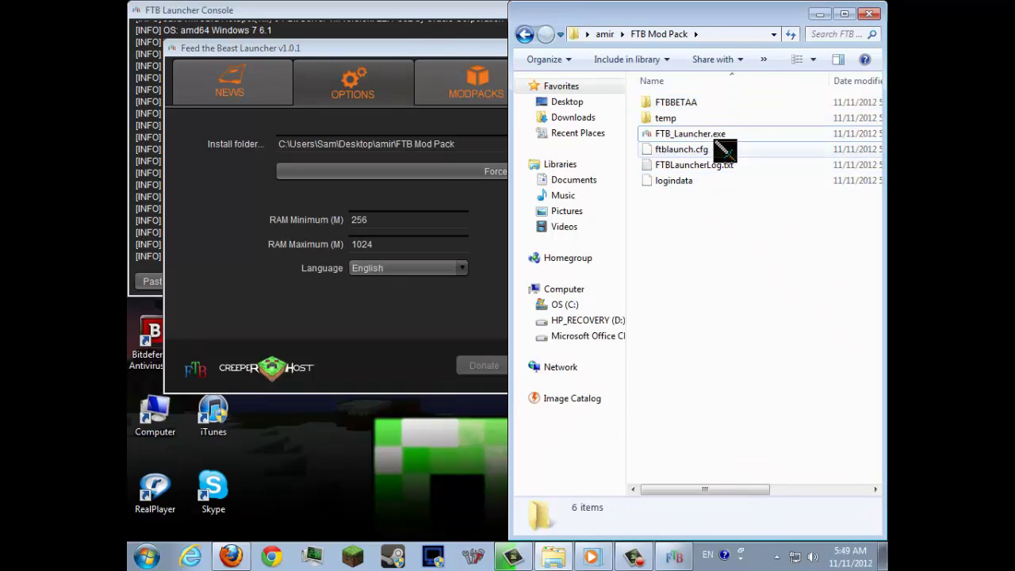
left_click(265, 202)
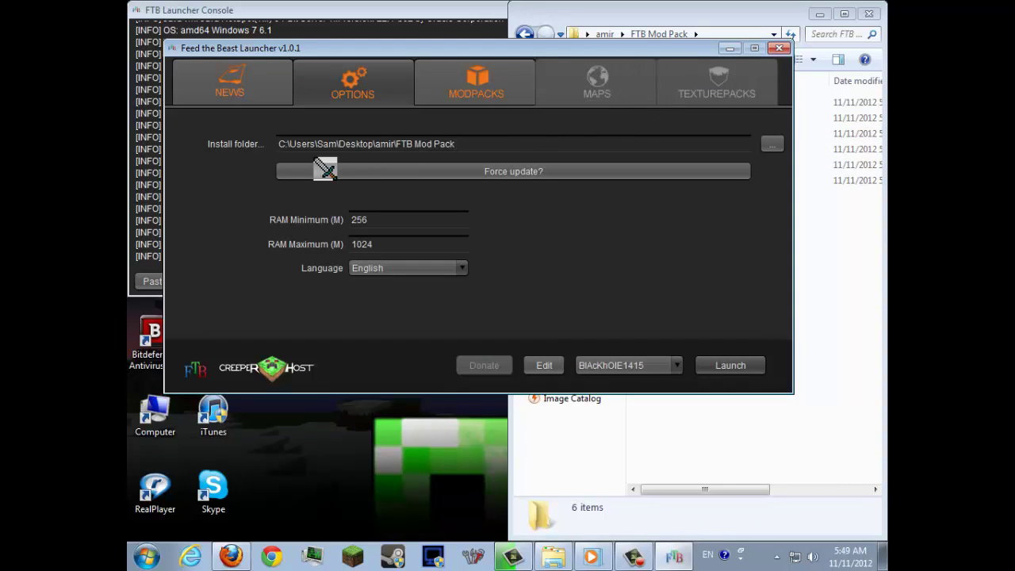
left_click(261, 100)
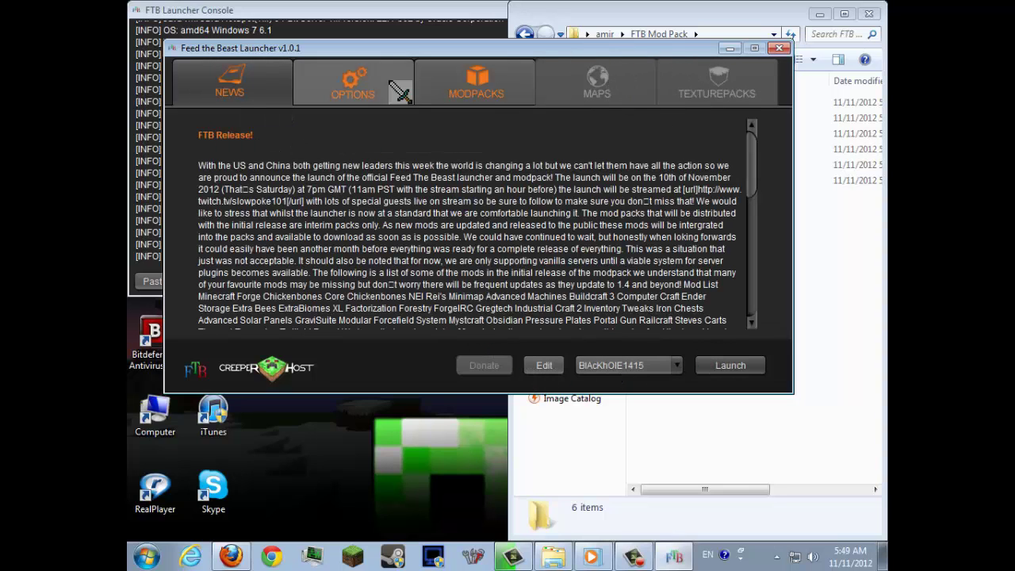
Filter mod packs to Server / All and grab the Beta Pack A server version.
left_click(491, 73)
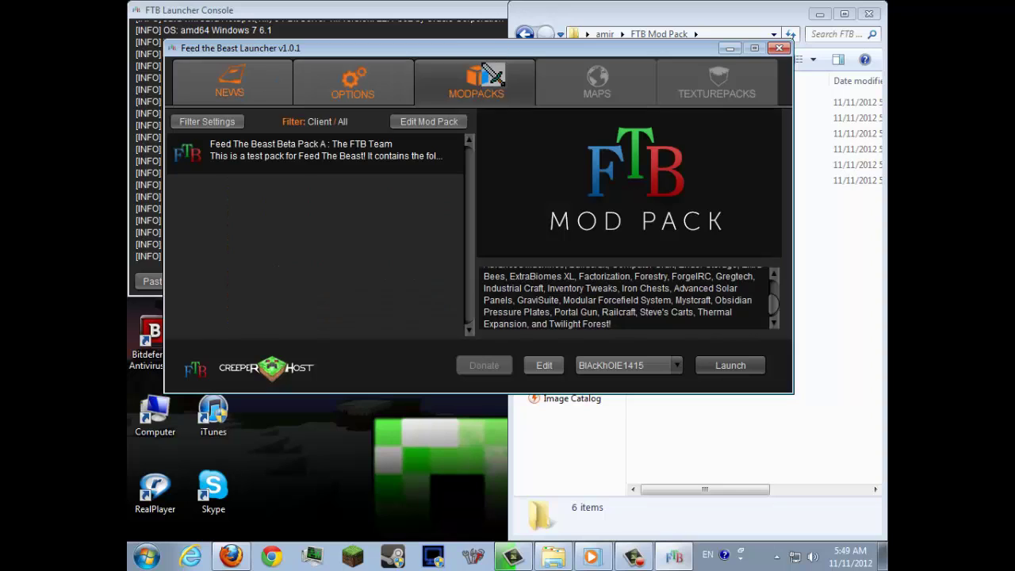
left_click(208, 122)
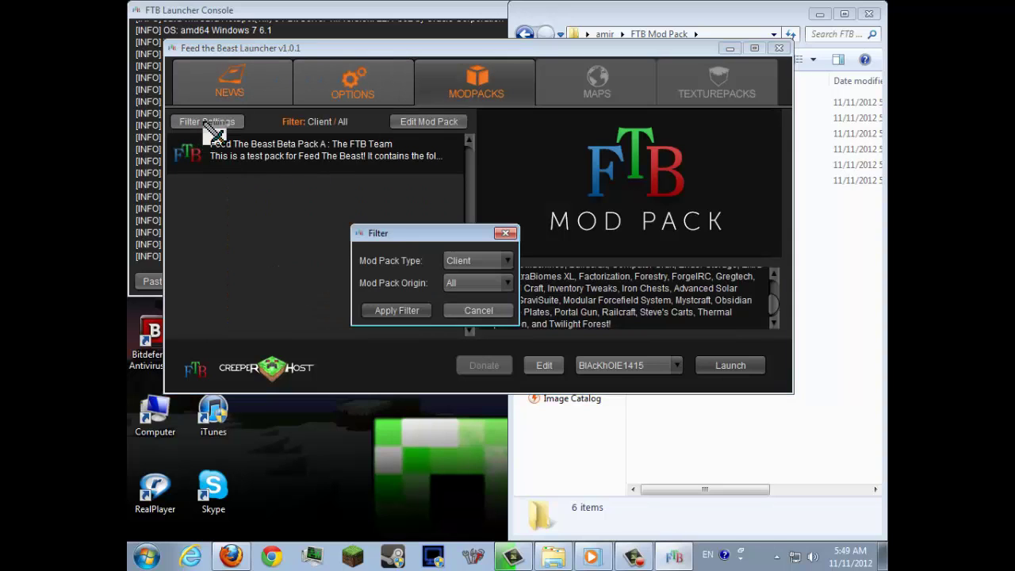
left_click(499, 261)
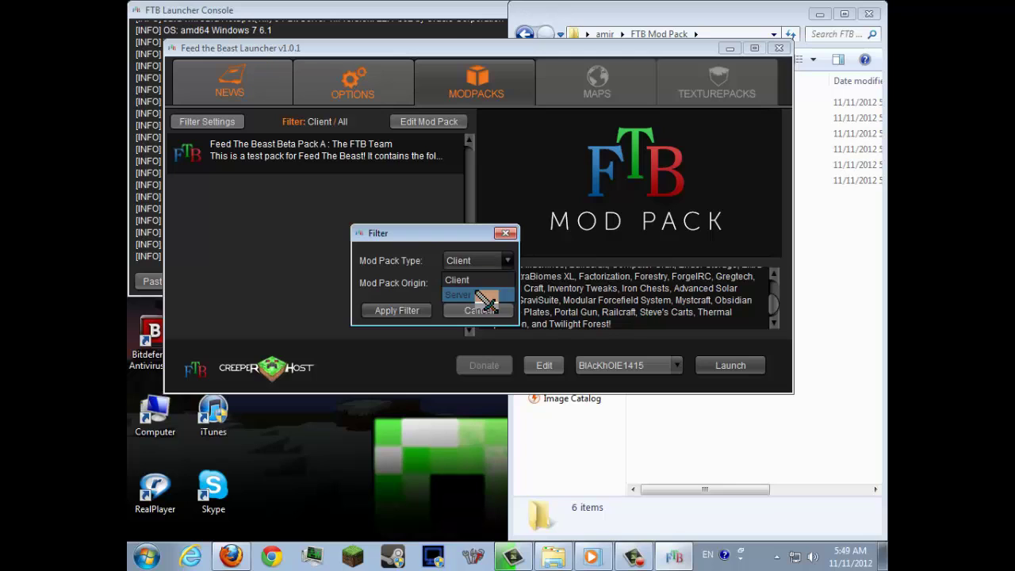
left_click(476, 279)
left_click(480, 283)
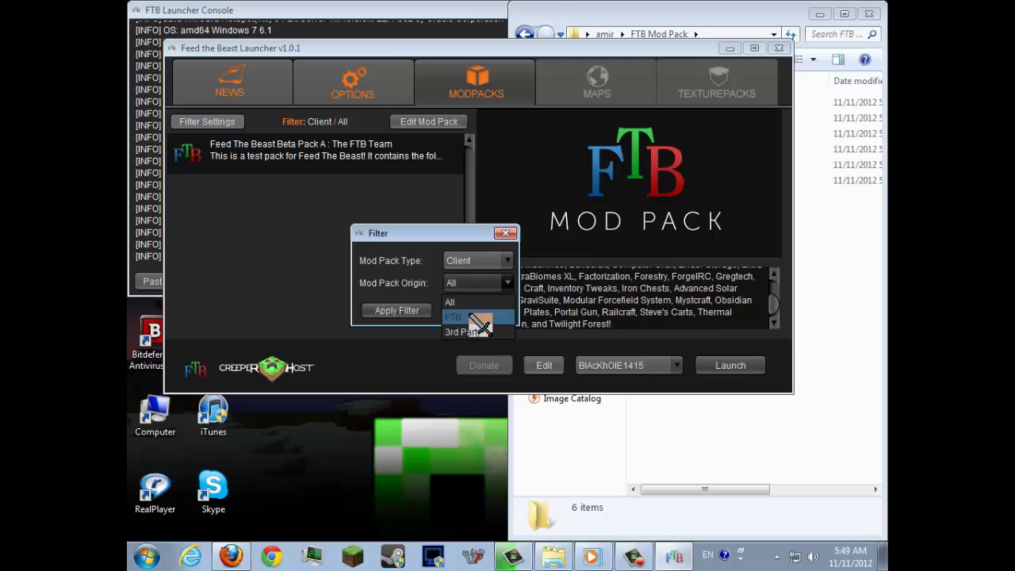
left_click(485, 284)
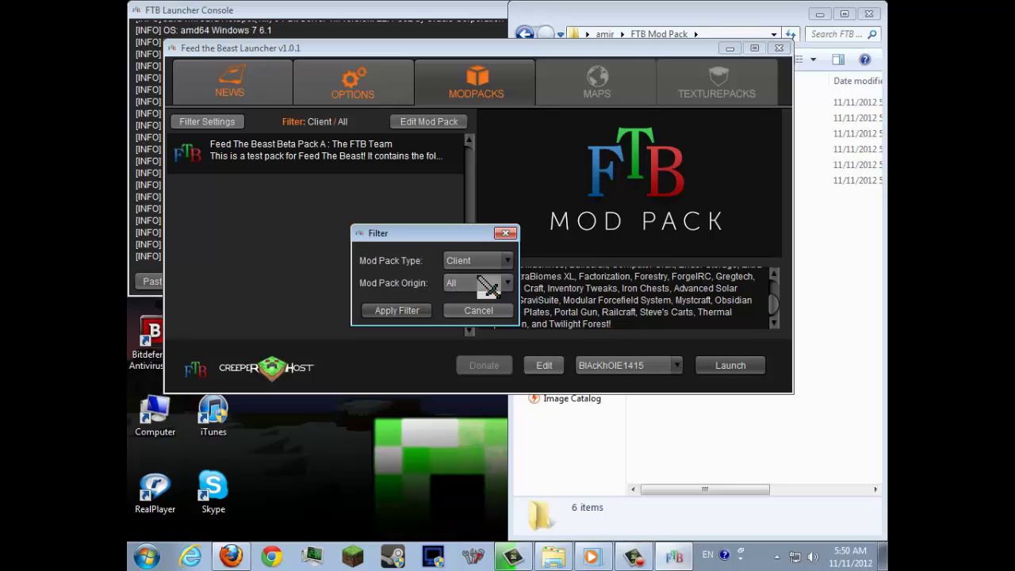
left_click(498, 261)
left_click(491, 294)
left_click(396, 311)
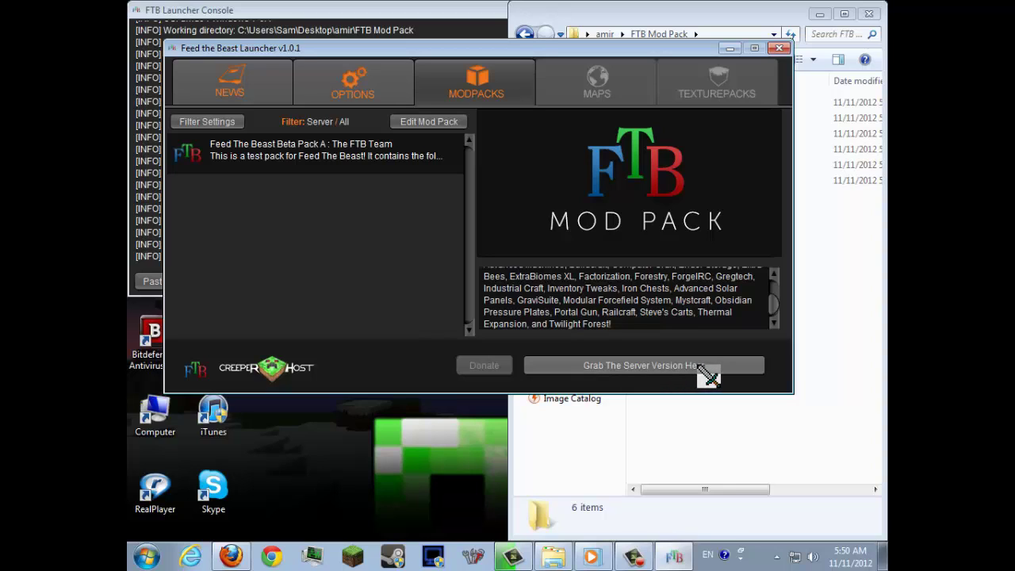
left_click(699, 366)
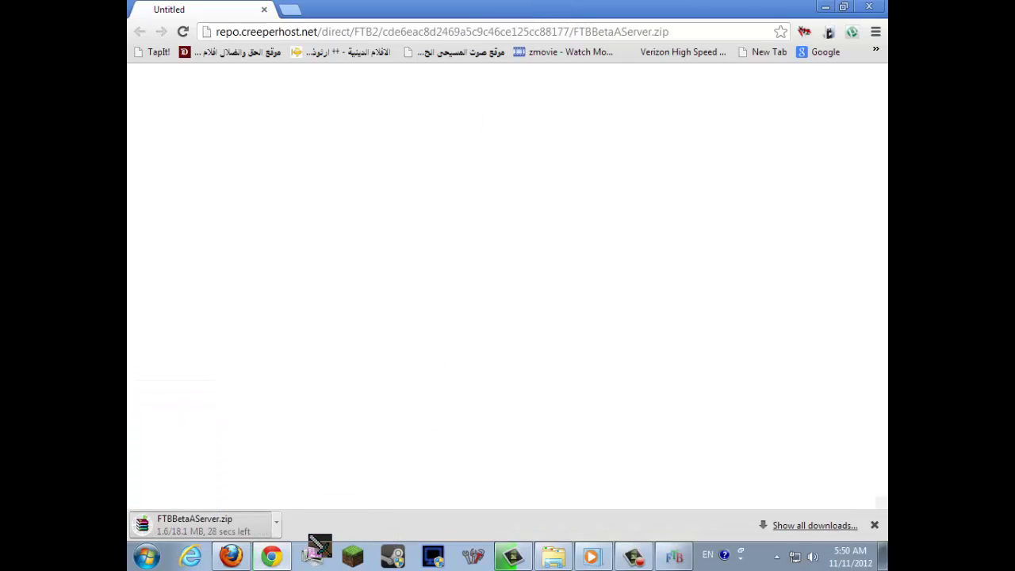
Set FTBBetaAServer.zip to open when downloaded and un-maximise Chrome to reveal the launcher.
left_click(198, 517)
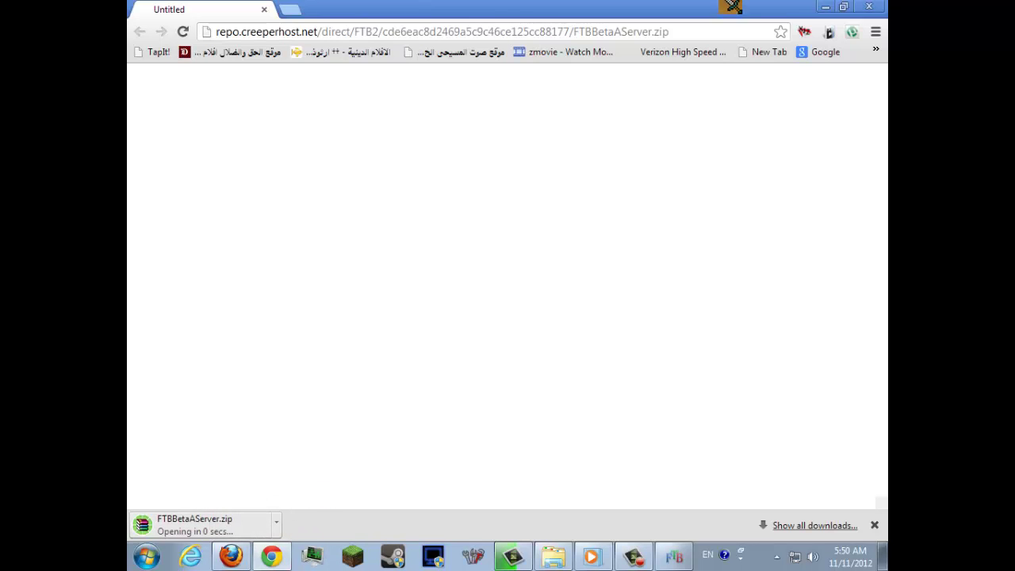
mouse_move(736, 5)
left_mouse_down()
mouse_move(816, 70)
mouse_move(630, 207)
left_mouse_up()
Hide Chrome, reset the mod pack filter to Client / All, and minimise the launcher.
left_click(594, 206)
left_click(210, 123)
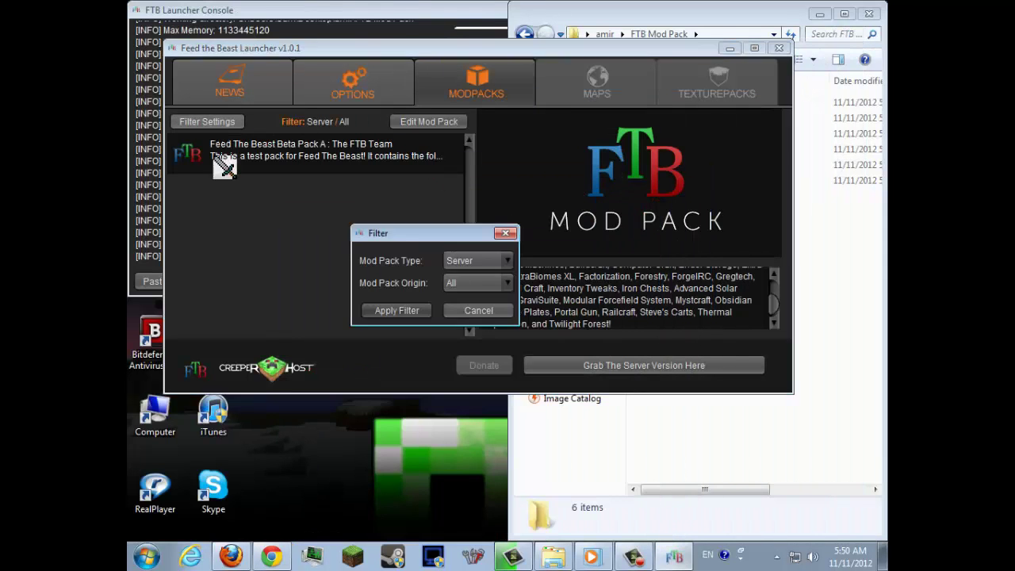
left_click(497, 264)
left_click(468, 280)
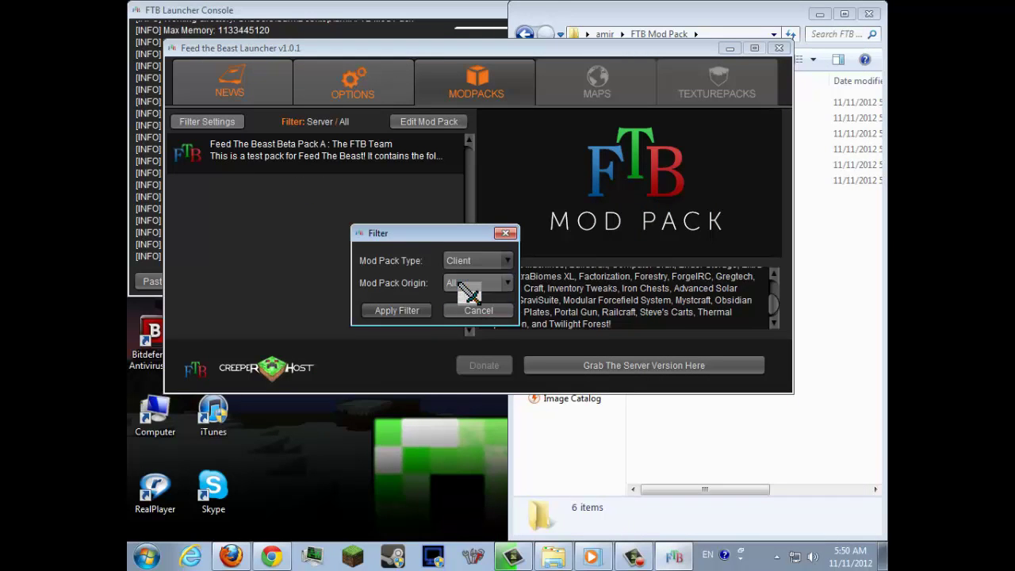
left_click(407, 313)
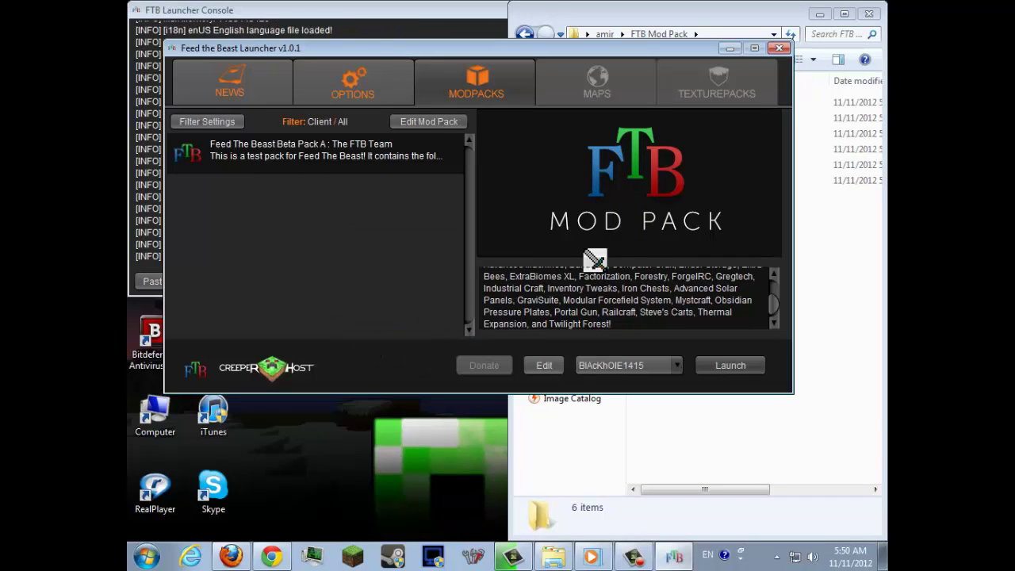
left_click(729, 48)
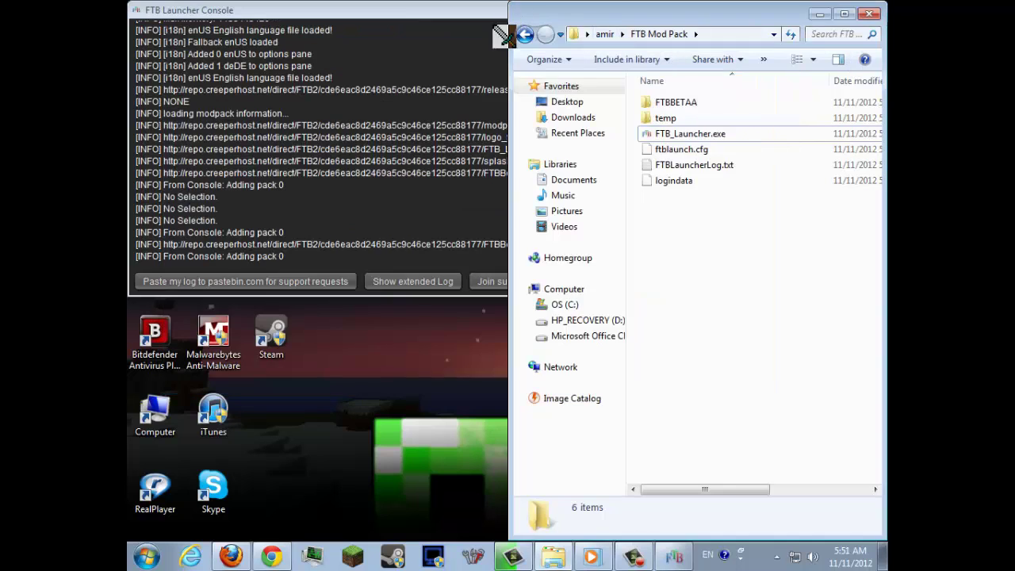
Copy FTBBetaAServer.zip from Chrome's download bar into the FTB Mod Pack folder.
left_click(503, 11)
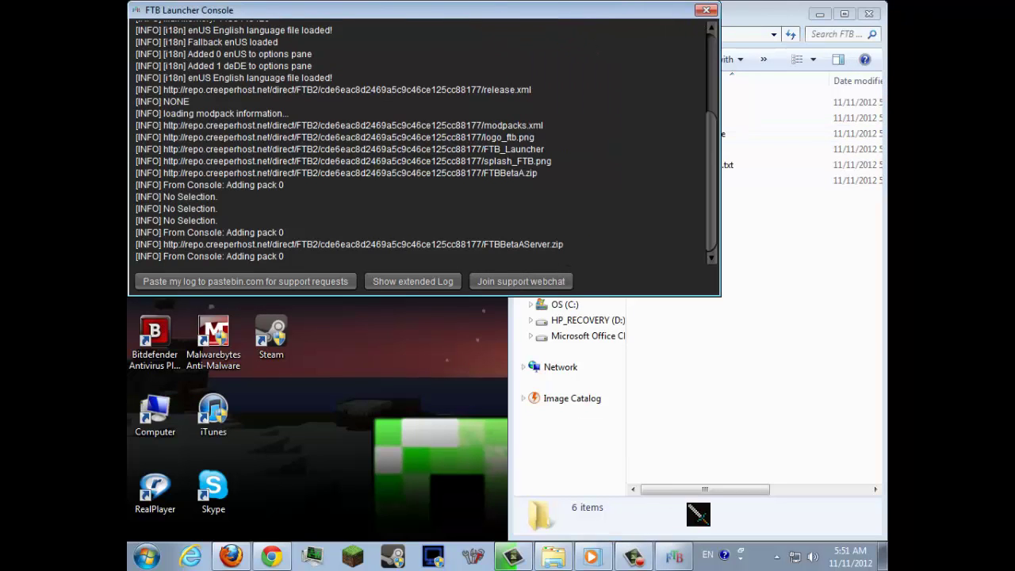
left_click(688, 482)
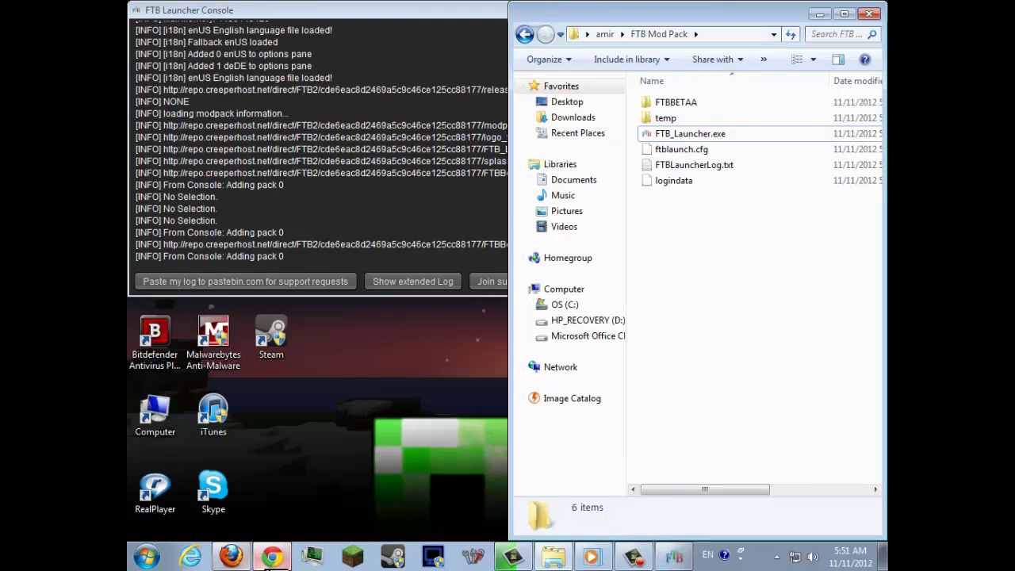
left_click(277, 555)
left_click_drag(482, 226, 128, 126)
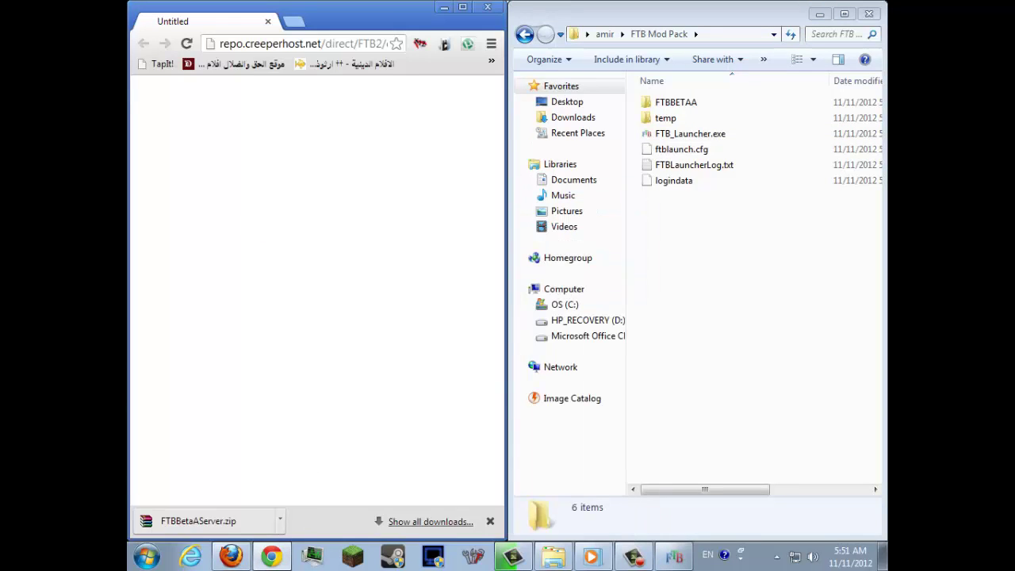
mouse_move(228, 538)
left_mouse_down()
mouse_move(797, 317)
mouse_move(694, 276)
left_mouse_up()
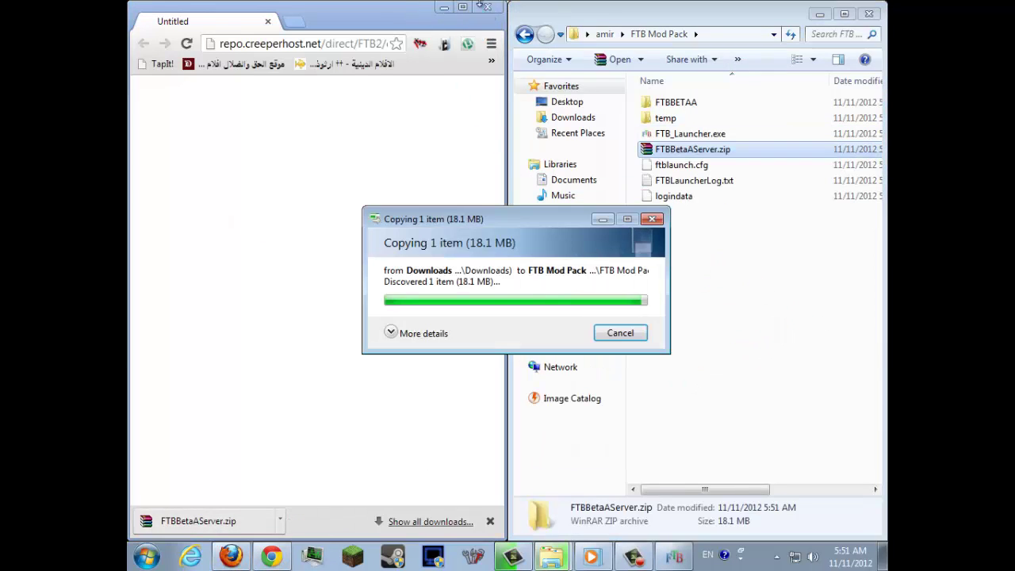
left_click(485, 7)
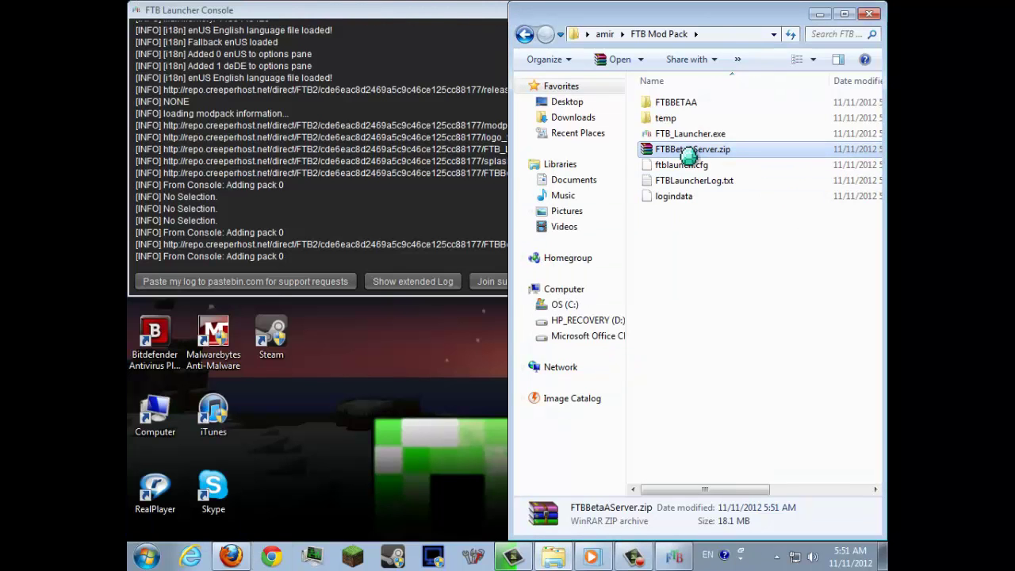
Extract FTBBetaAServer.zip into the folder and select Server Start.bat.
right_click(676, 147)
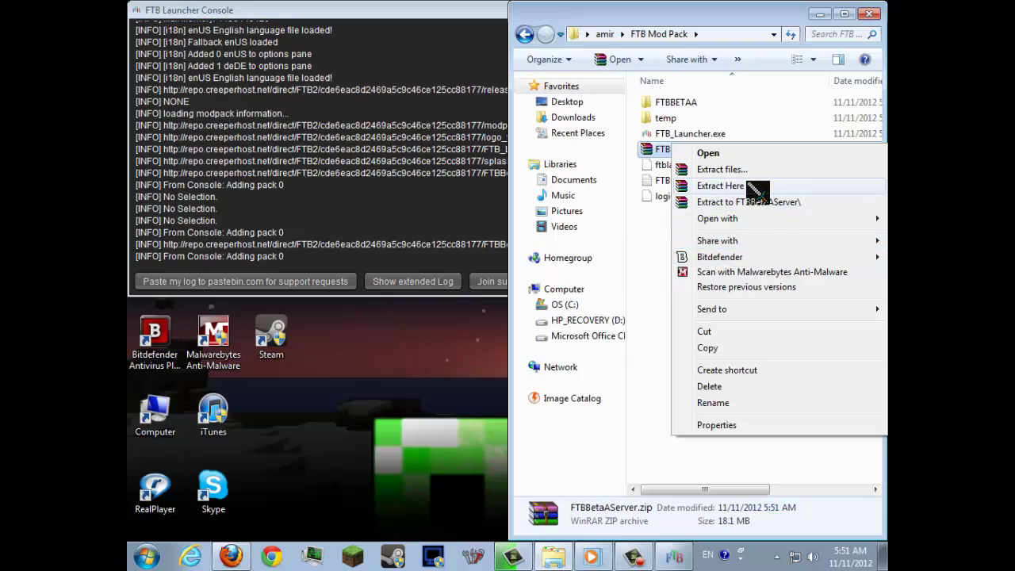
left_click(745, 187)
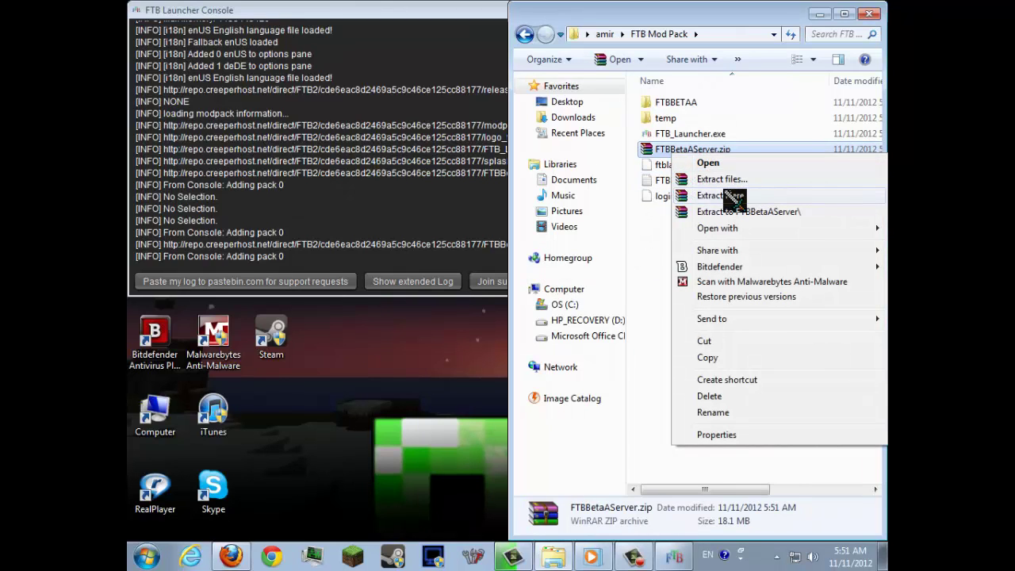
left_click(729, 196)
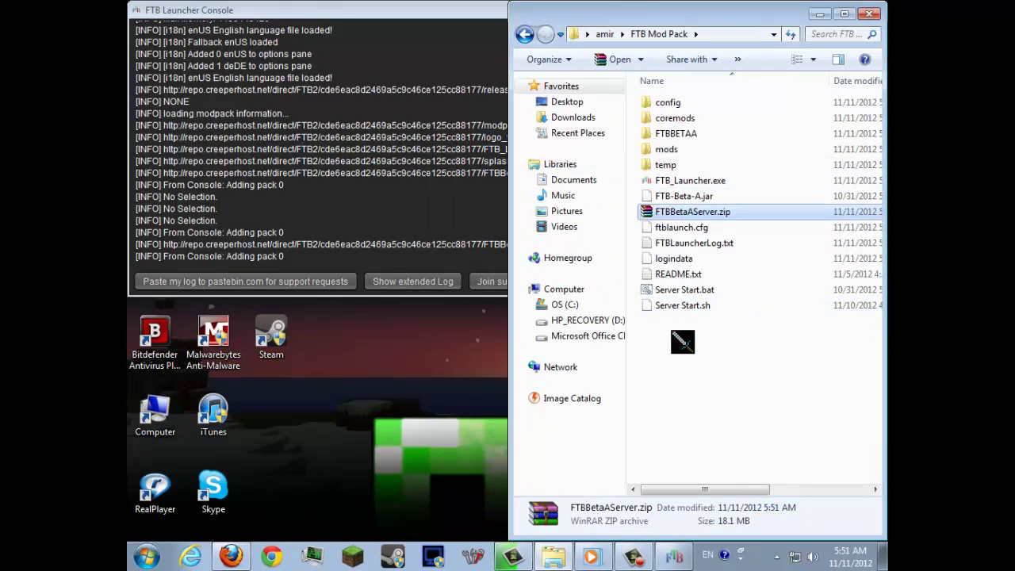
left_click(667, 397)
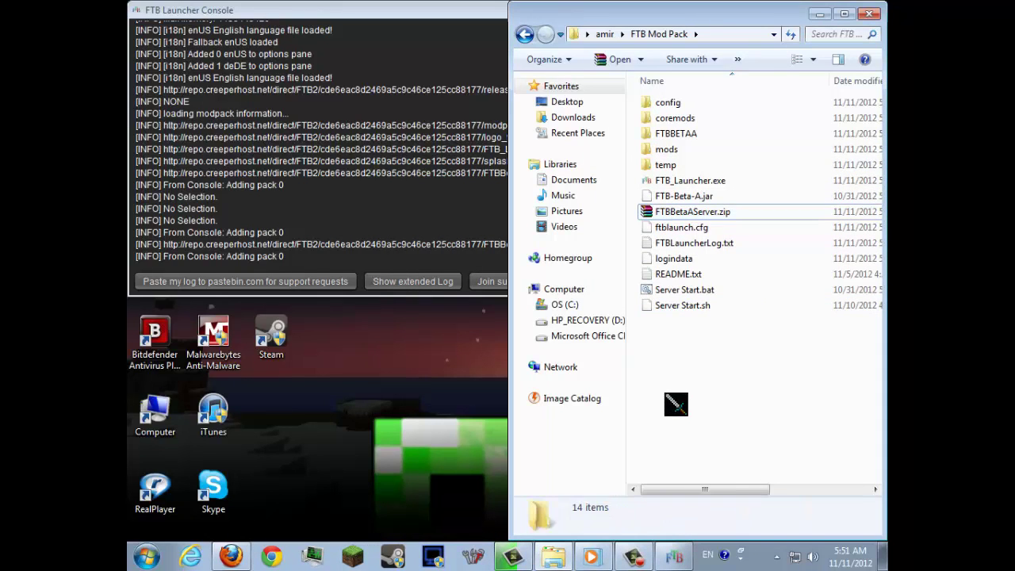
left_click(679, 294)
Run Server Start.bat and arrange the cmd and server windows while the log reaches Done.
double_click(679, 294)
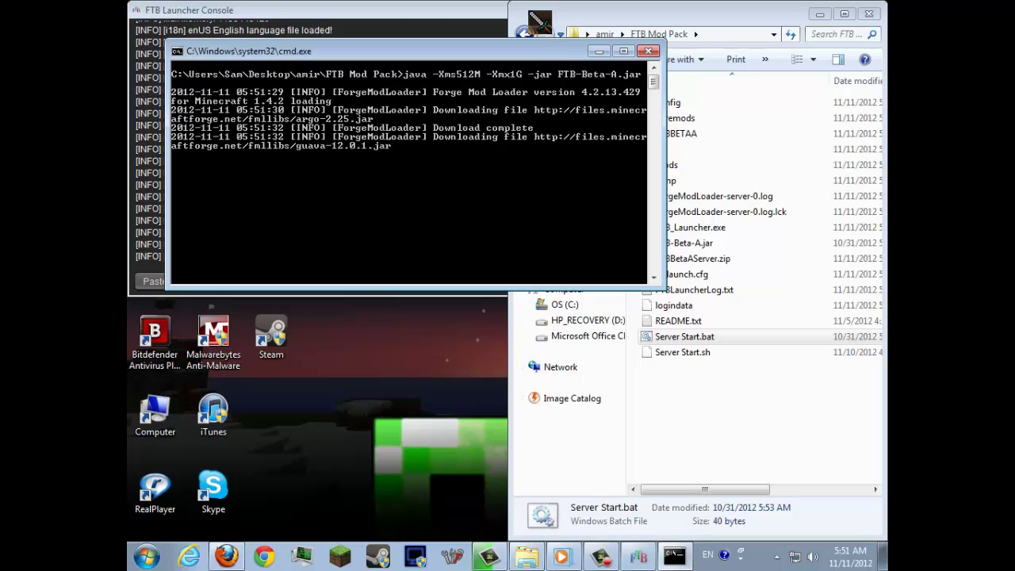
left_click_drag(475, 51, 431, 71)
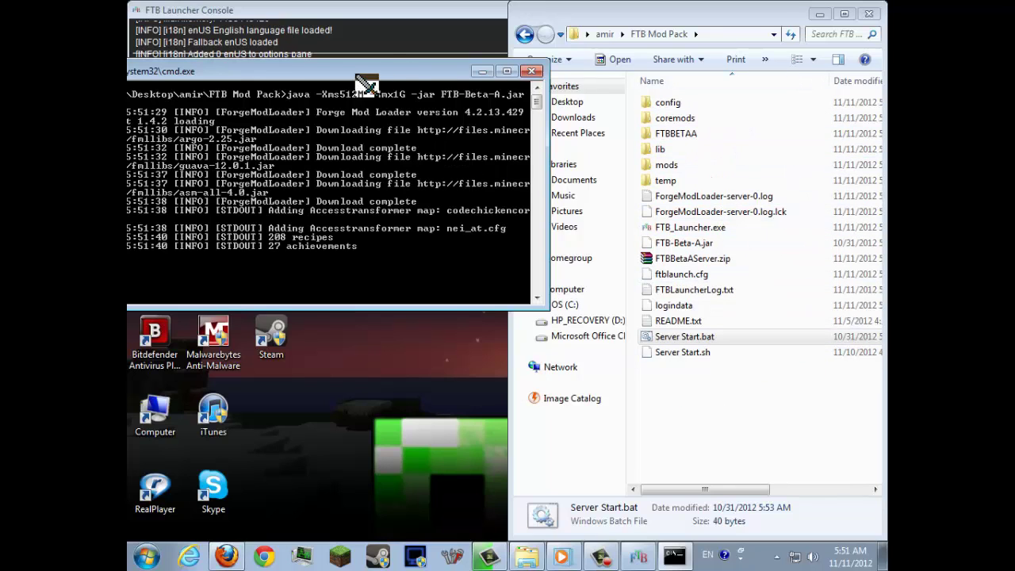
left_click_drag(396, 76, 512, 61)
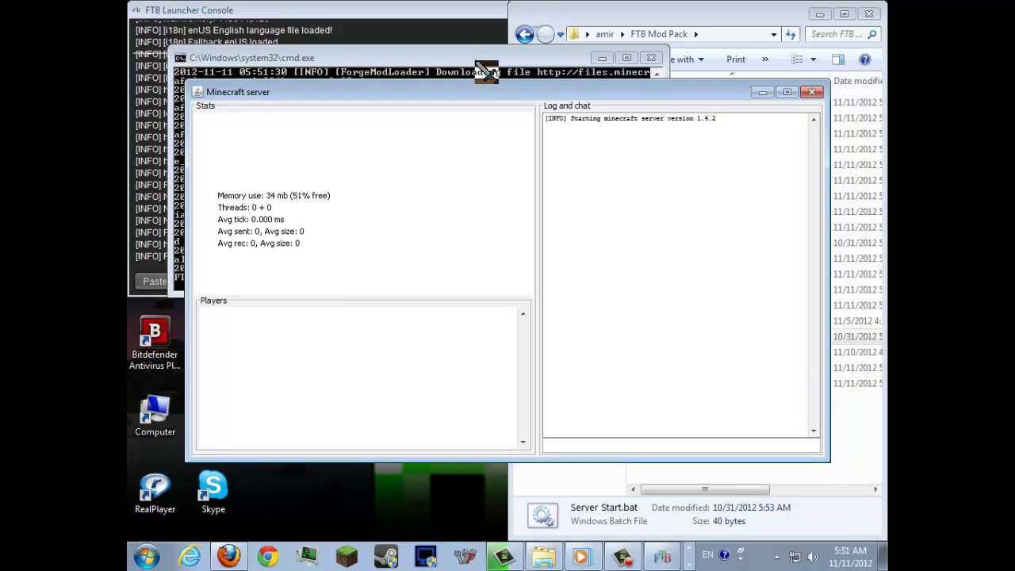
mouse_move(534, 90)
left_mouse_down()
mouse_move(524, 56)
mouse_move(510, 51)
left_mouse_up()
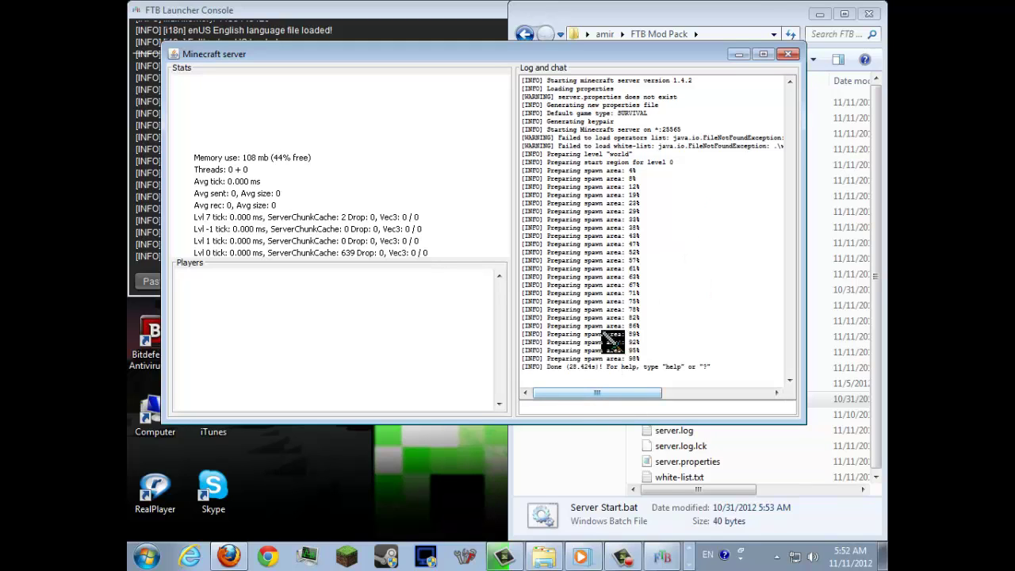
Shut down the Minecraft server with the /stop command.
left_click(621, 405)
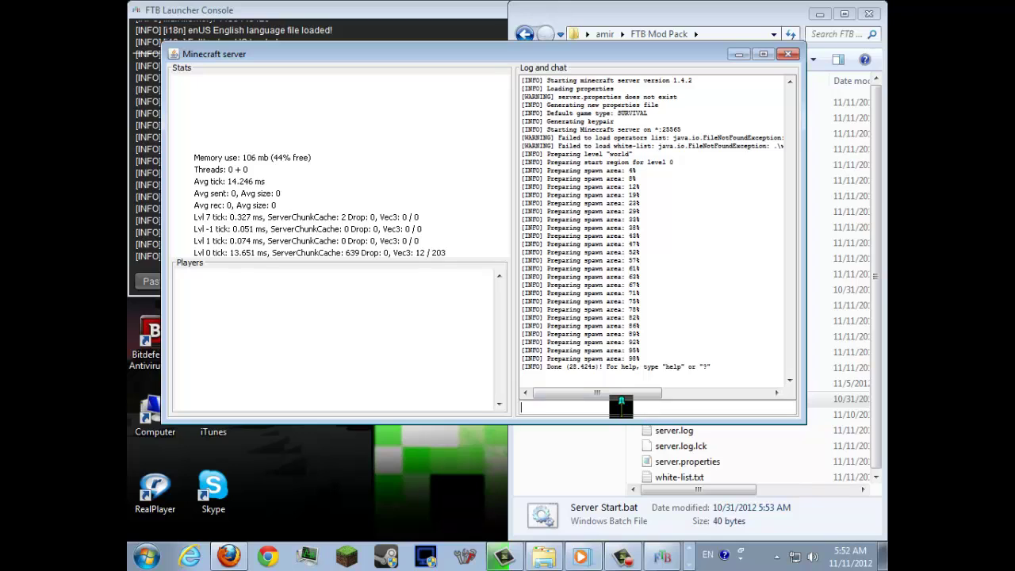
type("done")
key("Return")
type("/s")
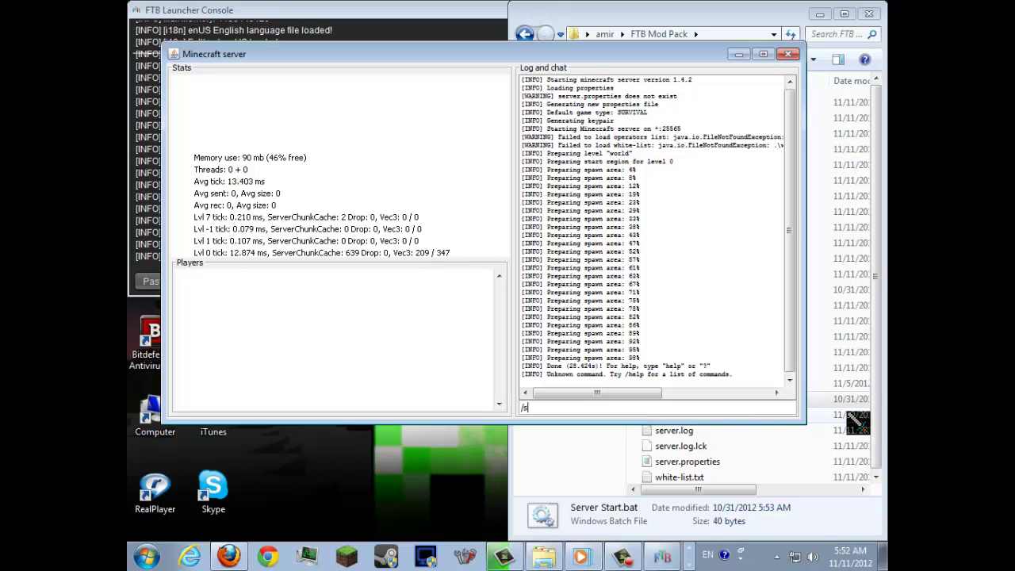
type("top")
key("Return")
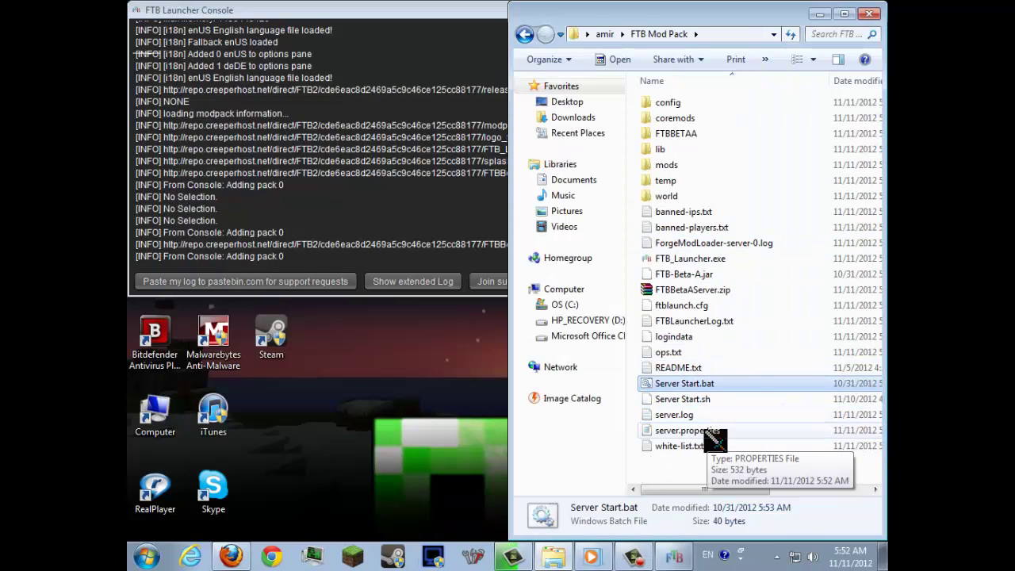
Open server.properties in Notepad and enlarge the window to full height.
double_click(722, 432)
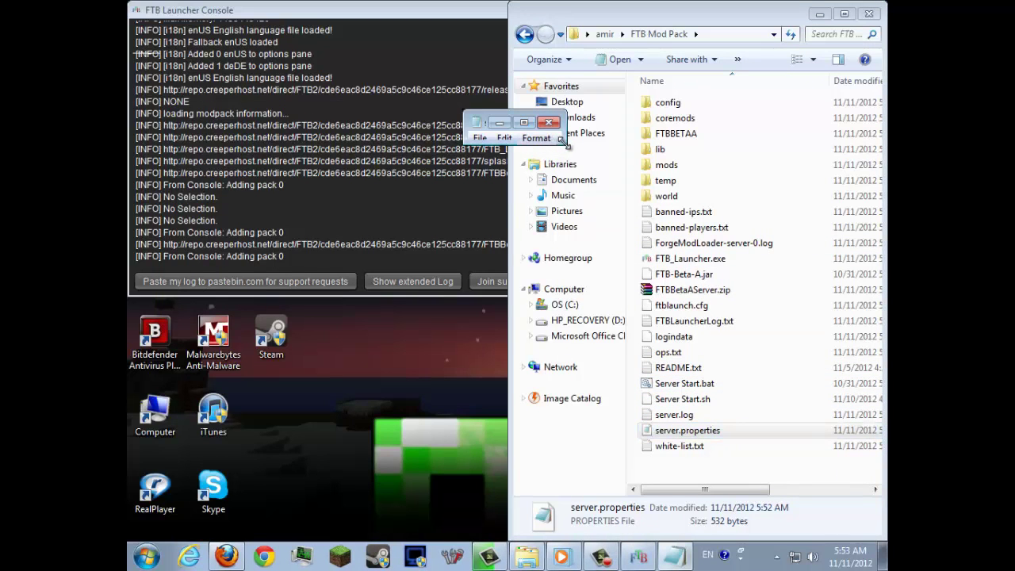
mouse_move(565, 144)
left_mouse_down()
mouse_move(748, 453)
mouse_move(851, 538)
mouse_move(838, 527)
left_mouse_up()
left_click_drag(725, 123, 763, 126)
double_click(763, 113)
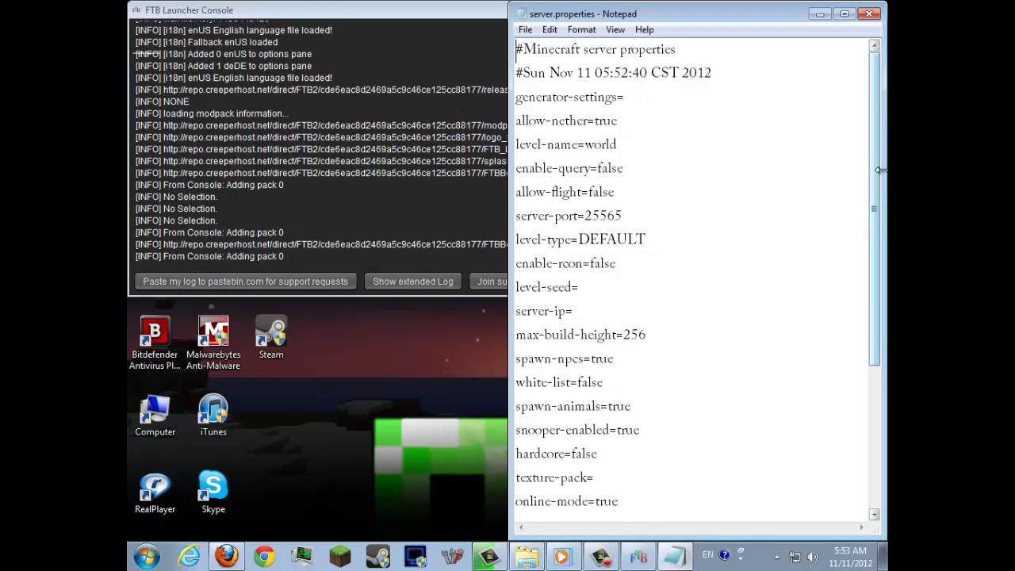
left_click_drag(877, 182, 855, 367)
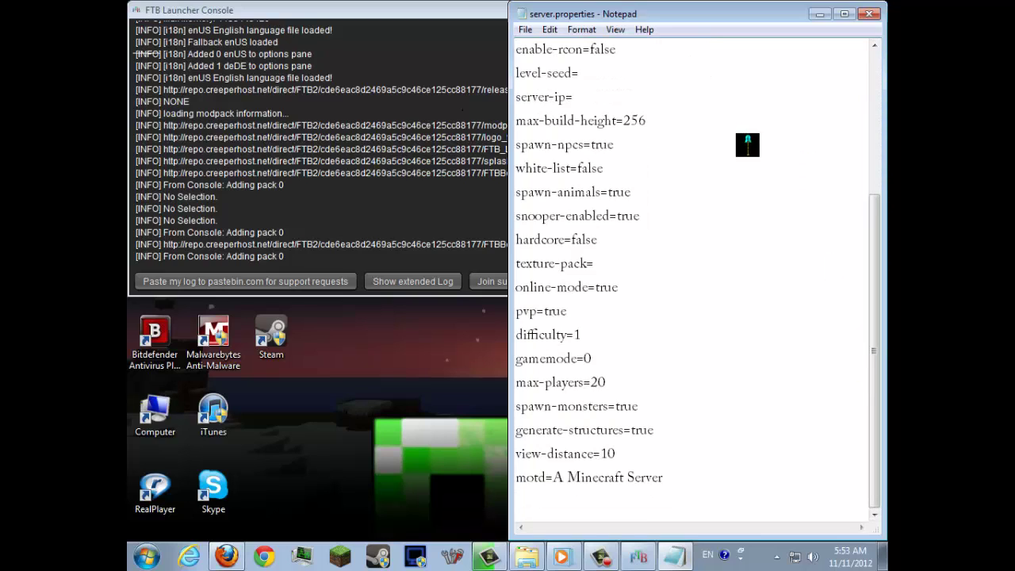
Check the blank server-ip, white-list and max-players lines, then reposition Notepad.
left_click(628, 93)
left_click(616, 163)
left_click(598, 382)
left_click_drag(879, 340, 878, 183)
mouse_move(675, 36)
left_mouse_down()
mouse_move(367, 38)
mouse_move(351, 84)
mouse_move(398, 119)
mouse_move(345, 103)
left_mouse_up()
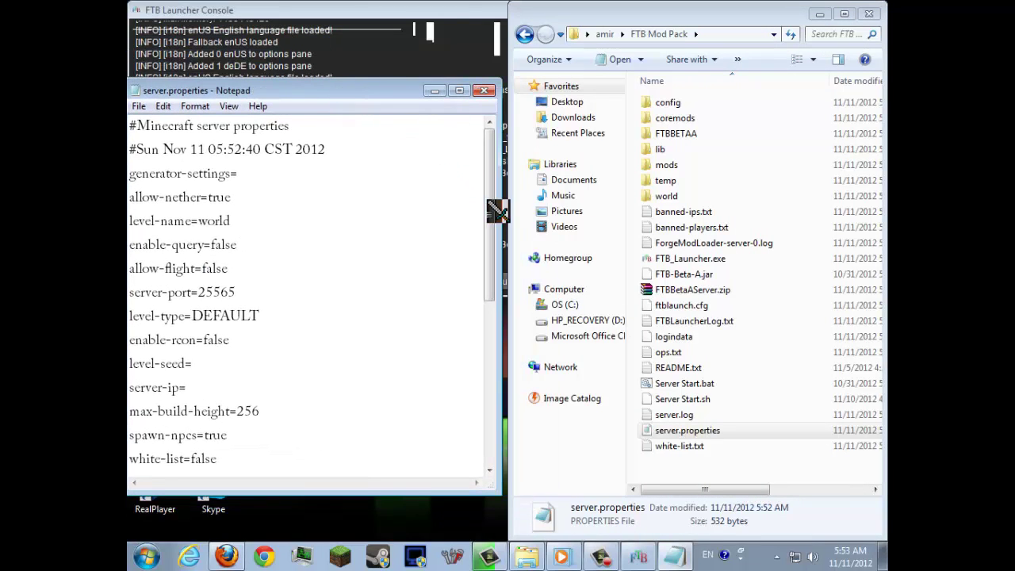
mouse_move(493, 208)
left_mouse_down()
mouse_move(487, 277)
mouse_move(501, 174)
mouse_move(482, 260)
left_mouse_up()
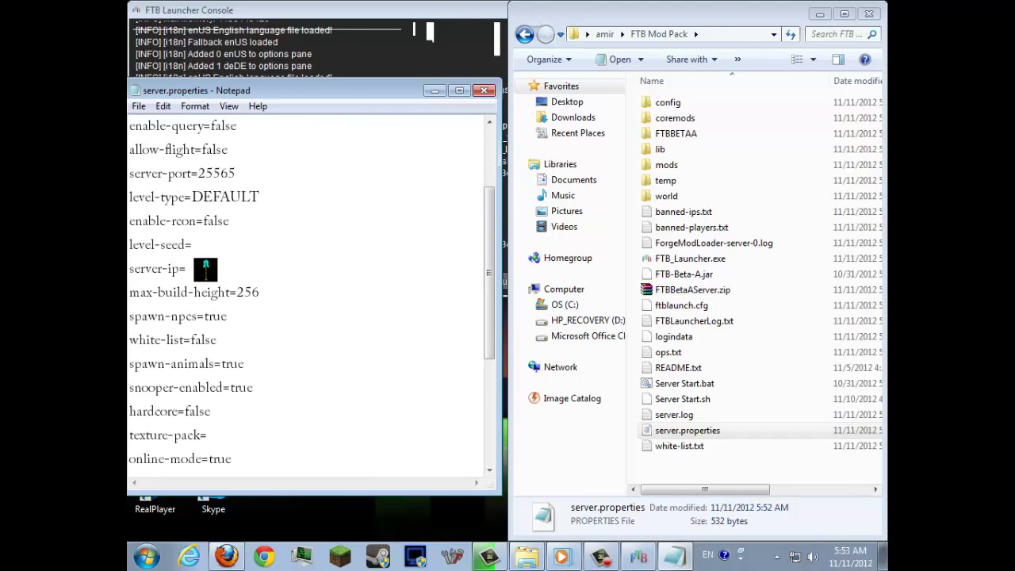
left_click_drag(337, 90, 135, 122)
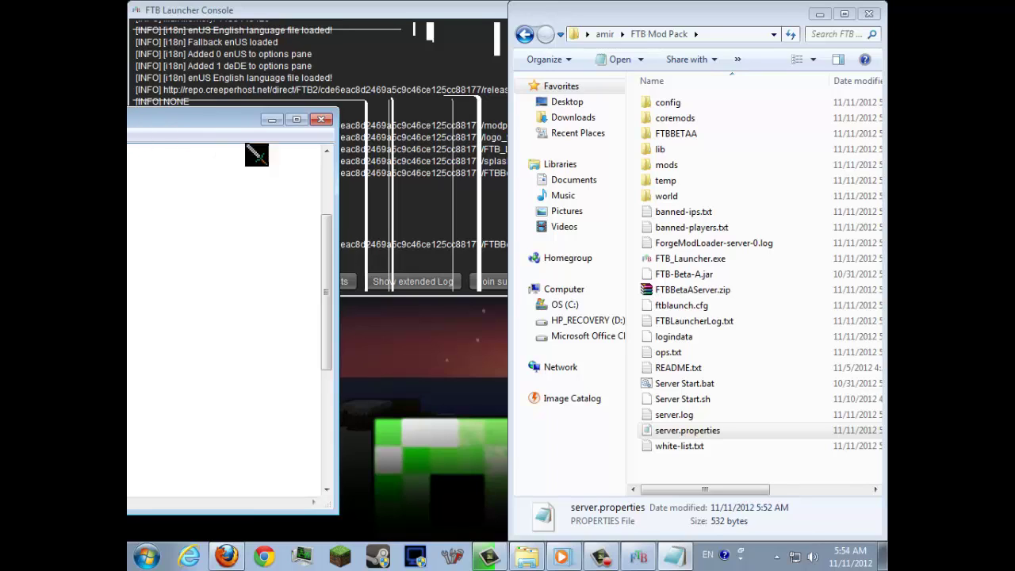
Save server.properties and start the server again with Server Start.bat.
left_click(321, 119)
left_click(460, 295)
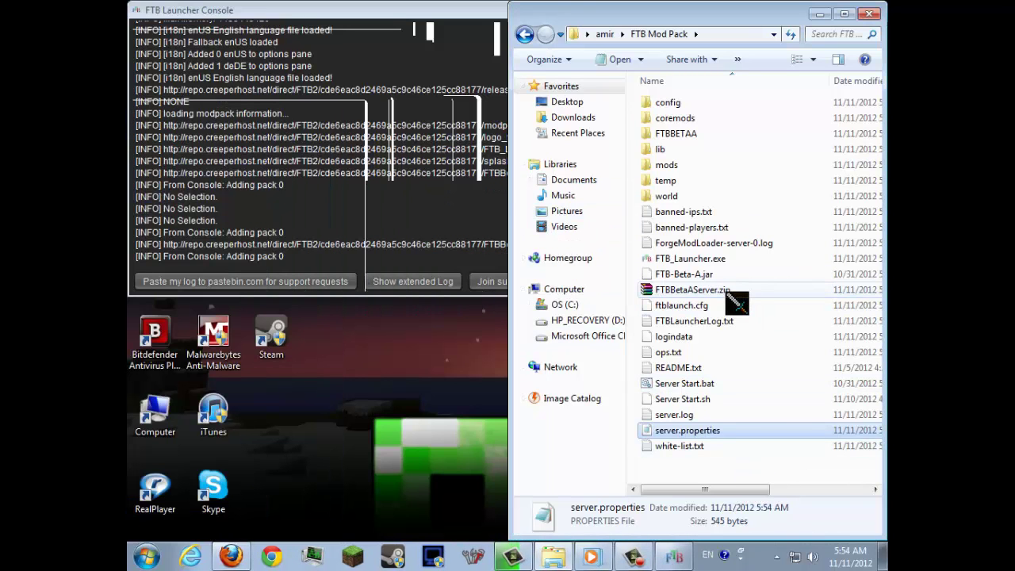
double_click(711, 382)
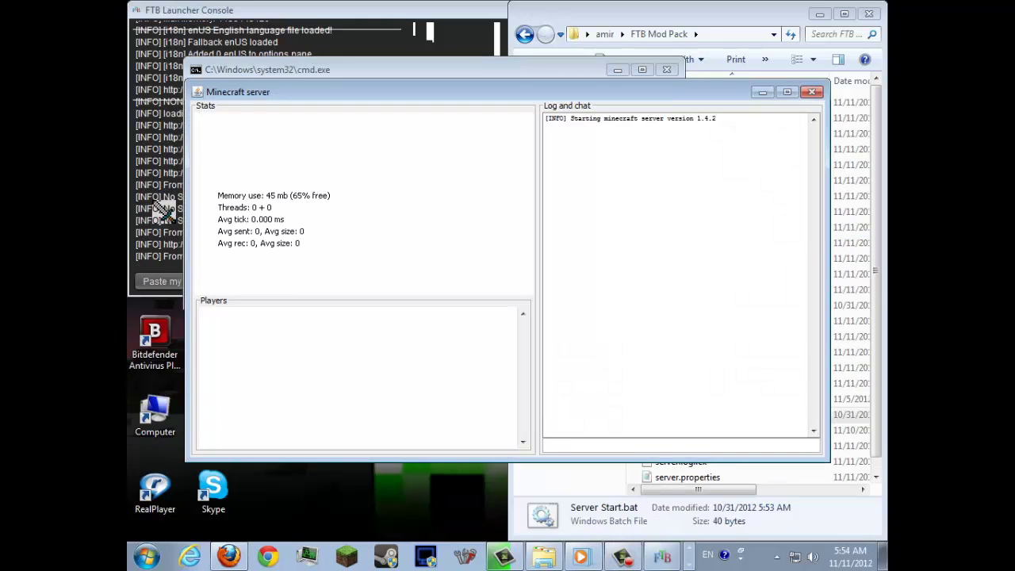
Launch the Feed The Beast Beta Pack A client from the FTB launcher.
left_click(662, 555)
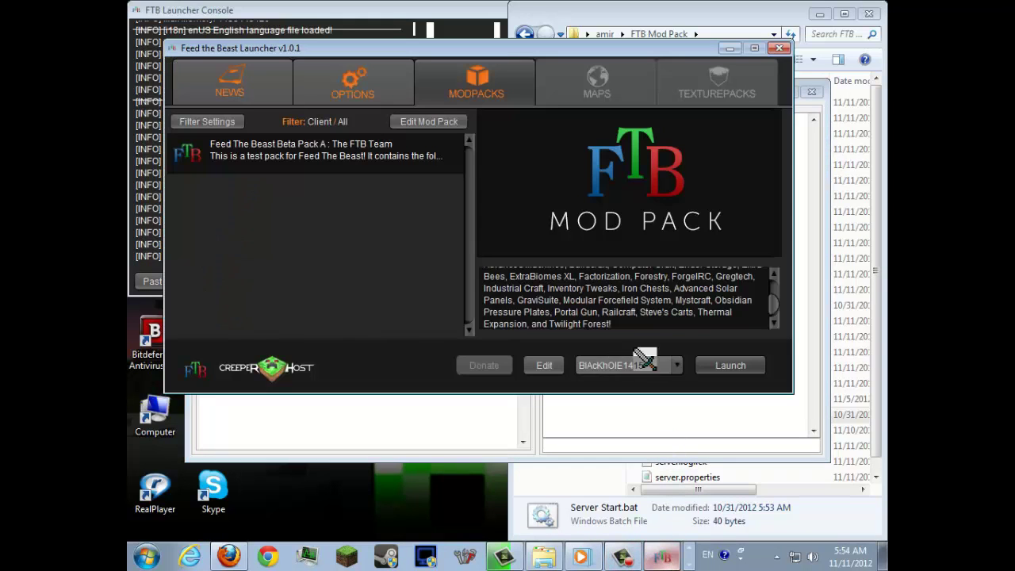
left_click(706, 367)
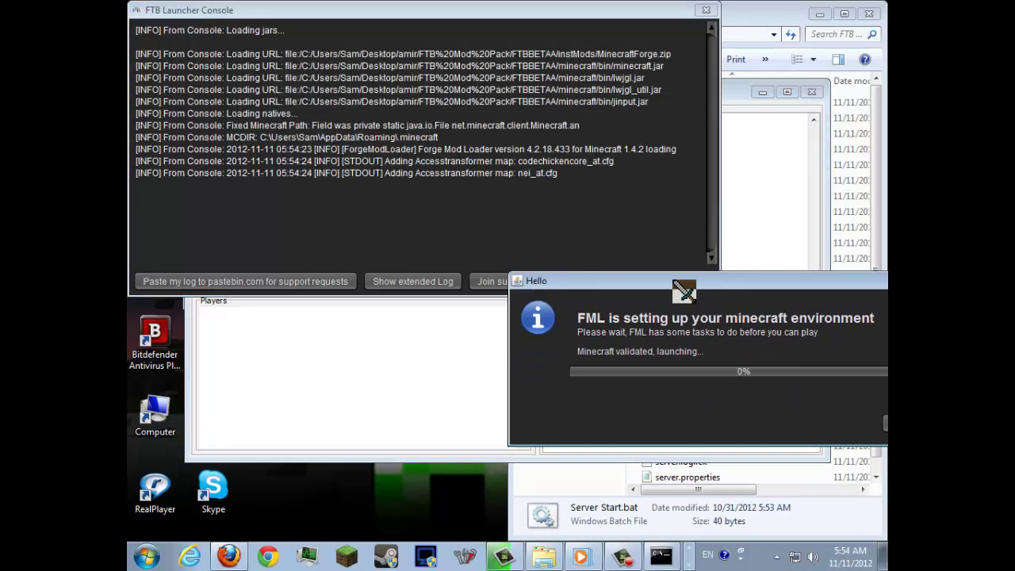
left_click(769, 16)
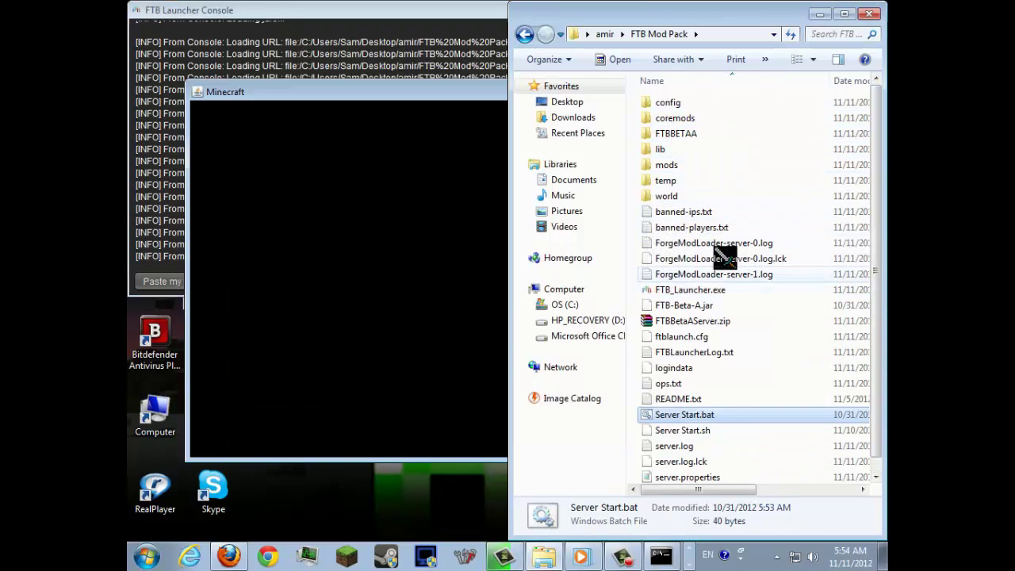
Open the mods folder and browse the portalgun, Railcraft, StevesCarts and ThermalExpansion archives.
left_click(704, 133)
left_click(705, 164)
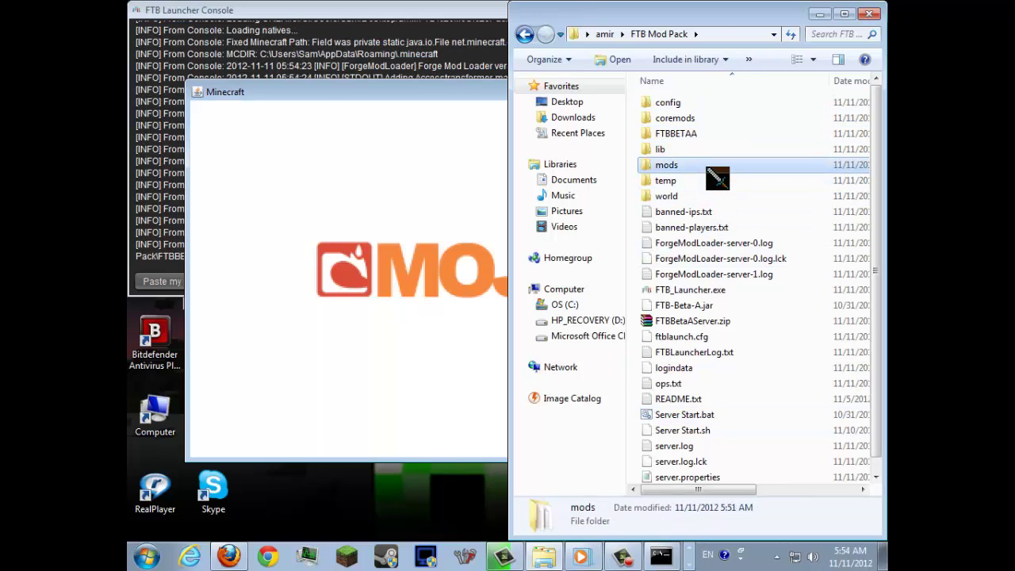
double_click(707, 168)
left_click_drag(876, 254, 865, 346)
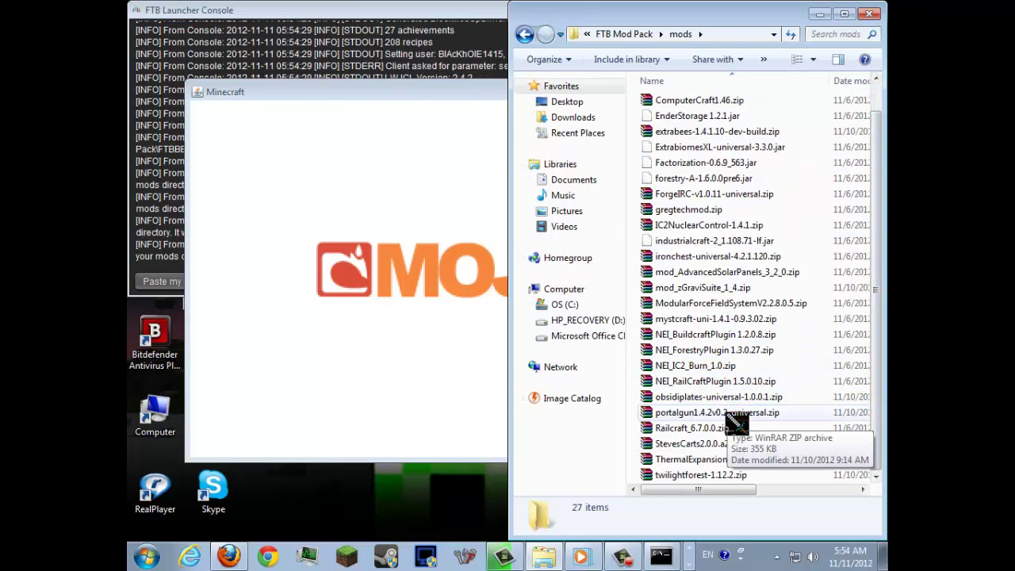
left_click(731, 413)
left_click(731, 428)
left_click(731, 444)
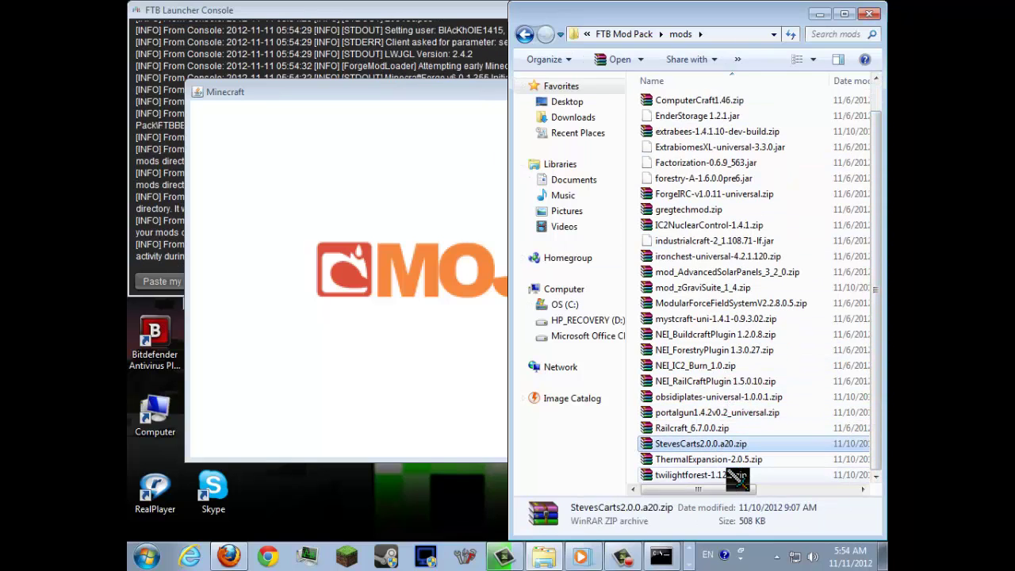
left_click(737, 460)
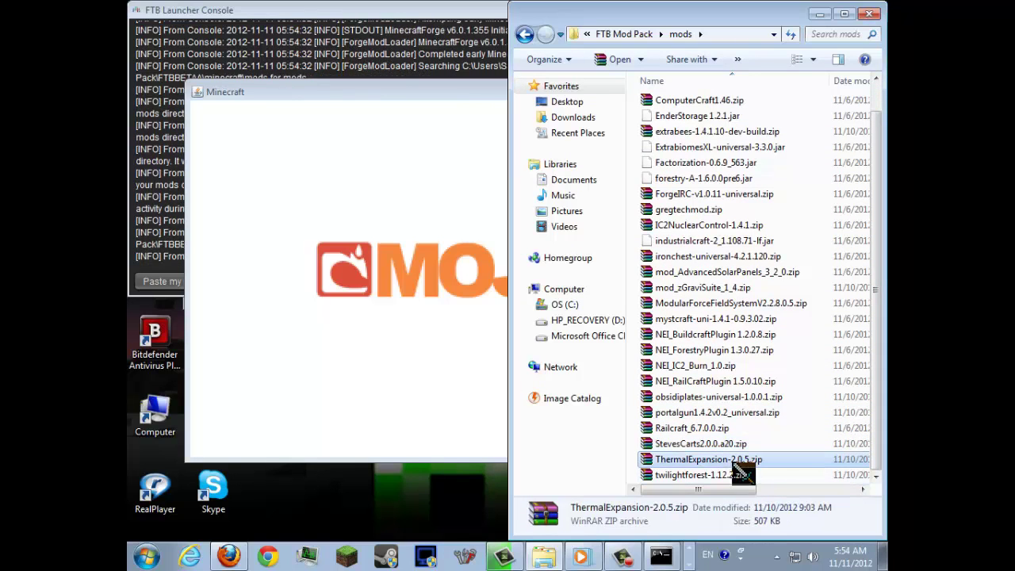
scroll(878, 362, "up", 1)
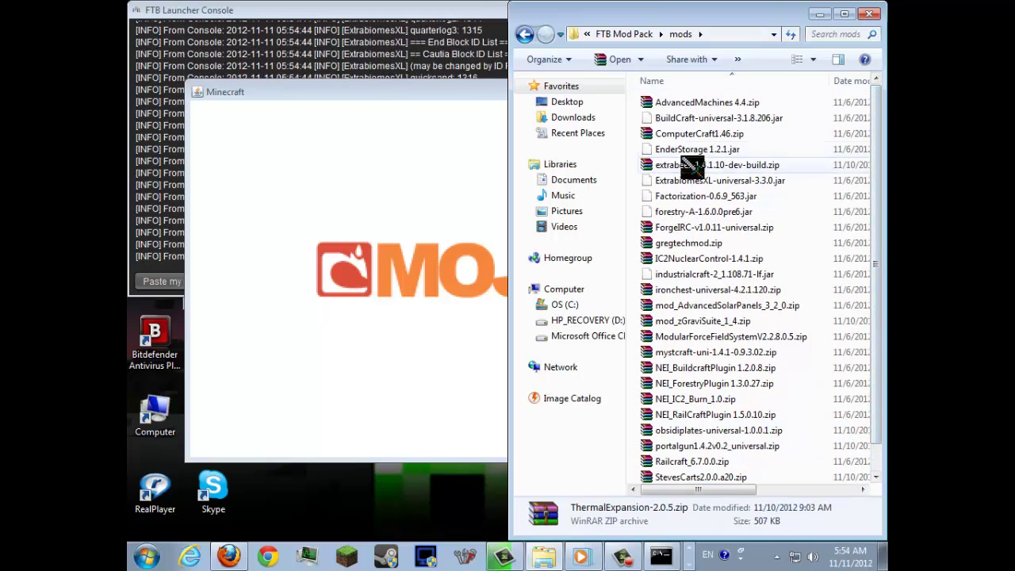
Close the mods folder and open Computer's System properties page from the Start menu.
left_click(870, 12)
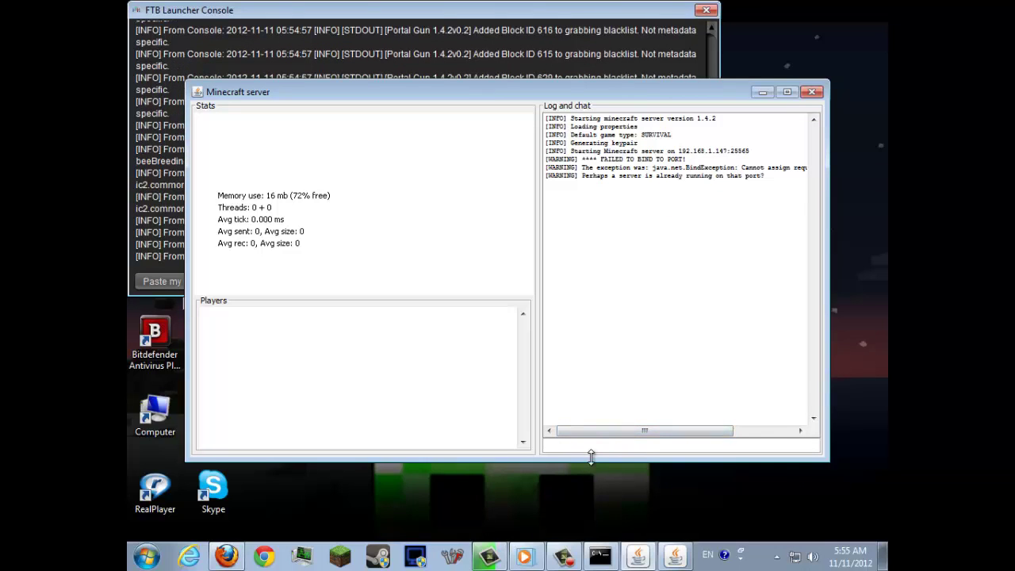
key("super")
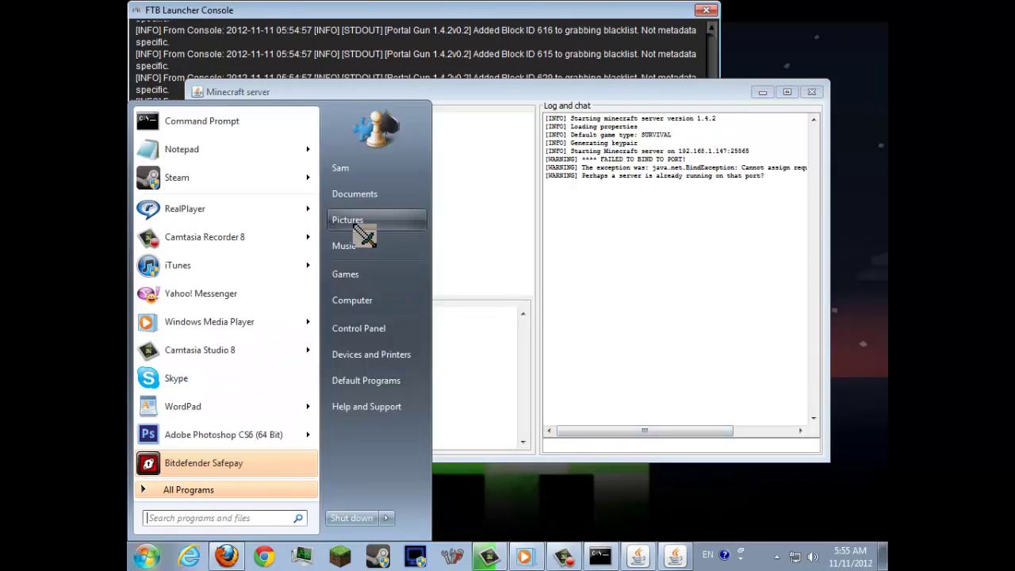
right_click(353, 305)
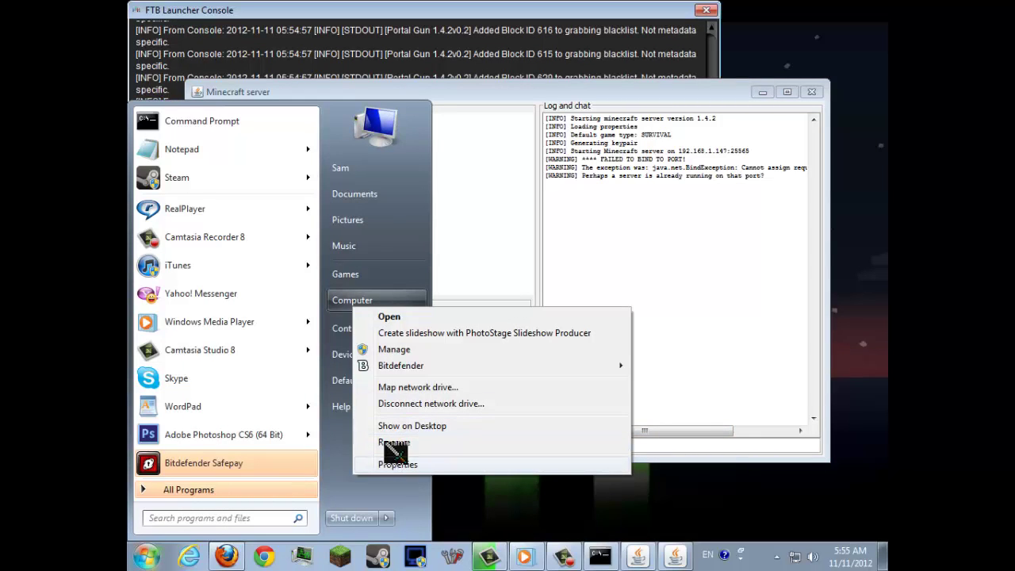
left_click(343, 331)
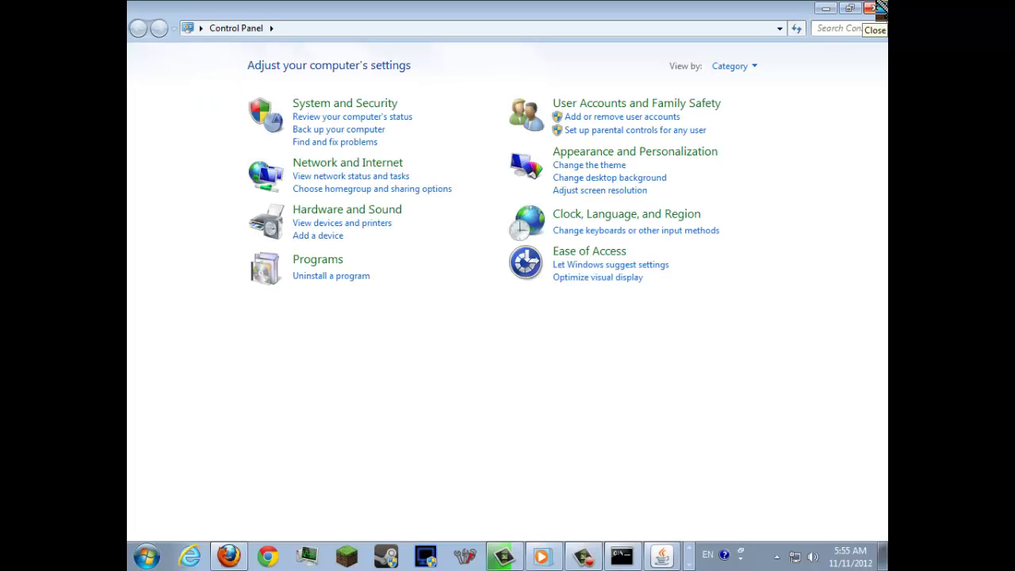
left_click(880, 10)
left_click(149, 557)
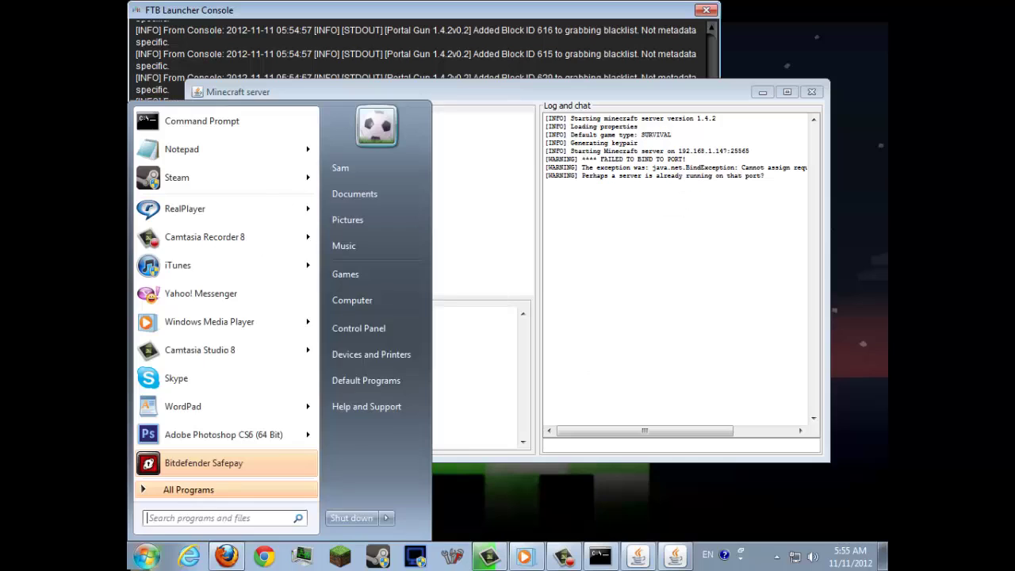
right_click(382, 305)
left_click(451, 462)
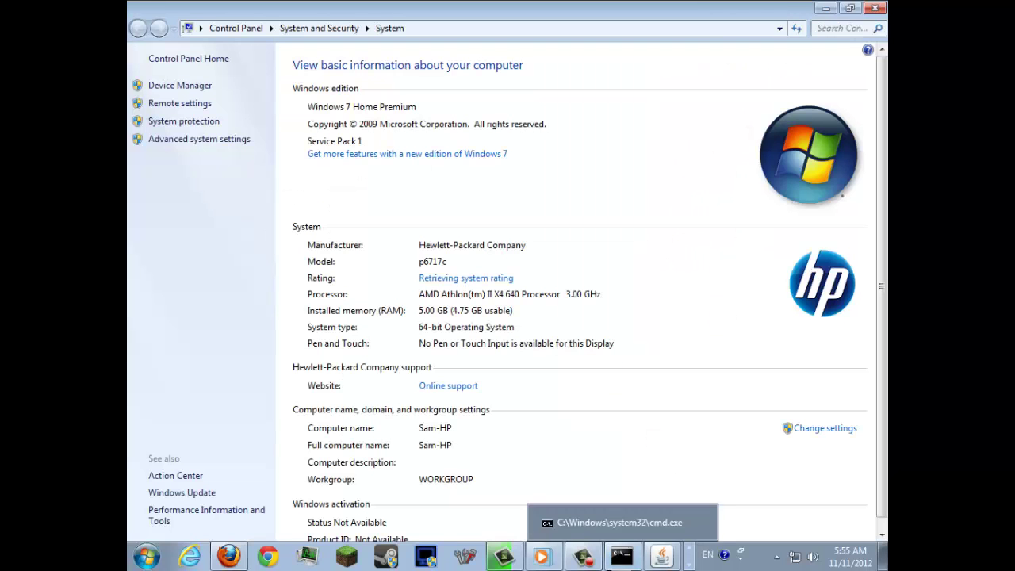
Stop the Minecraft server with stop and /stop, then close its window.
mouse_move(670, 565)
left_click(659, 523)
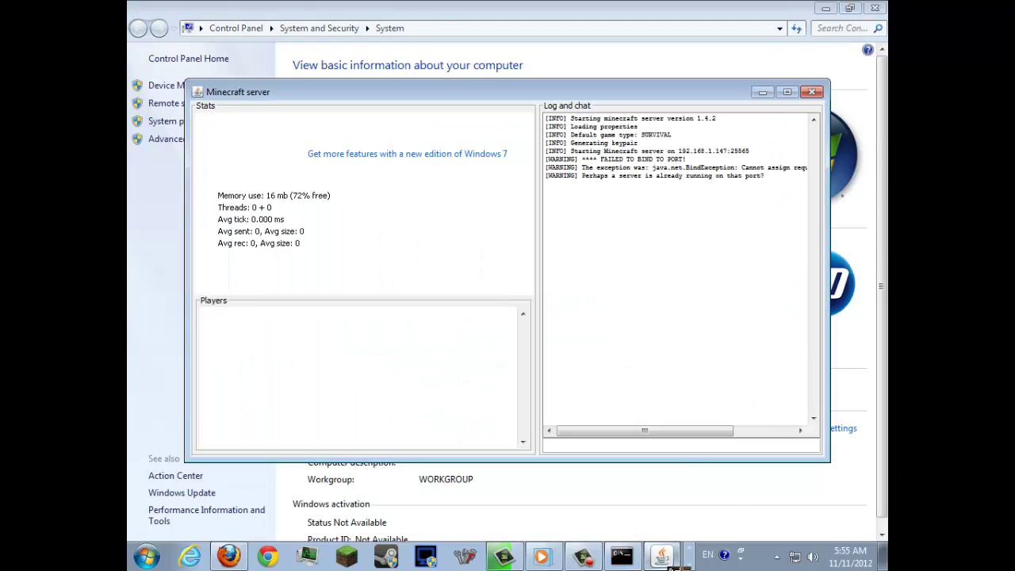
type("stop")
key("Return")
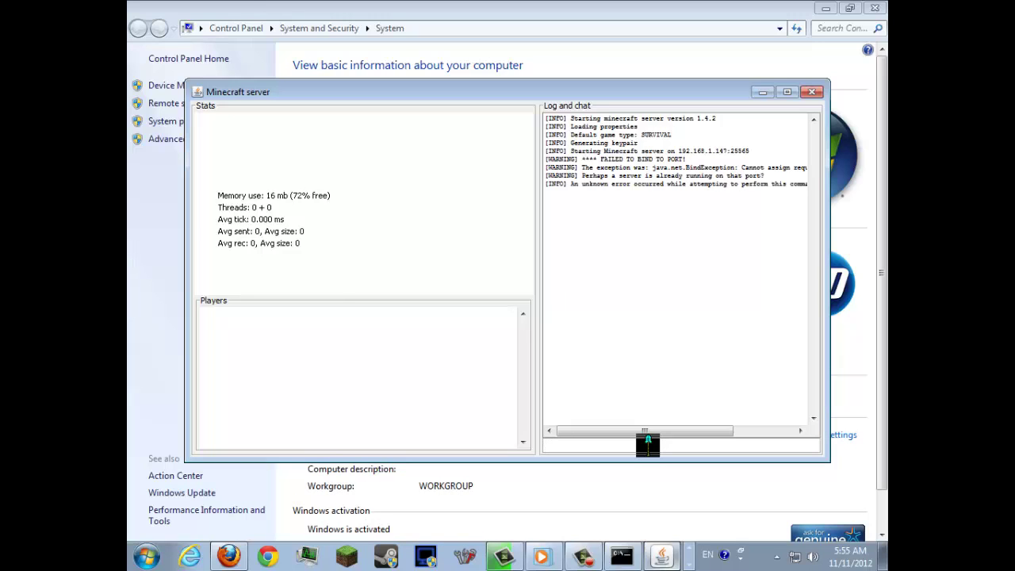
type("/stop")
key("Return")
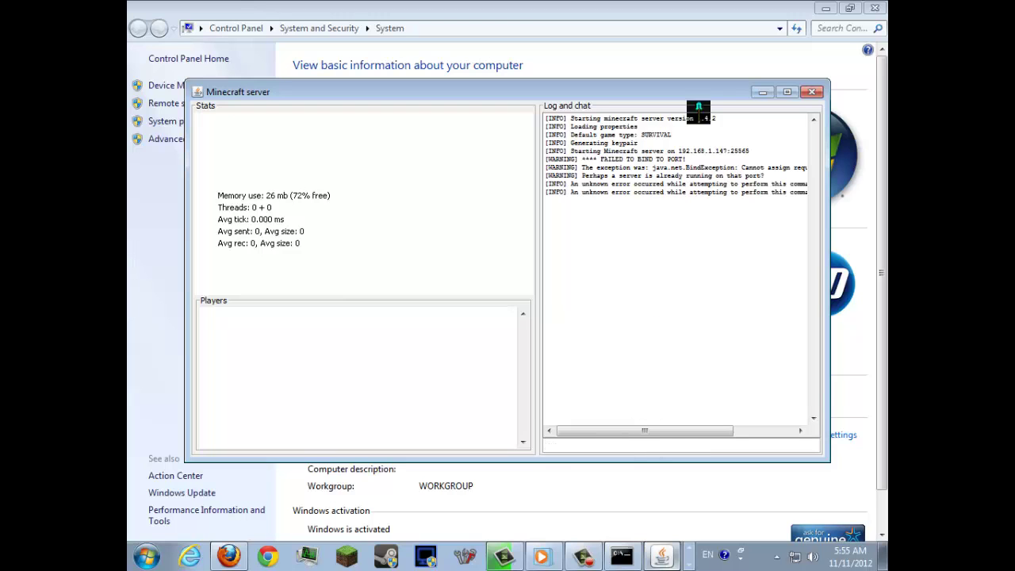
left_click(809, 92)
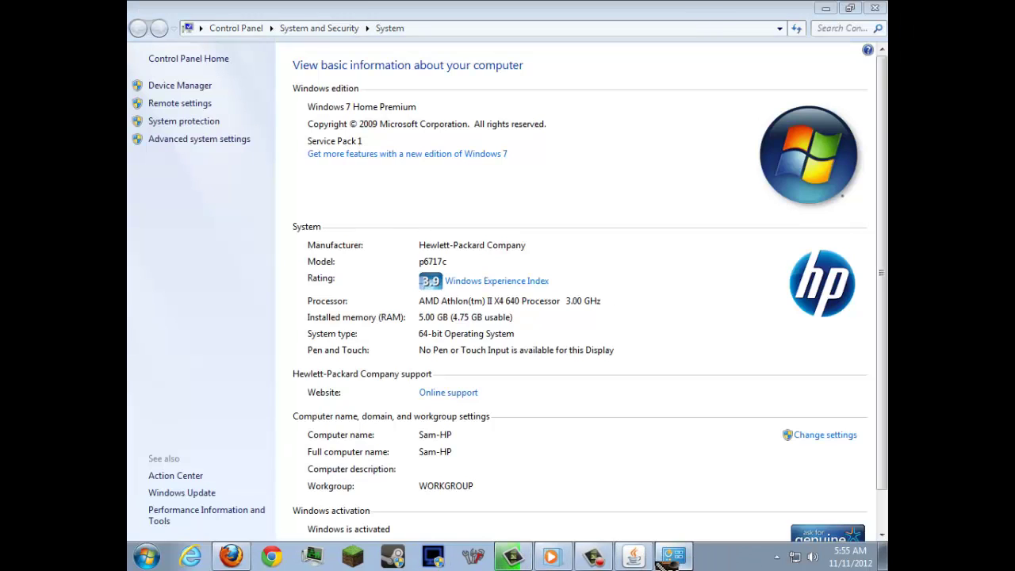
Hide the System page, close the Minecraft game, and move the FTB Launcher Console aside.
left_click(665, 562)
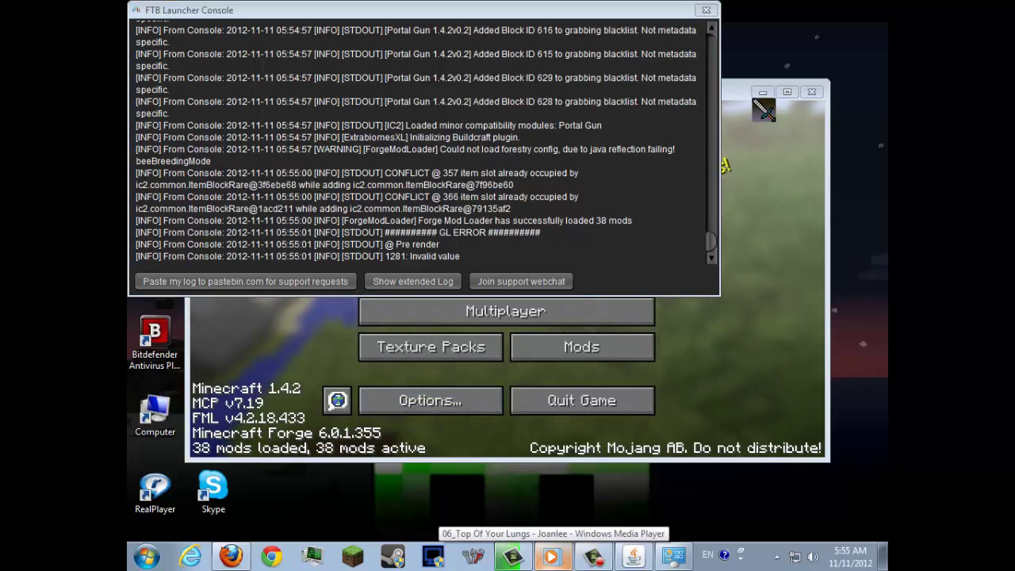
left_click(811, 92)
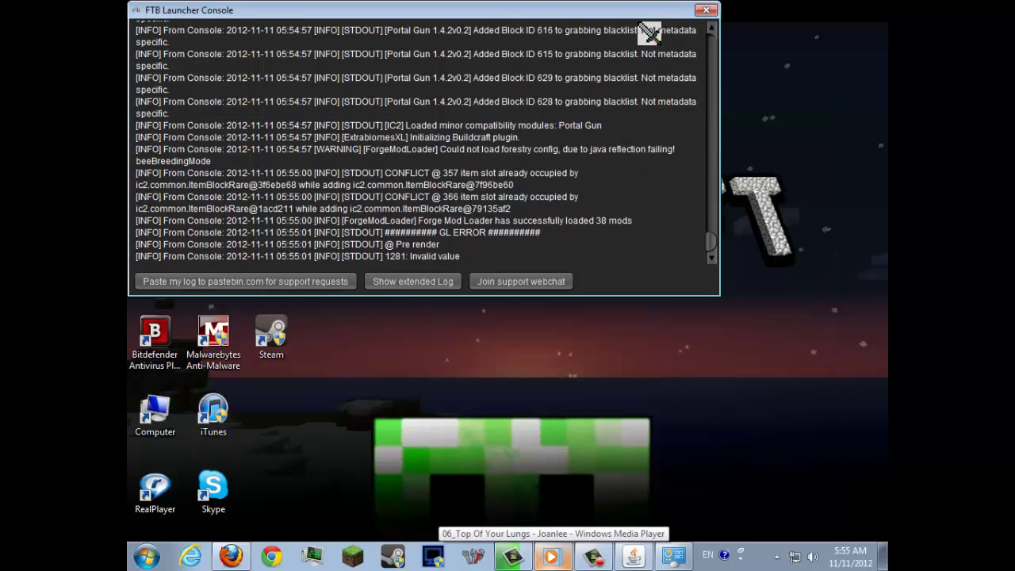
left_click_drag(635, 11, 883, 140)
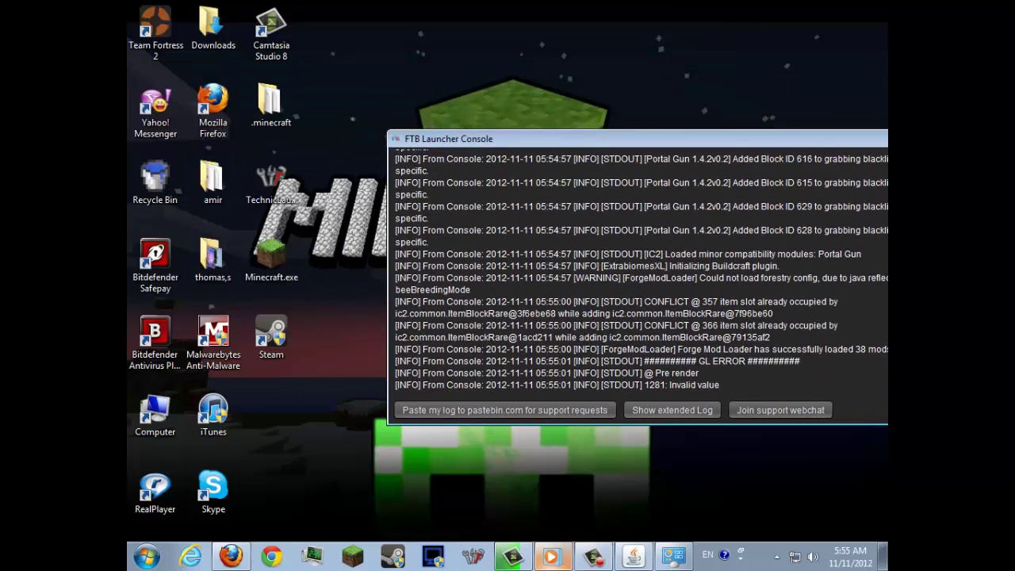
Open server.properties from amir > FTB Mod Pack in Notepad.
double_click(209, 184)
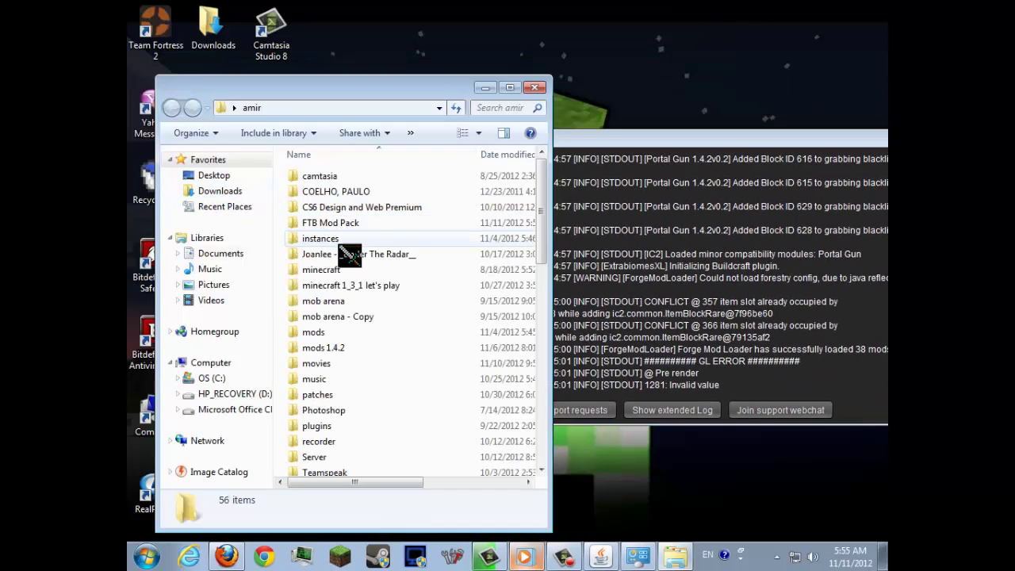
double_click(333, 222)
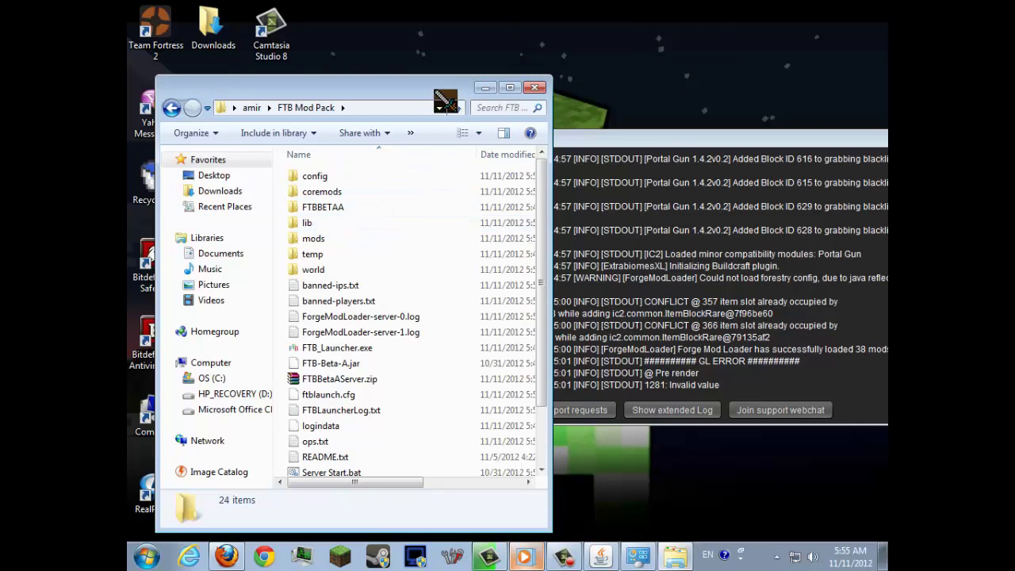
left_click_drag(445, 101, 416, 25)
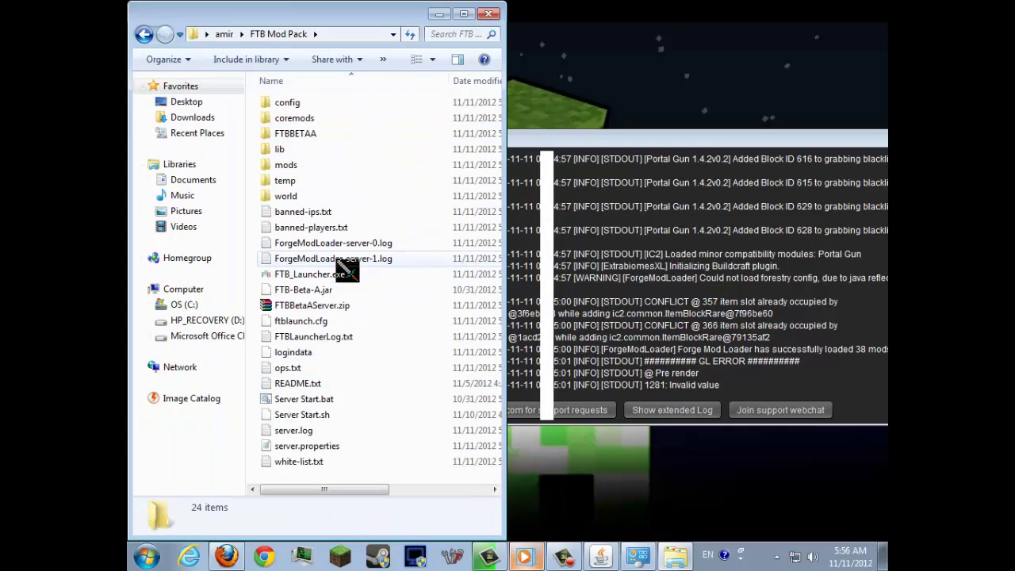
double_click(338, 450)
mouse_move(283, 132)
left_mouse_down()
mouse_move(476, 75)
mouse_move(505, 130)
left_mouse_up()
Delete the 192.168.1.147 server-ip value and save server.properties.
left_click_drag(377, 416, 292, 415)
left_click_drag(390, 412, 294, 412)
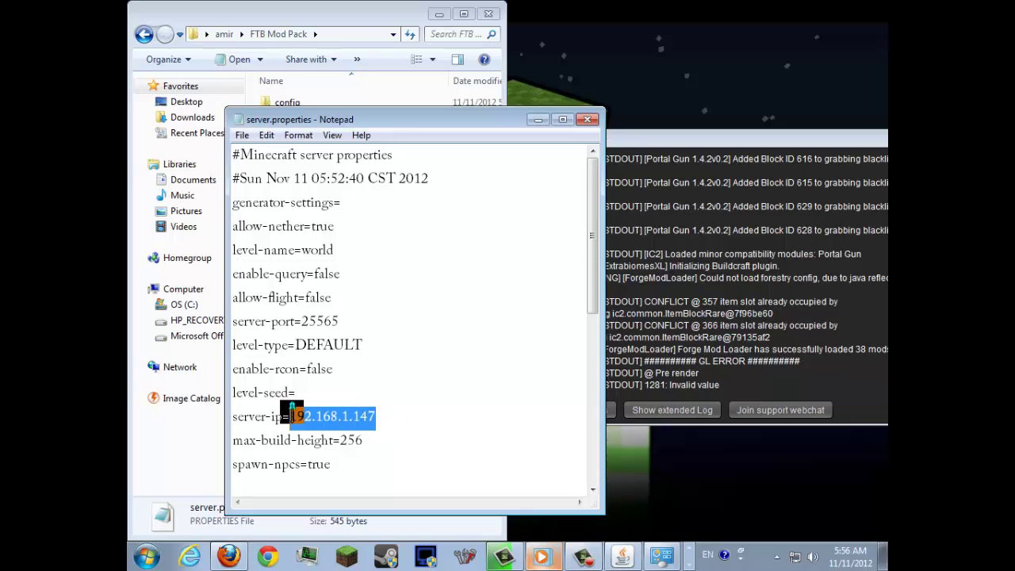
key("BackSpace")
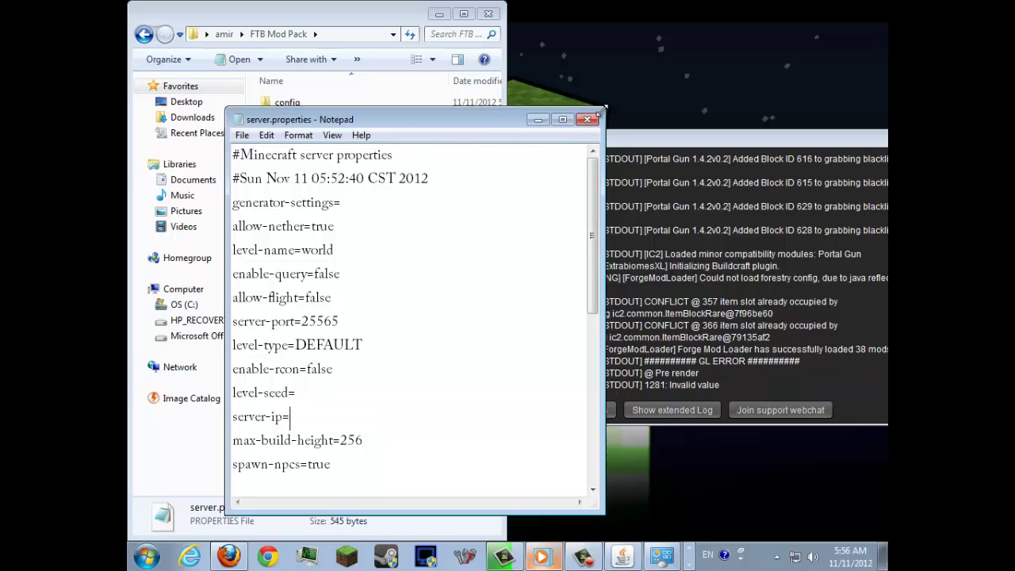
left_click(587, 119)
left_click(462, 292)
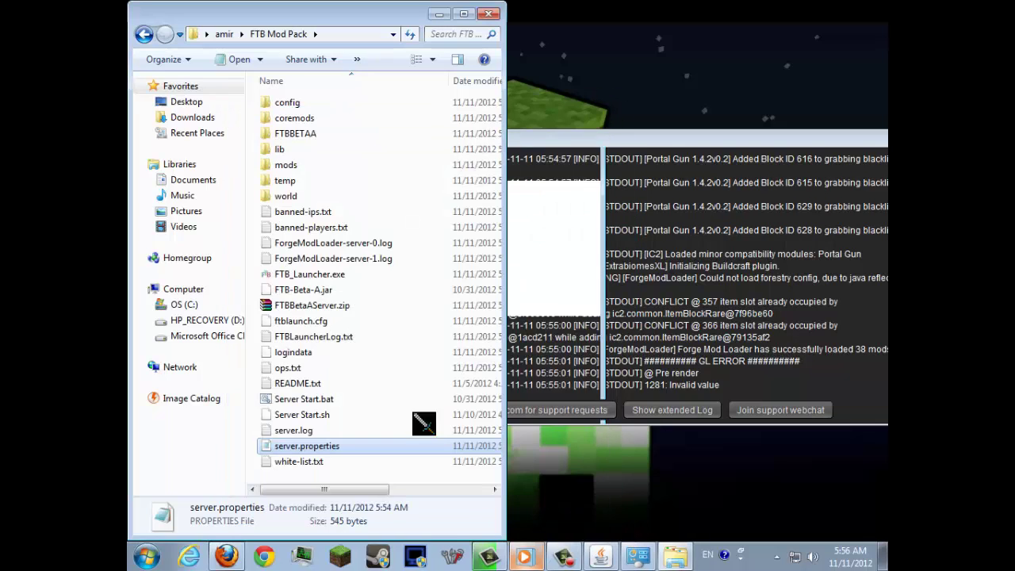
Restart the server with Server Start.bat and bring the Minecraft title menu forward.
double_click(331, 397)
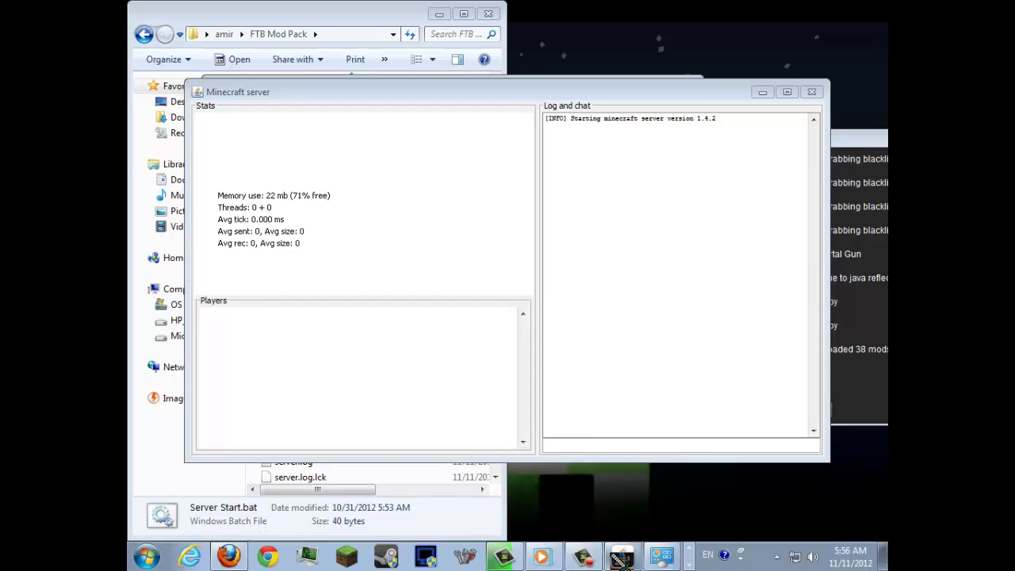
left_click(621, 557)
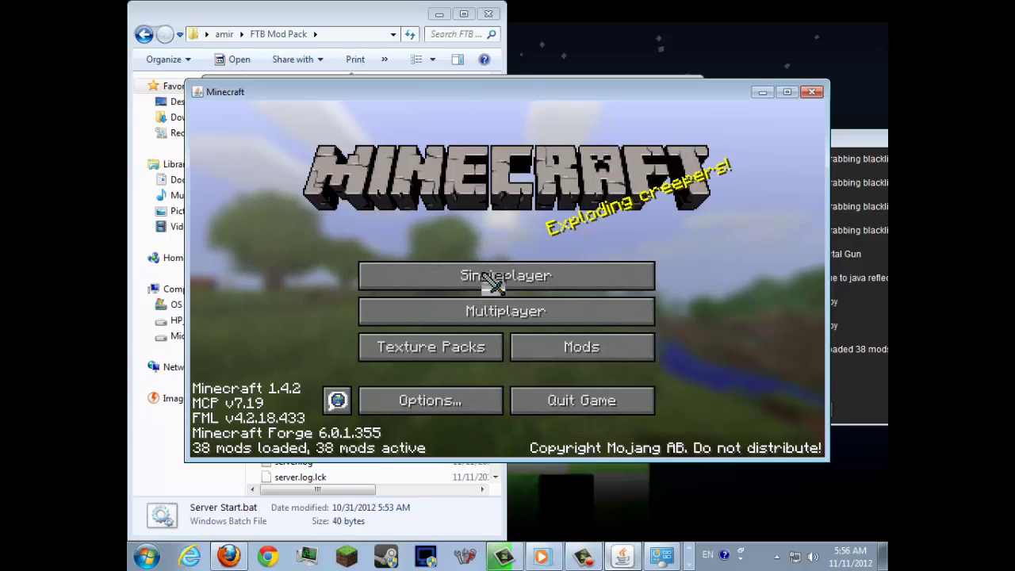
Try a Direct Connect to localhost, checking the server log, then return to the title menu.
left_click(445, 311)
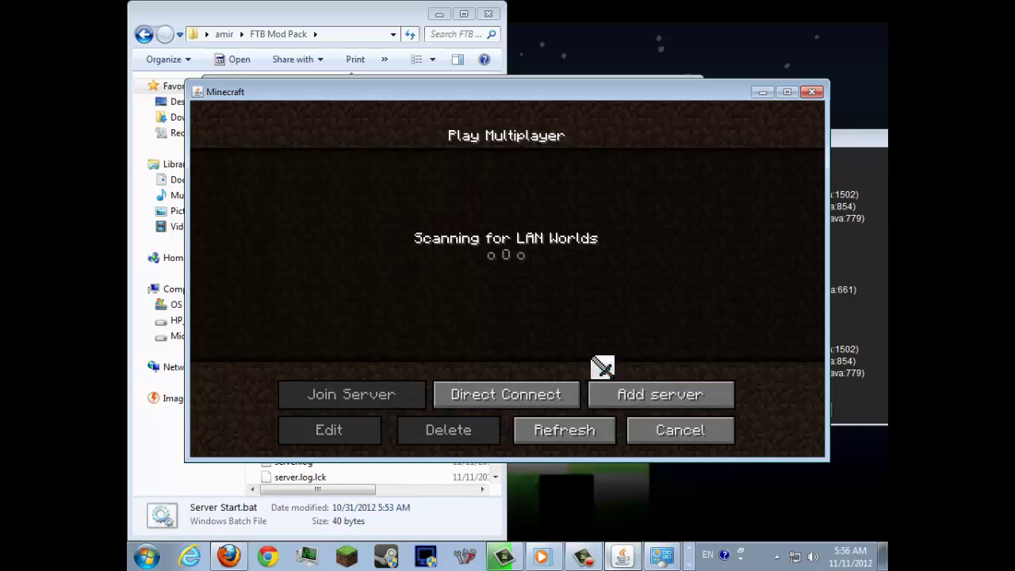
left_click(542, 404)
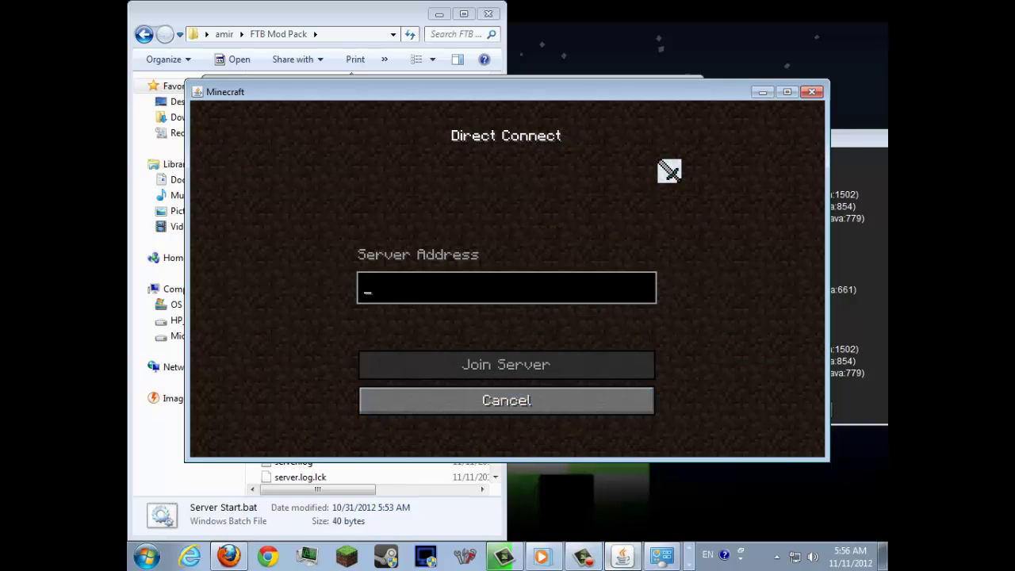
left_click_drag(602, 100, 595, 209)
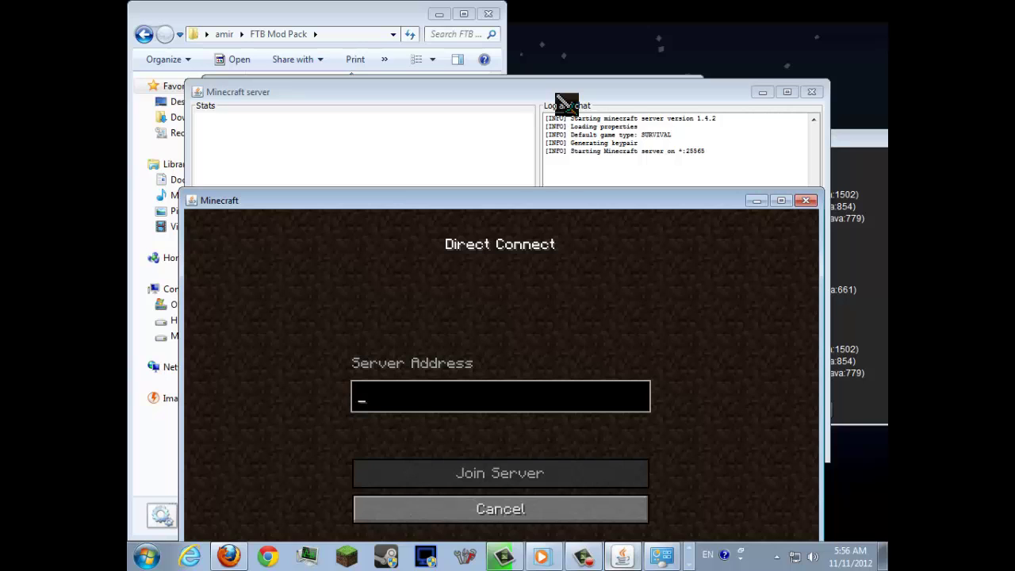
left_click(567, 104)
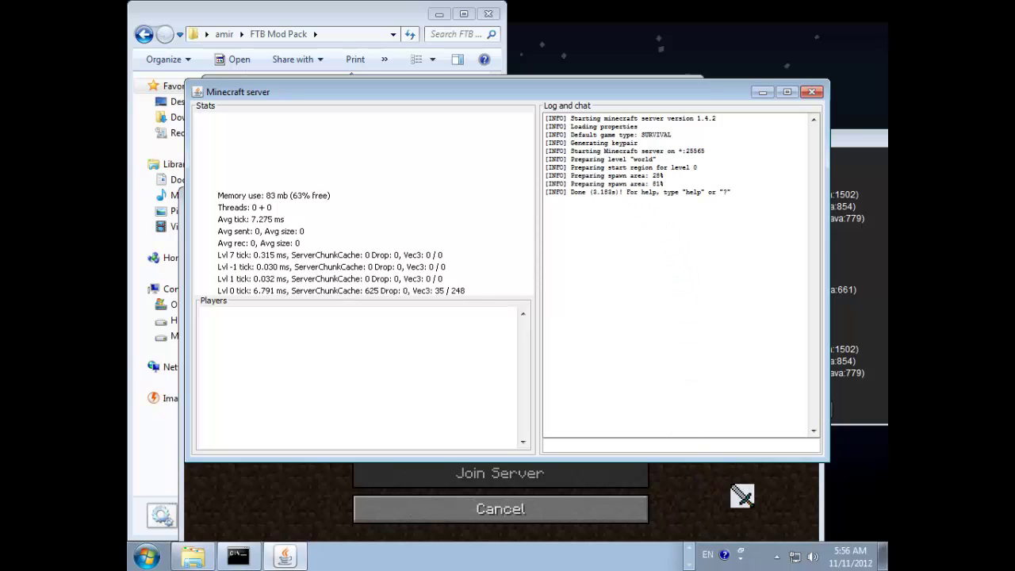
left_click(759, 511)
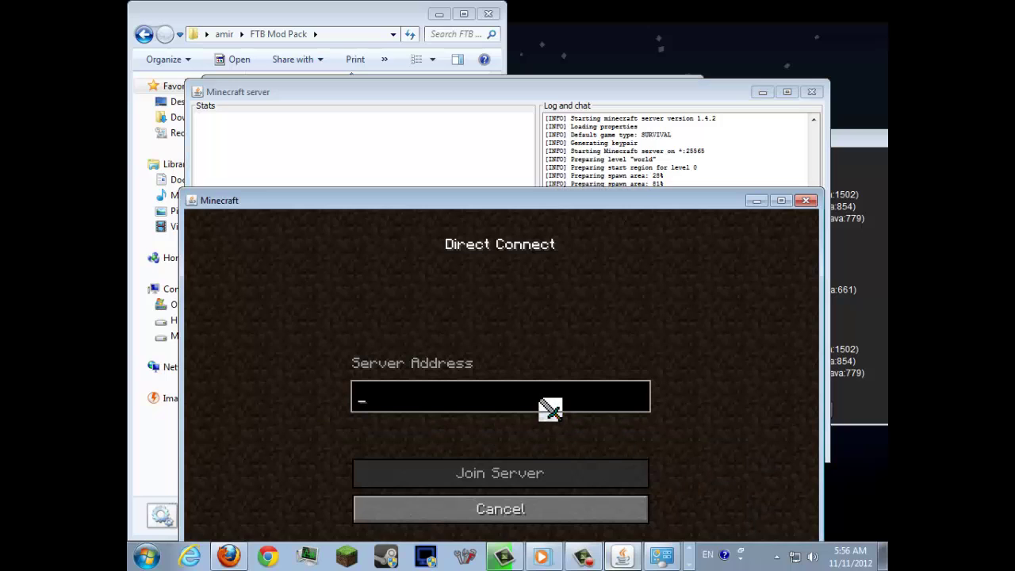
type("local host")
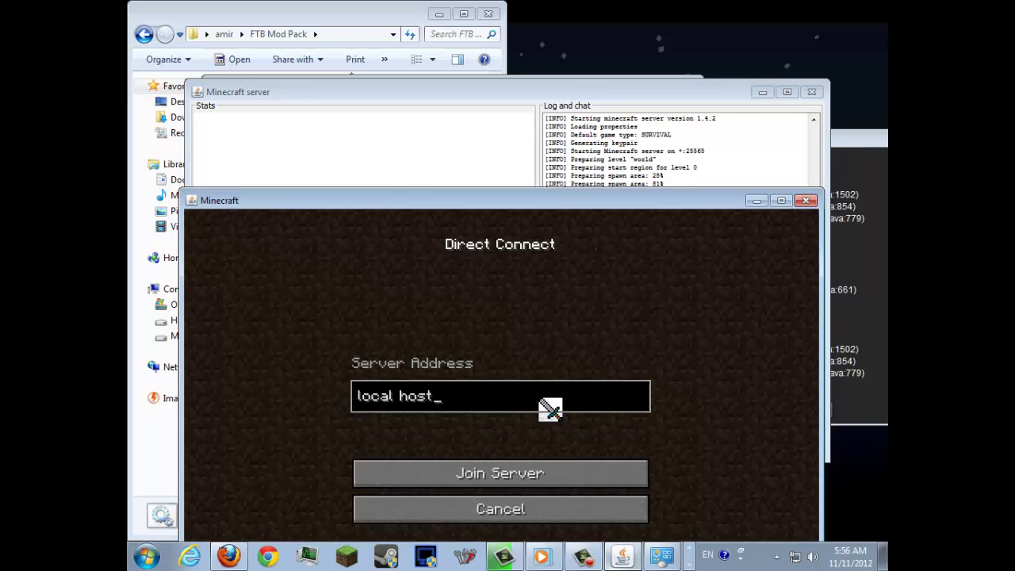
key("Return")
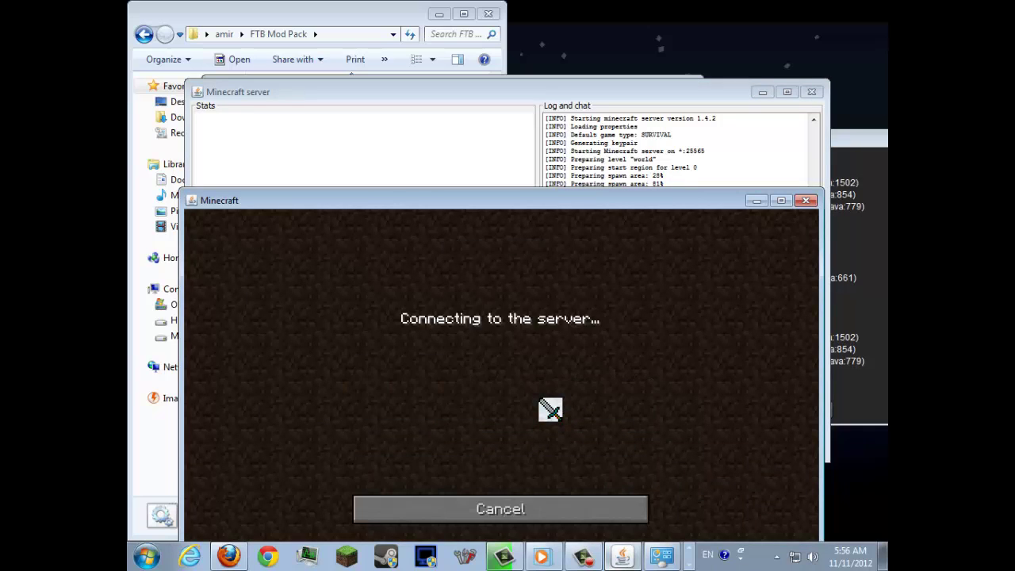
left_click_drag(609, 205, 610, 94)
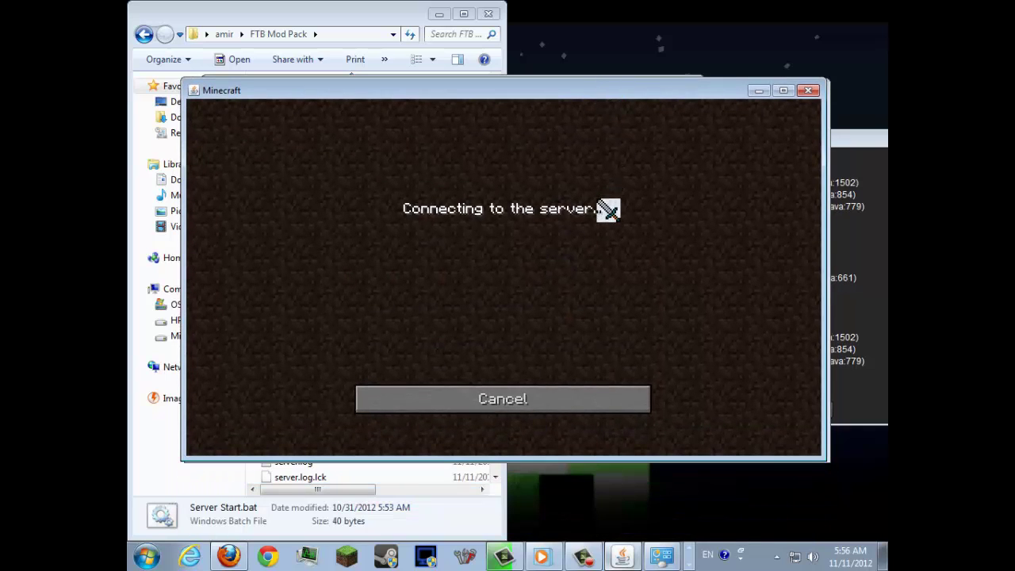
left_click(523, 406)
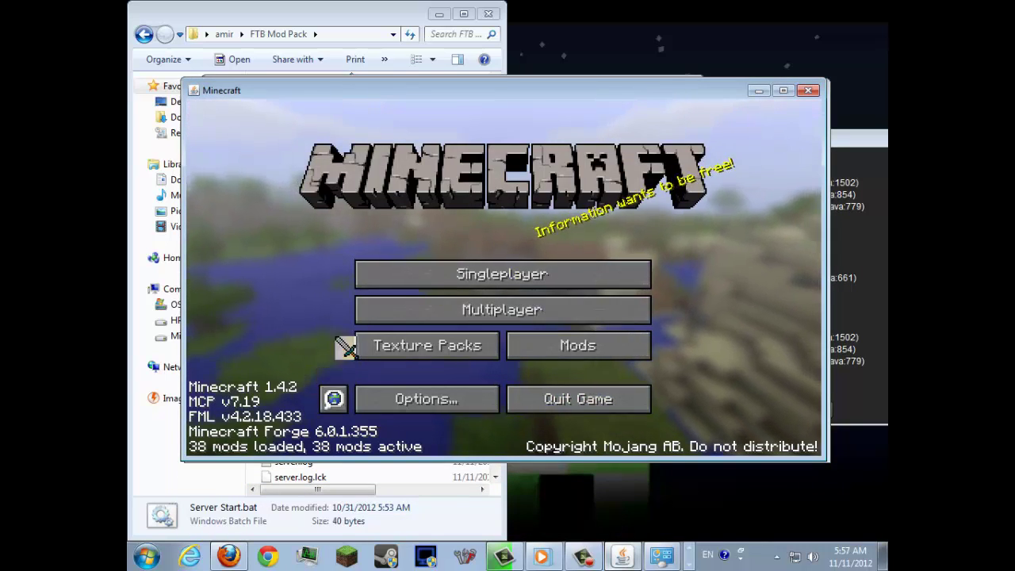
Retry Direct Connect to localhost and go back to the title menu after 'Failed to login: Error'.
left_click(435, 307)
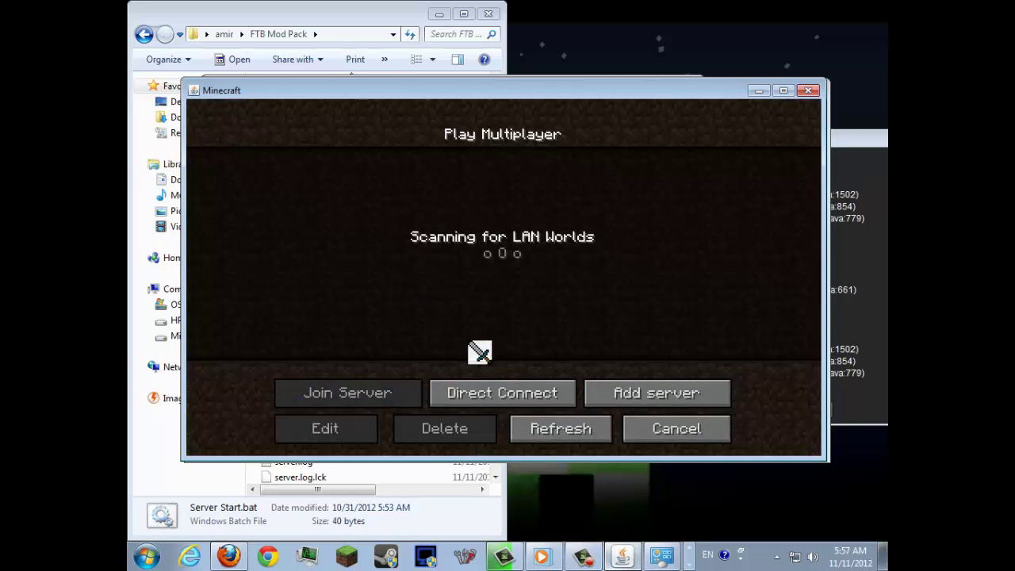
left_click(515, 402)
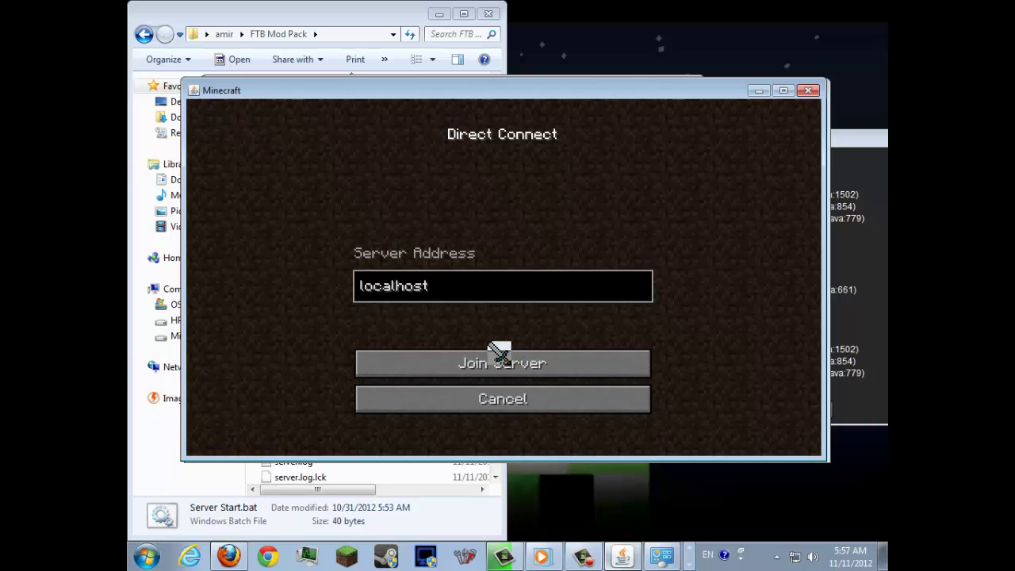
left_click(497, 356)
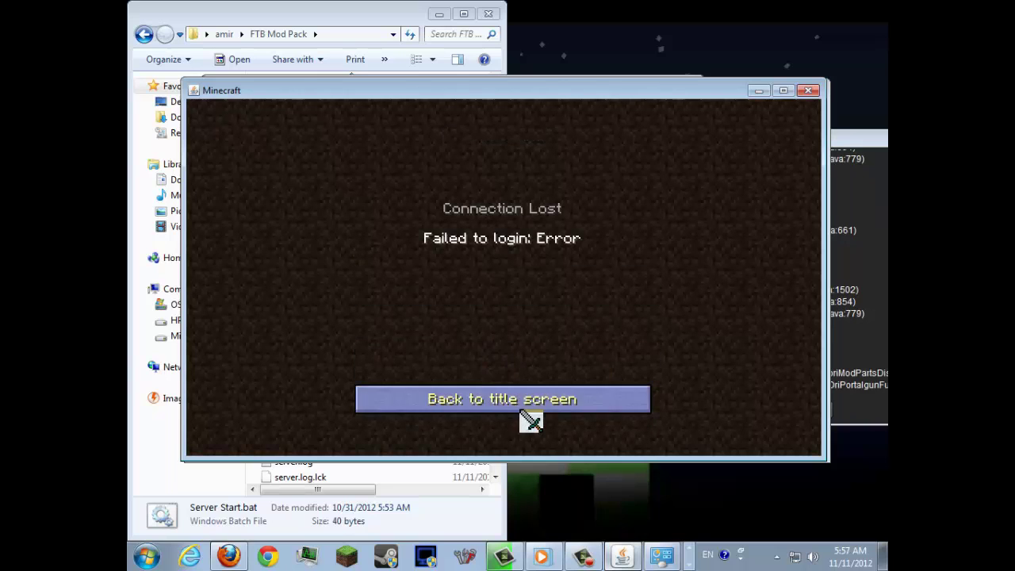
left_click(523, 408)
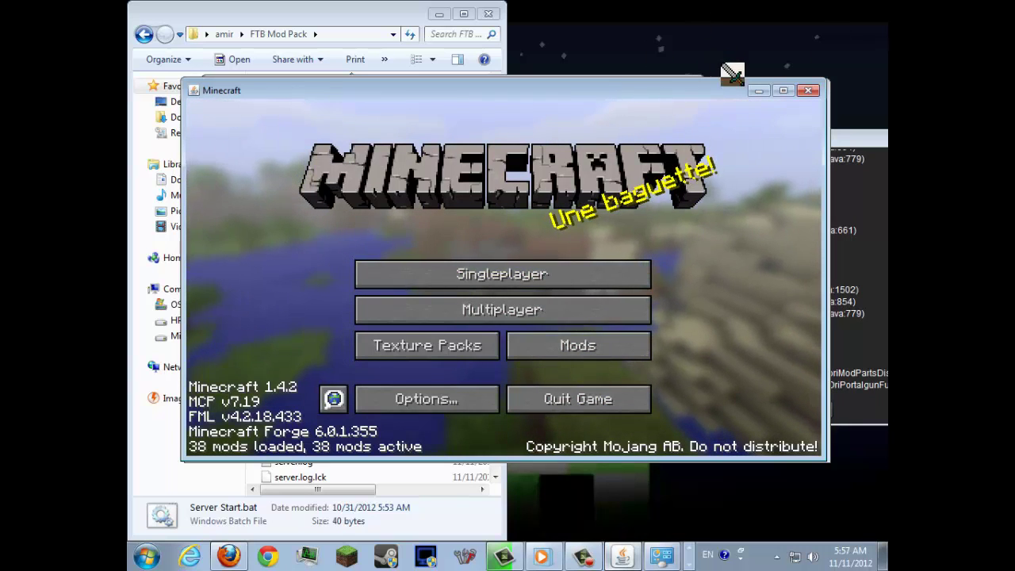
Minimize the game, shut the server down with the 'stop' console command, and close its window.
left_click(759, 91)
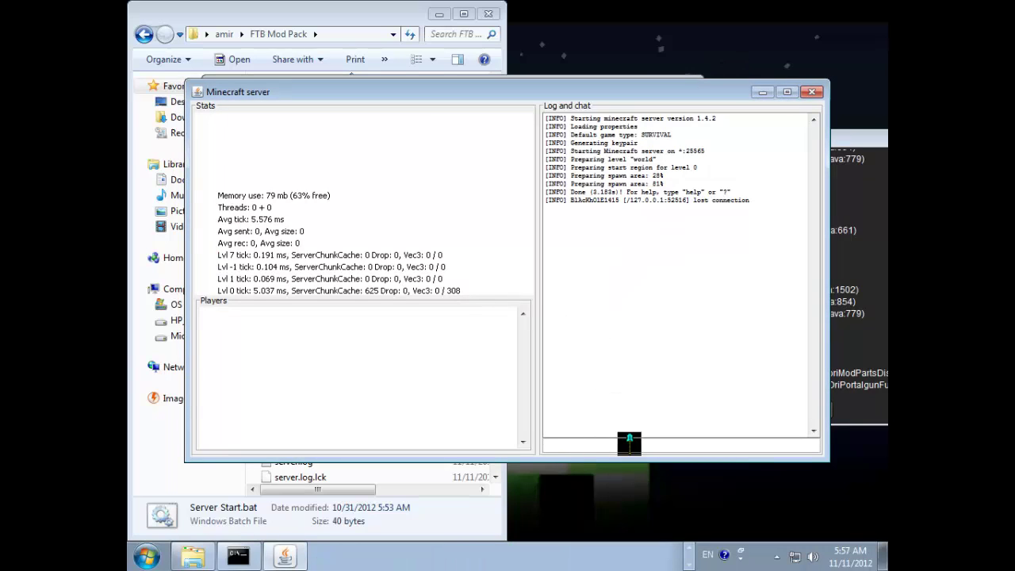
mouse_move(690, 213)
left_mouse_down()
mouse_move(660, 201)
mouse_move(689, 211)
left_mouse_up()
left_click(655, 446)
type("stop")
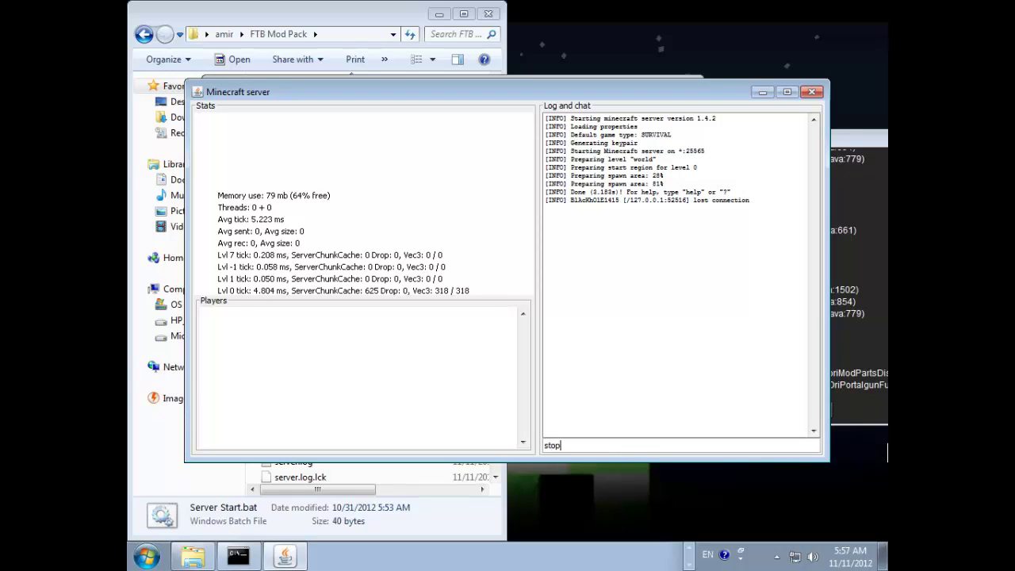
key("Return")
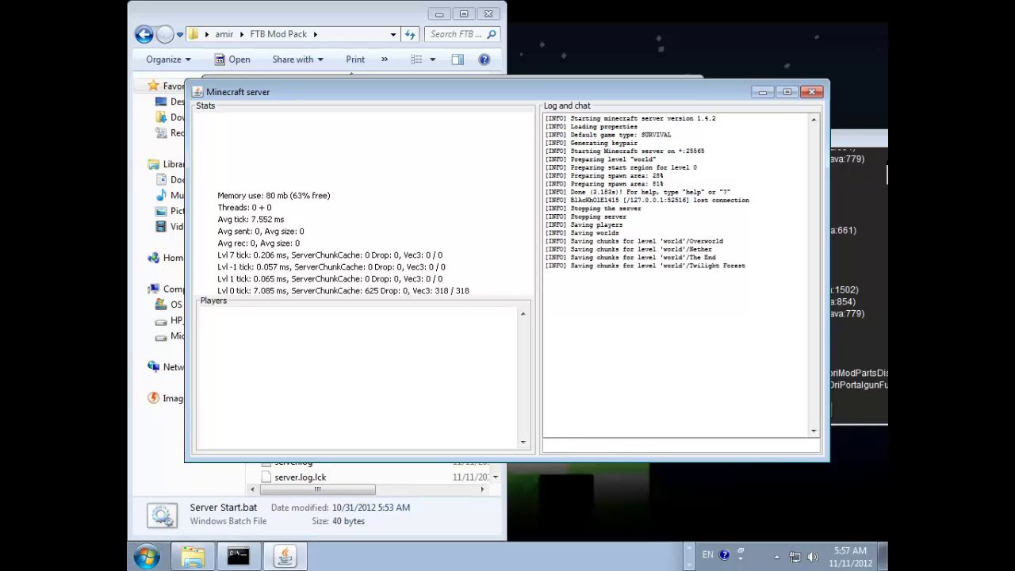
left_click(811, 94)
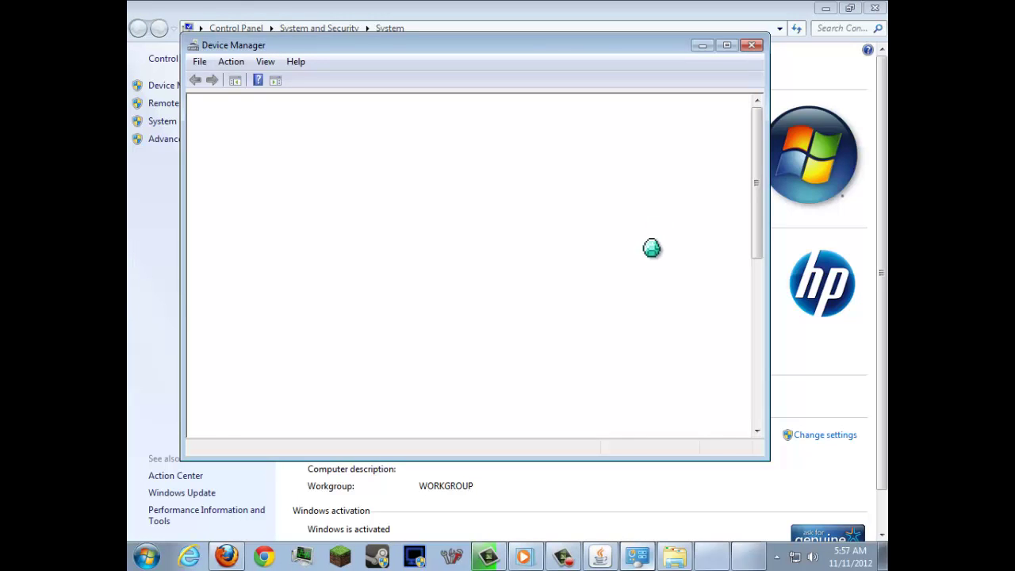
left_click(751, 47)
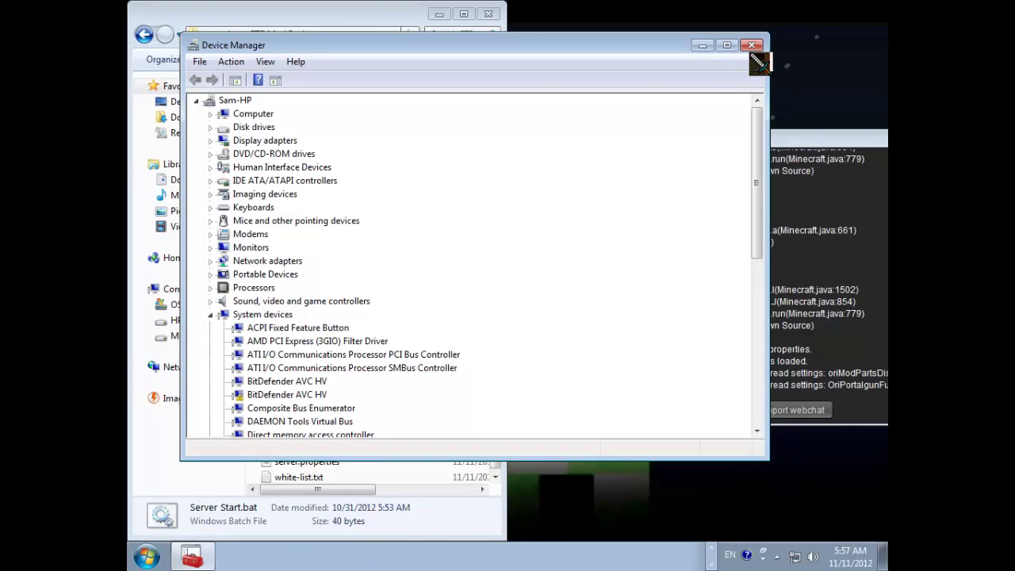
Close Device Manager, move the launcher console aside, and quit Minecraft from its title menu.
left_click(753, 50)
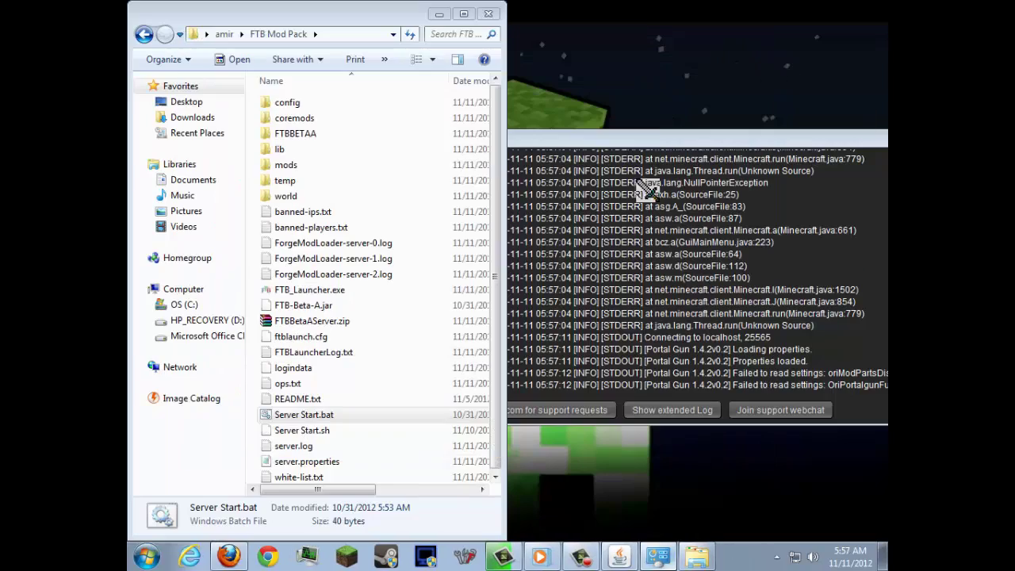
left_click(670, 148)
mouse_move(670, 148)
left_mouse_down()
mouse_move(617, 175)
mouse_move(488, 182)
mouse_move(848, 158)
mouse_move(787, 145)
left_mouse_up()
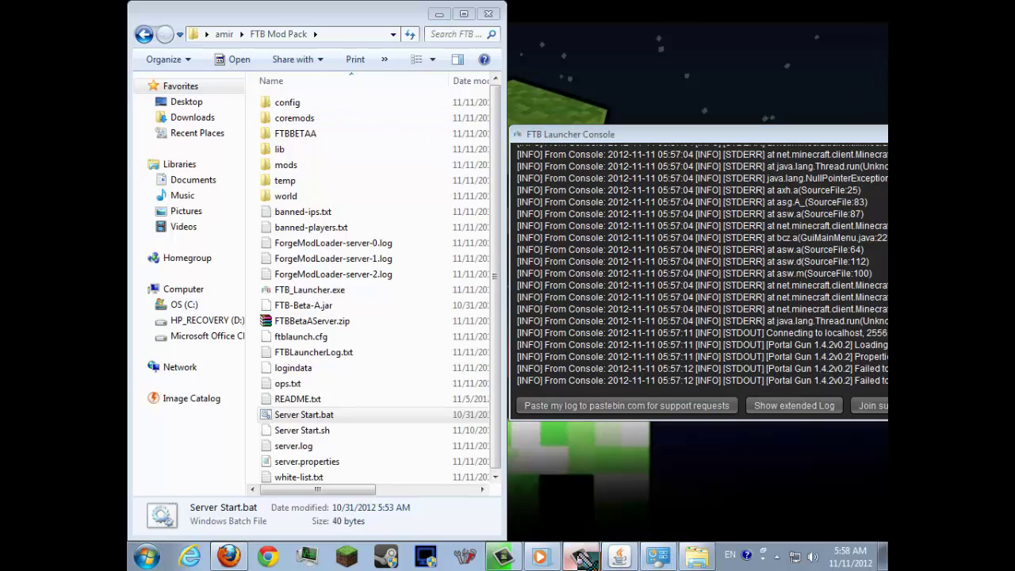
left_click(619, 558)
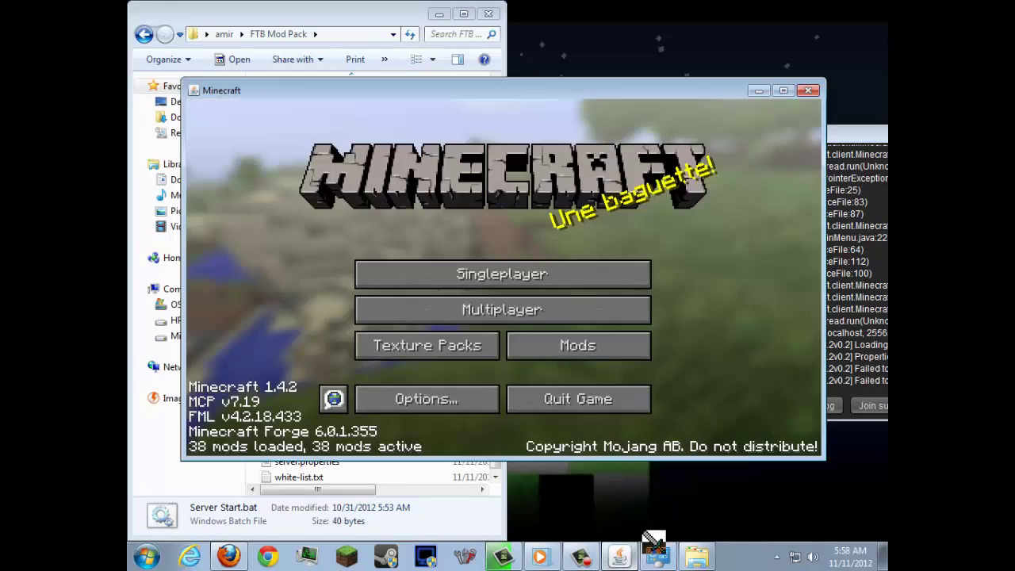
left_click(577, 396)
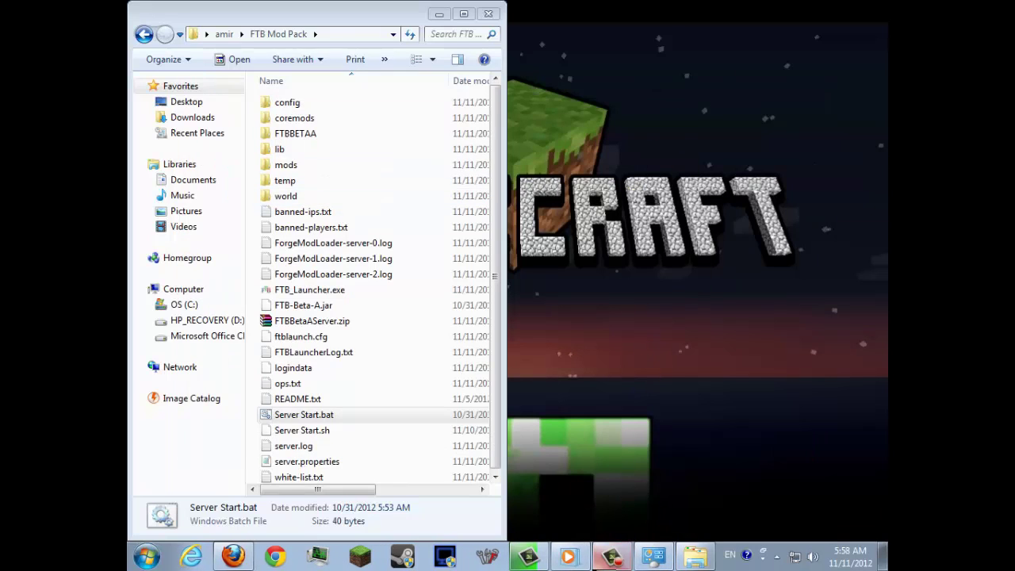
left_click(695, 556)
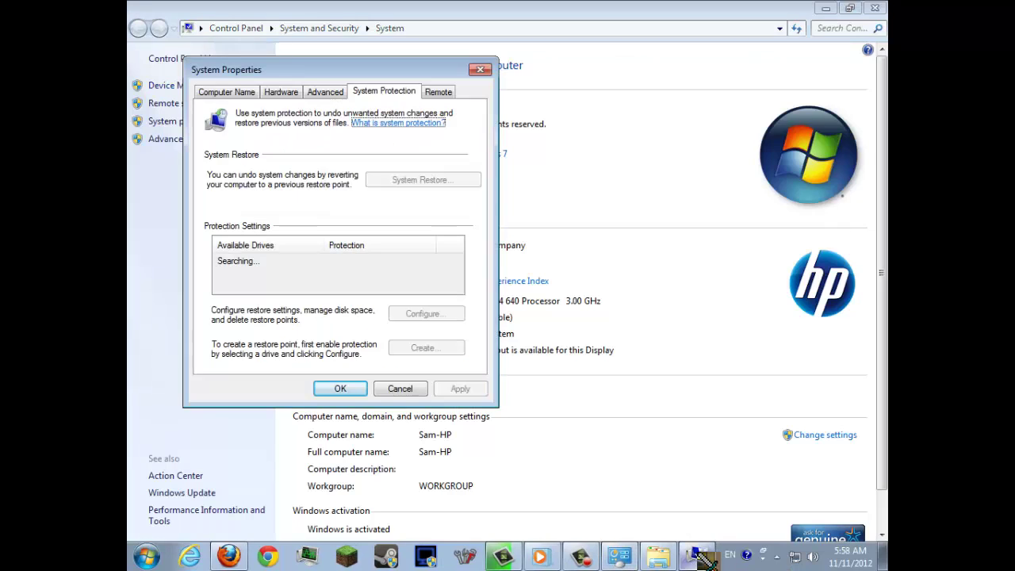
left_click(480, 70)
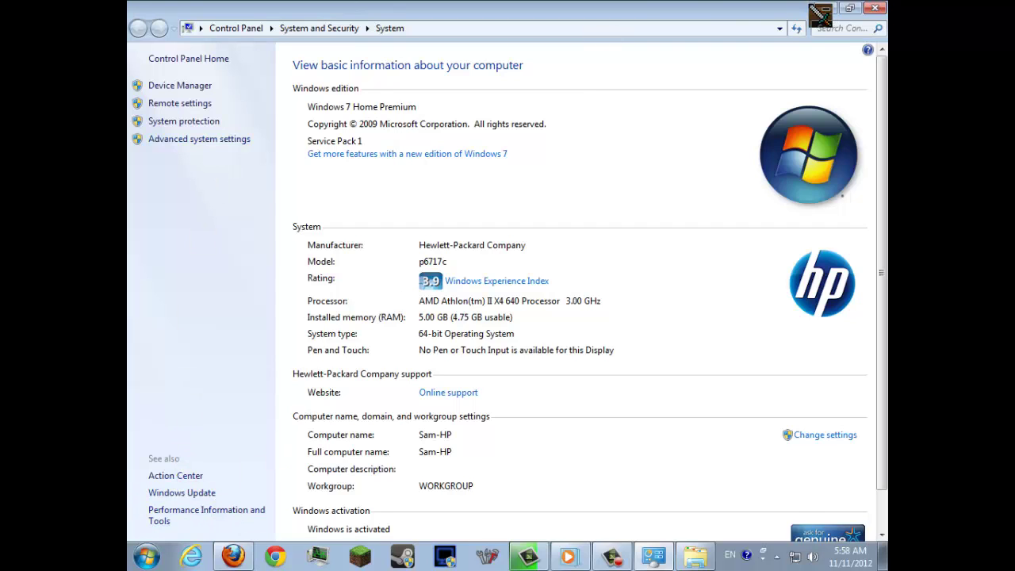
left_click(874, 8)
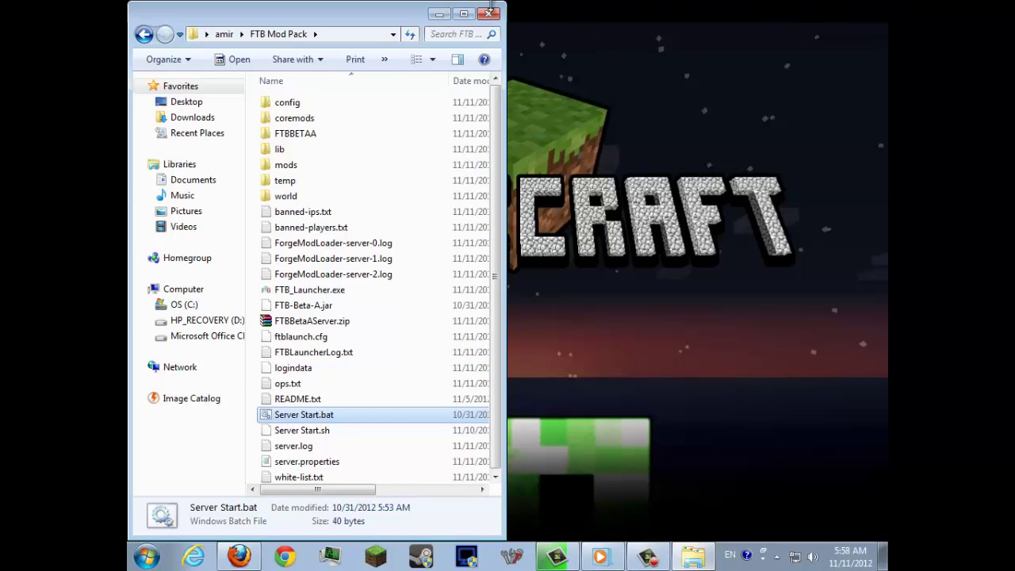
Close the FTB Mod Pack Explorer window to reveal the desktop.
left_click(581, 11)
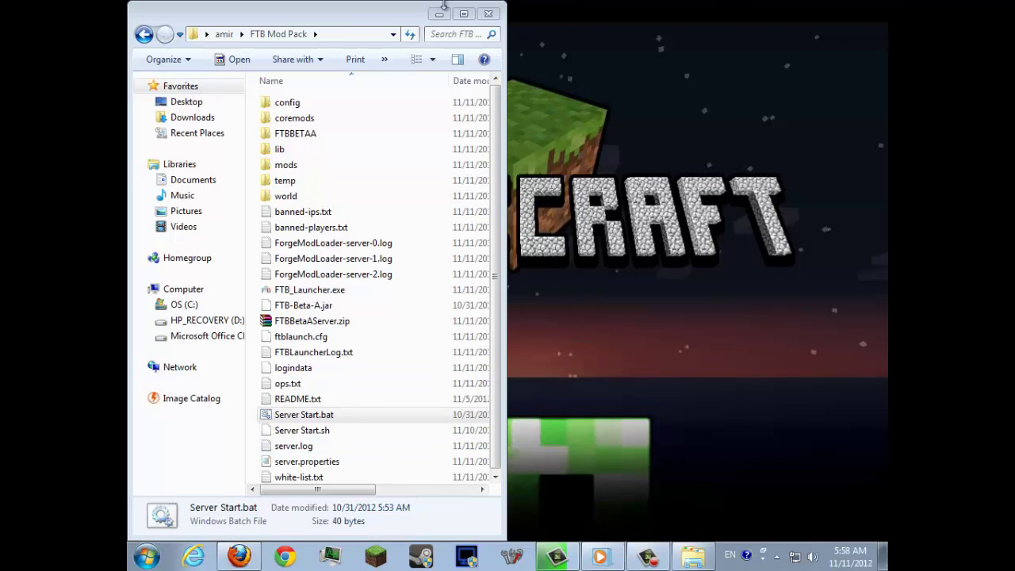
left_click(493, 11)
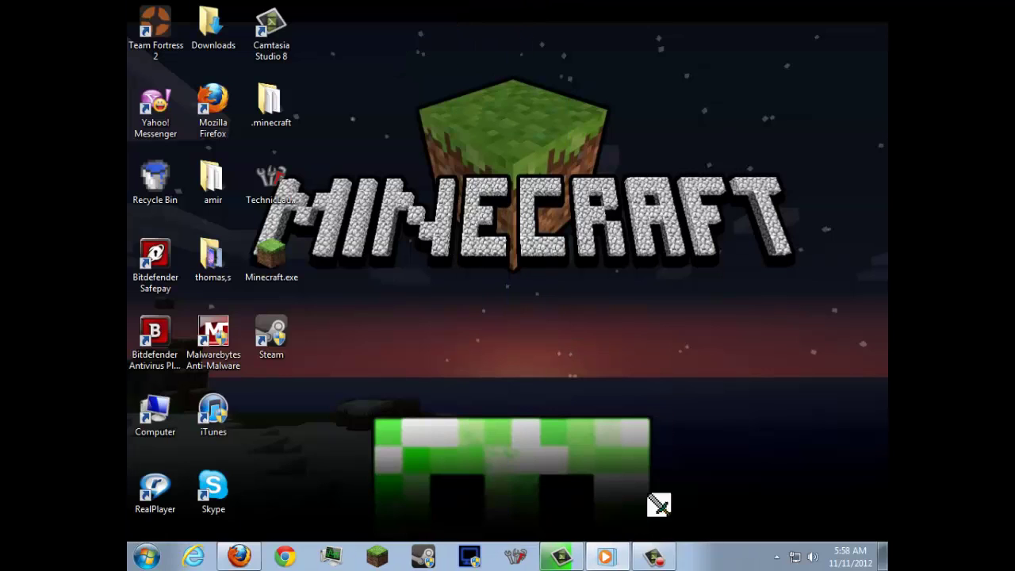